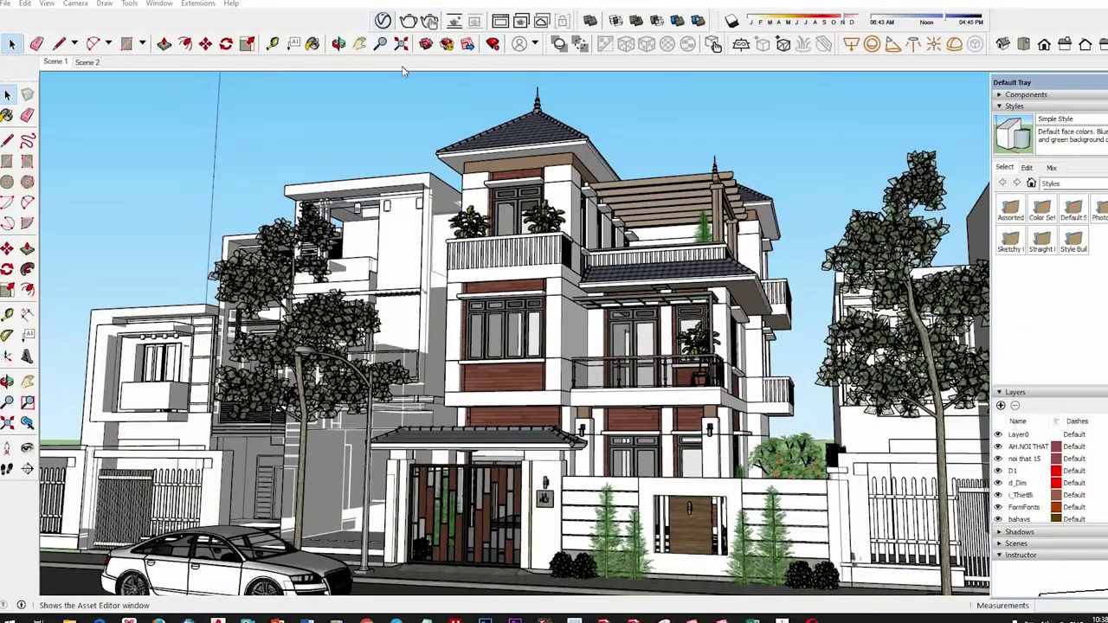
- Open the V-Ray Asset Editor to the render settings with 800×450 output at 16:9
click(403, 70)
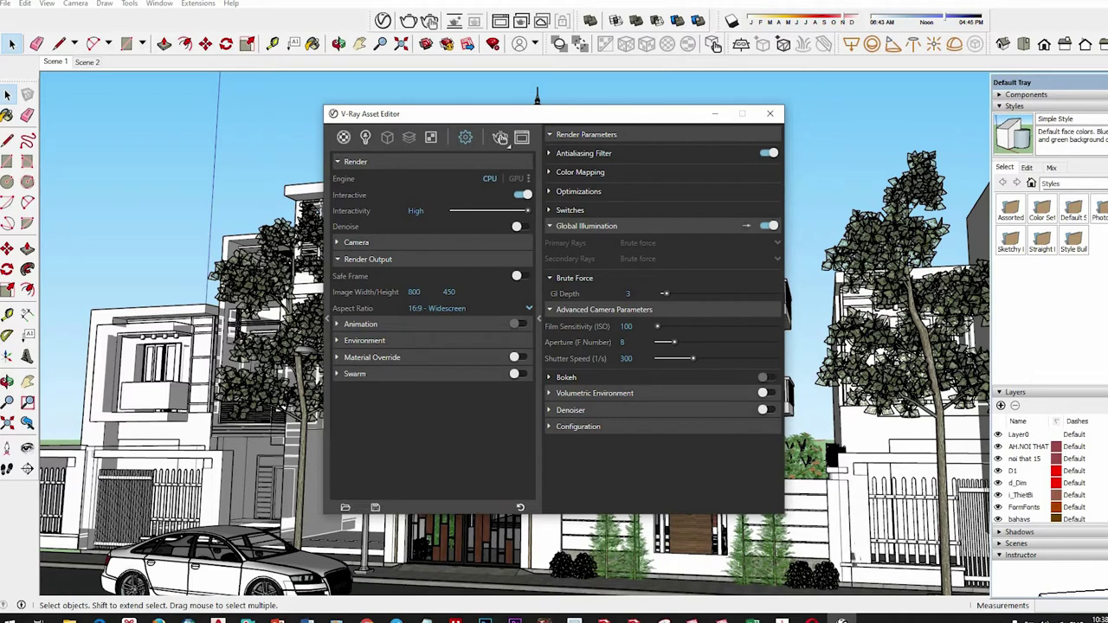
- Switch on Safe Frame and set the render image width to 2250, giving a height of 1266
click(398, 248)
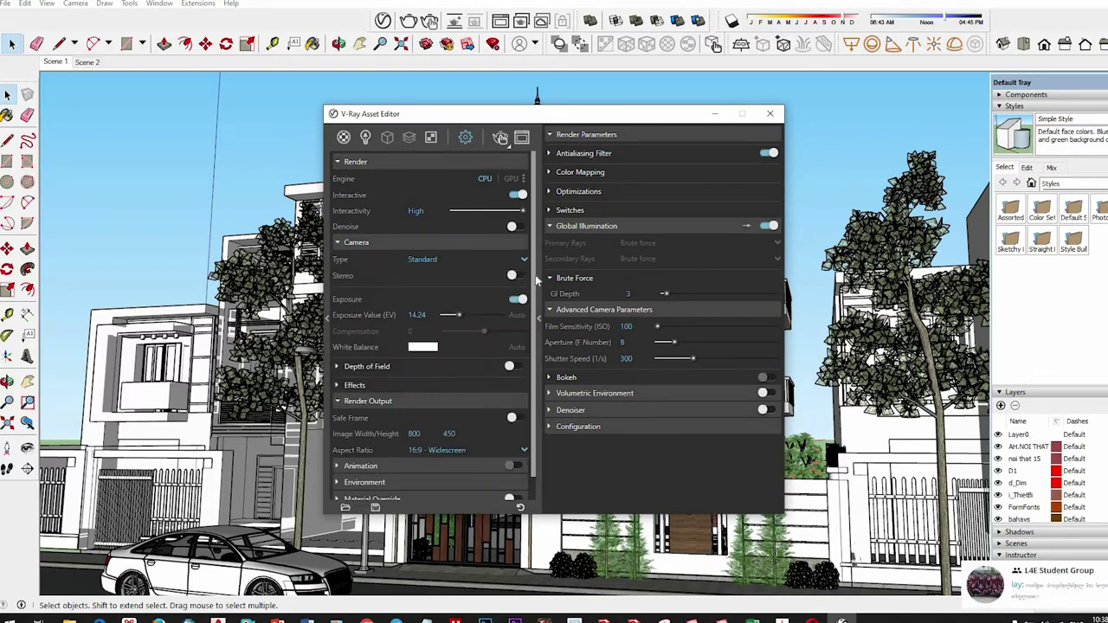
click(381, 243)
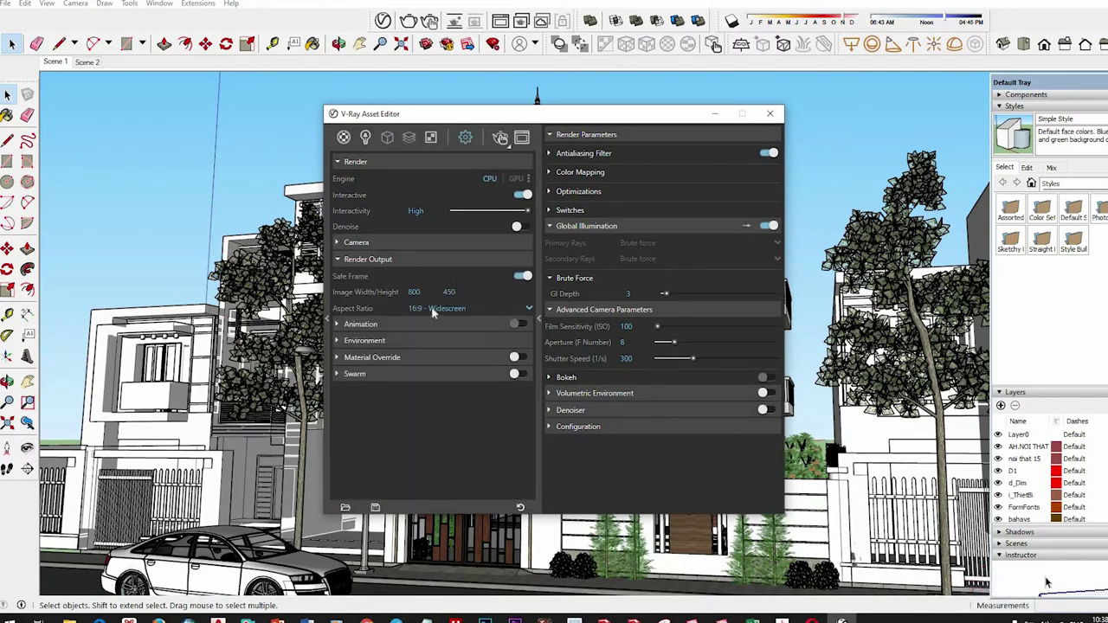
text(2)
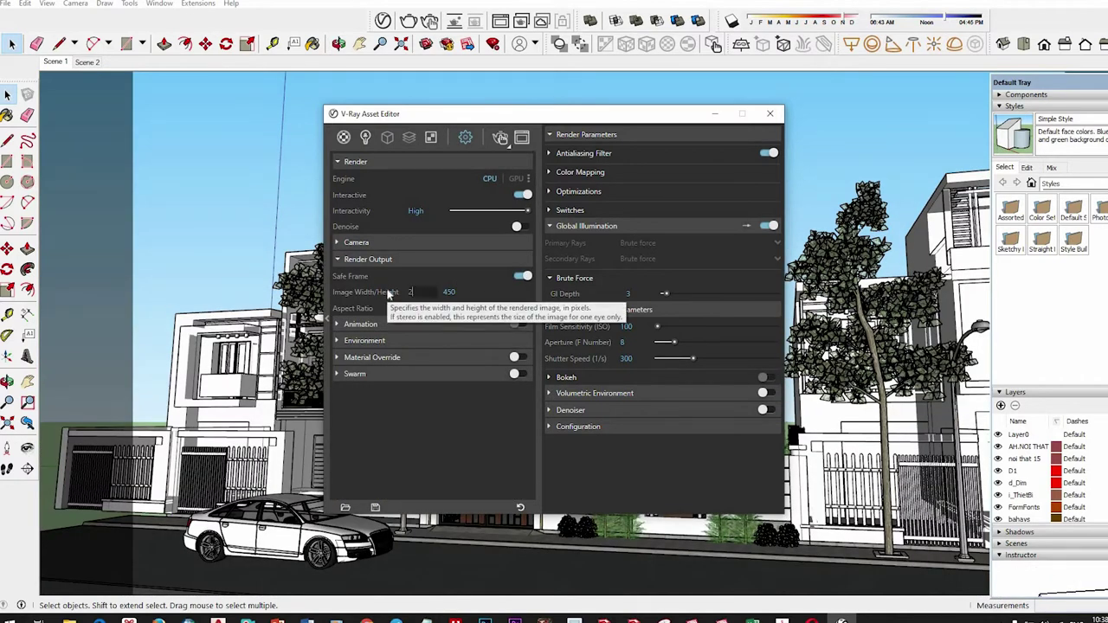
text(250)
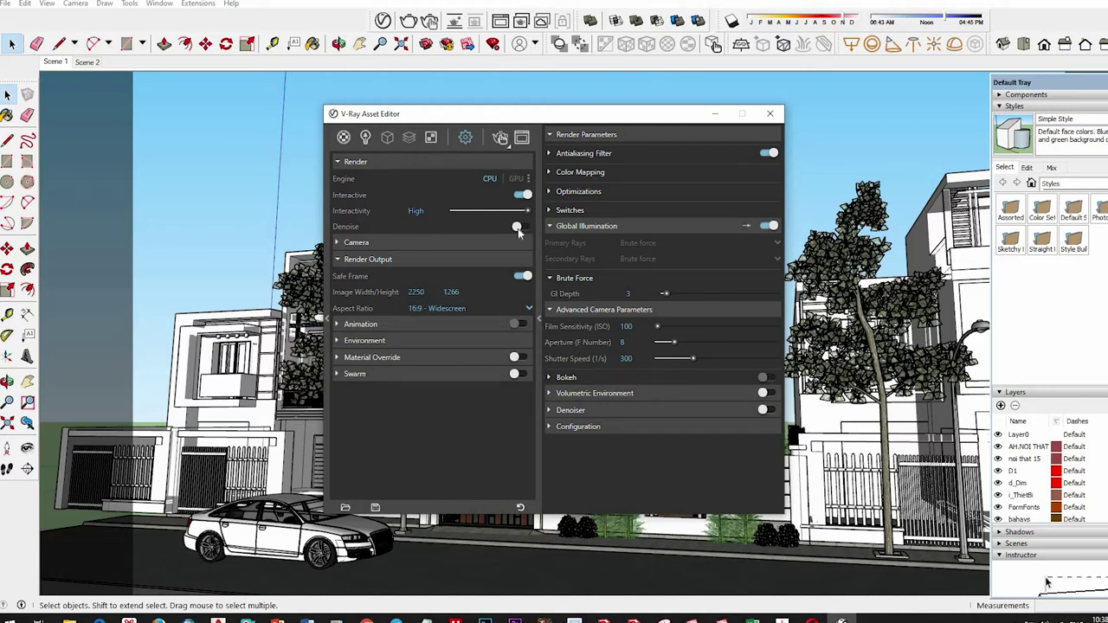
- Sample the nenduong material from the model and copy its diffuse texture map
click(342, 137)
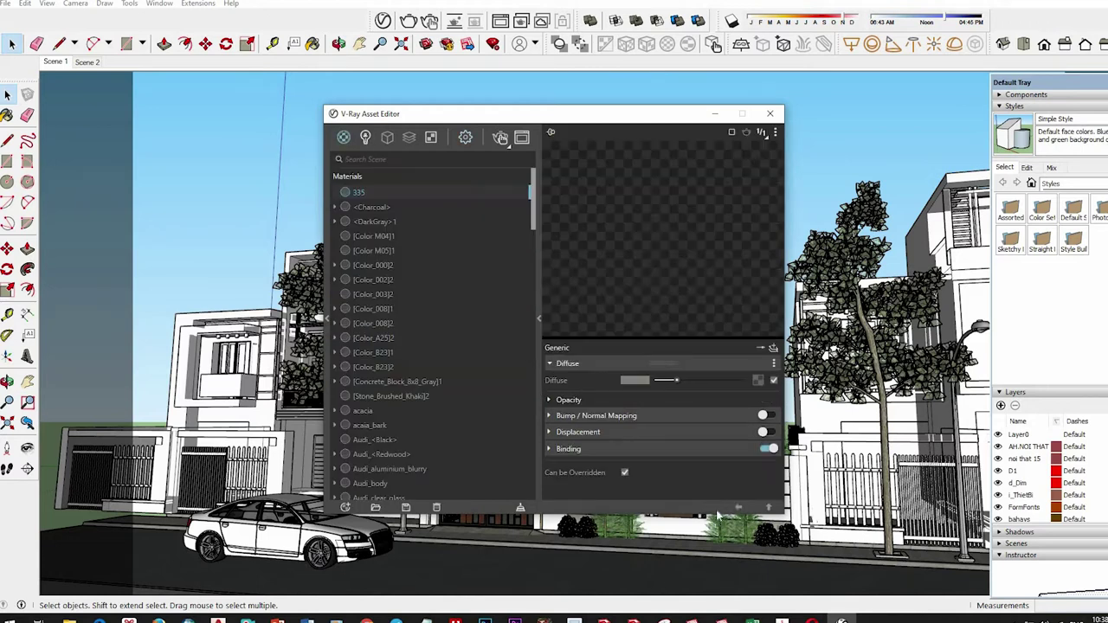
scroll(1058, 433, down, 1)
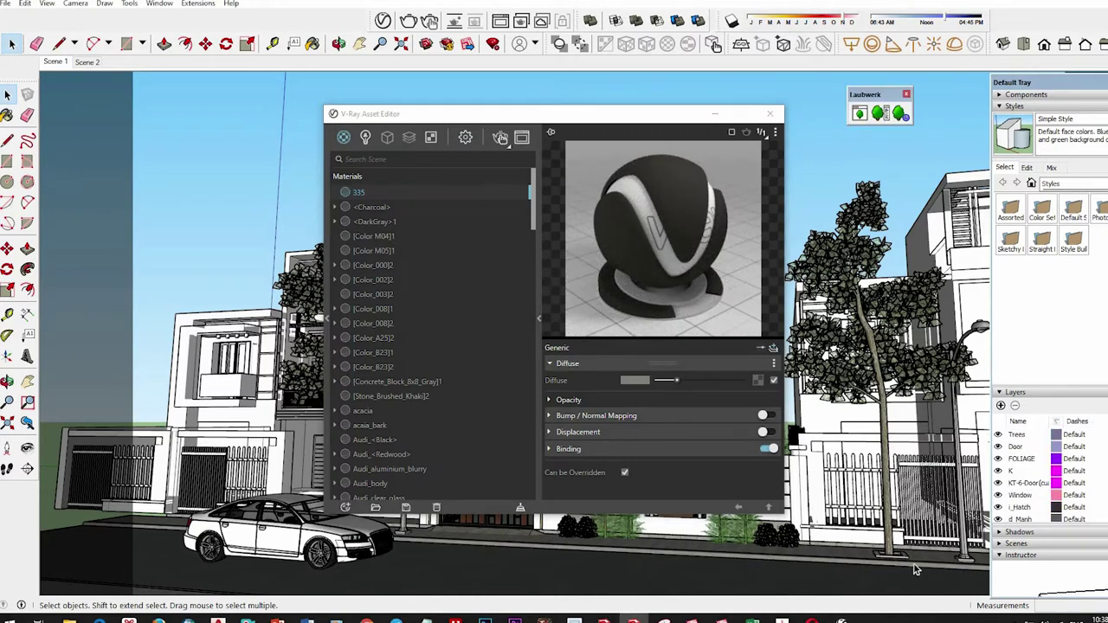
key(b)
key(alt)
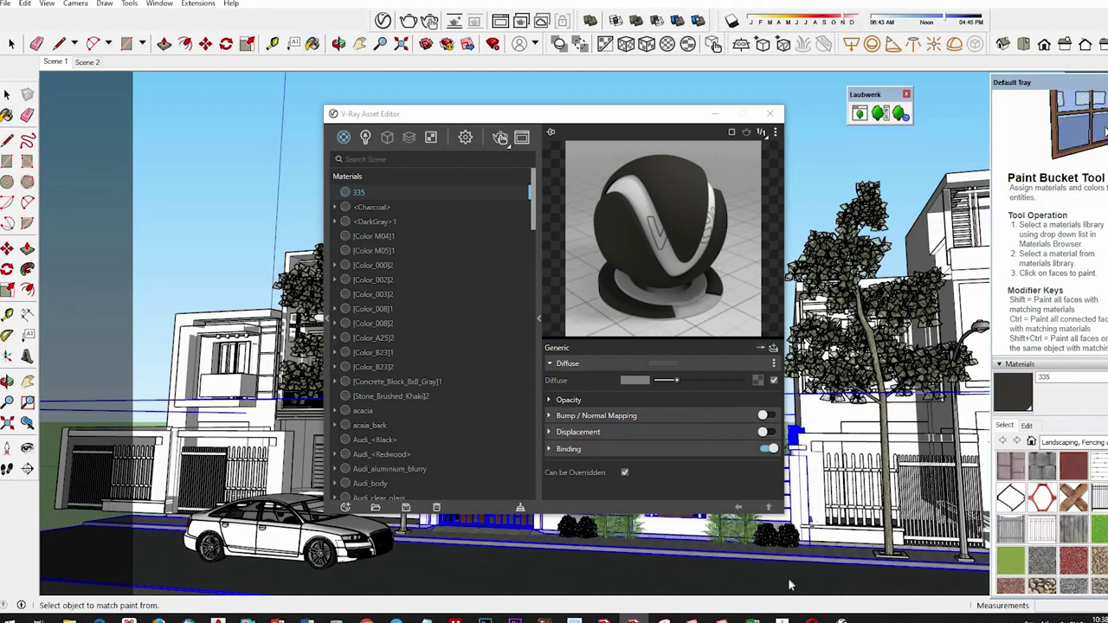
key(b)
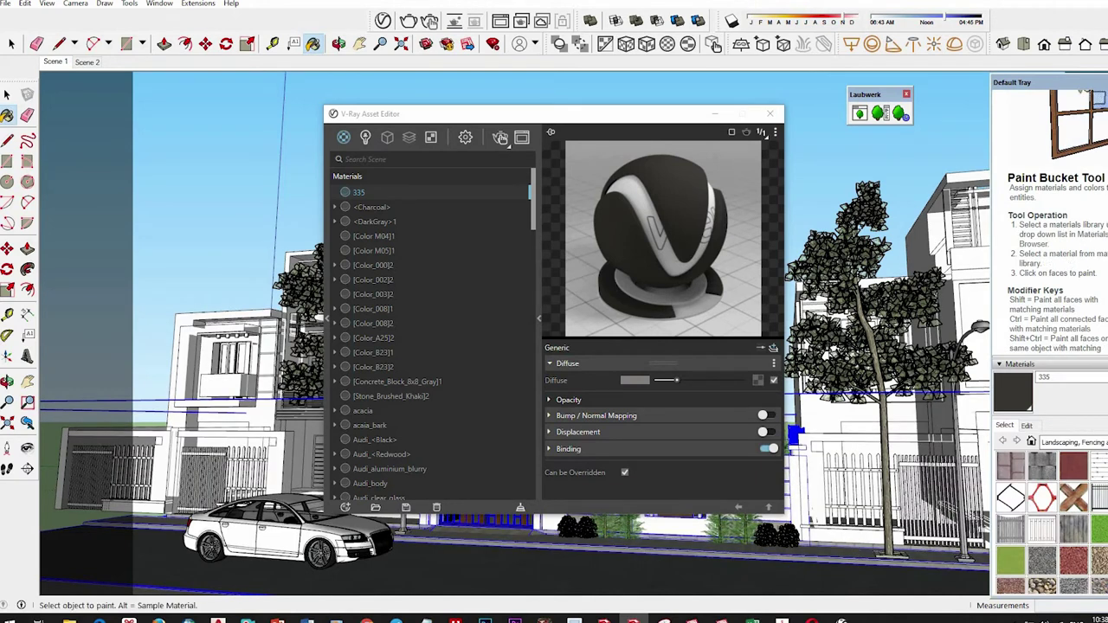
alt+click(818, 568)
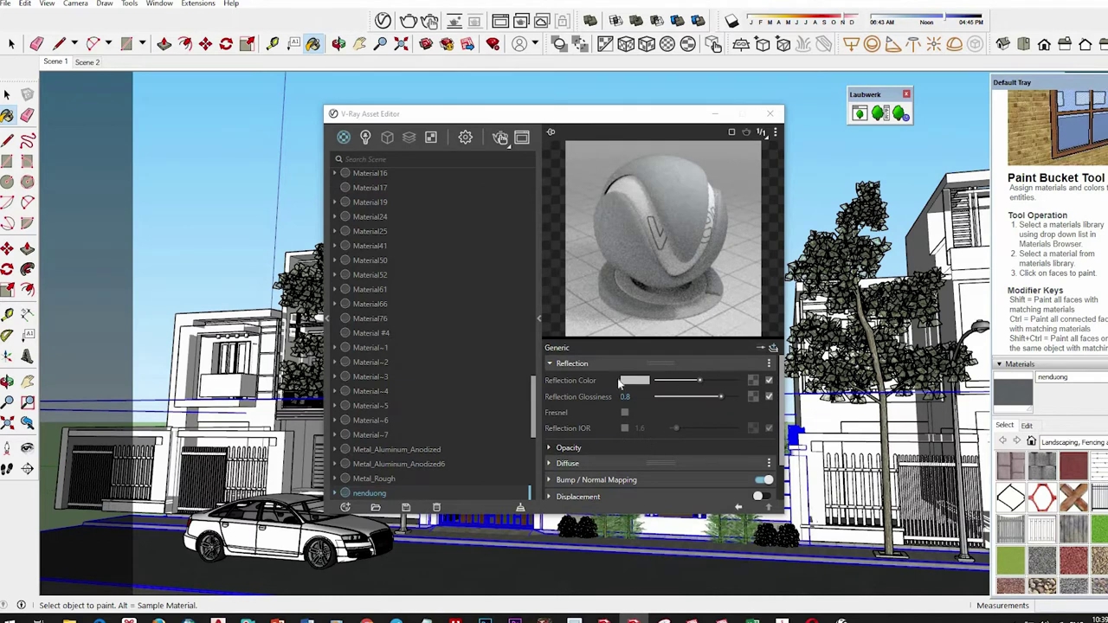
scroll(692, 425, down, 2)
click(701, 420)
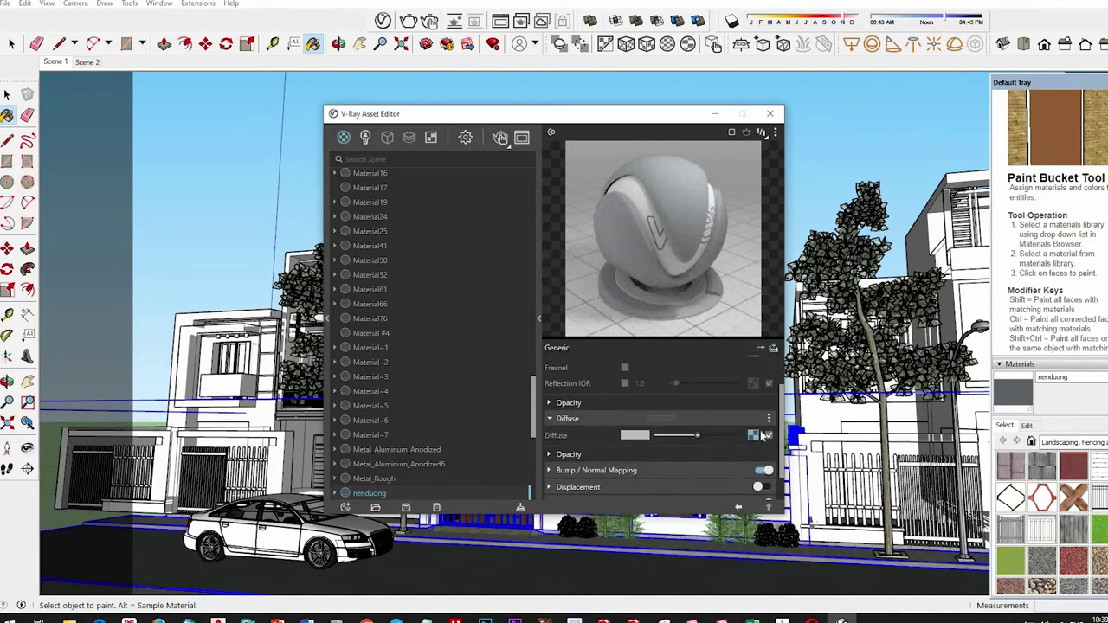
right_click(754, 435)
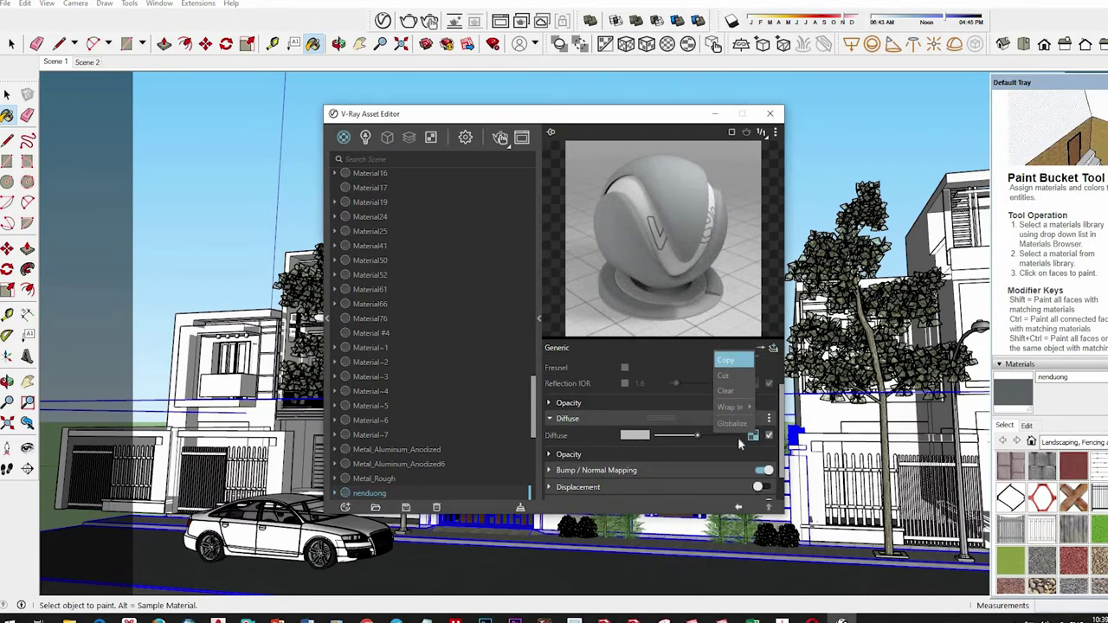
key(Escape)
- Set nenduong's bump amount to 1
click(732, 472)
scroll(726, 444, down, 2)
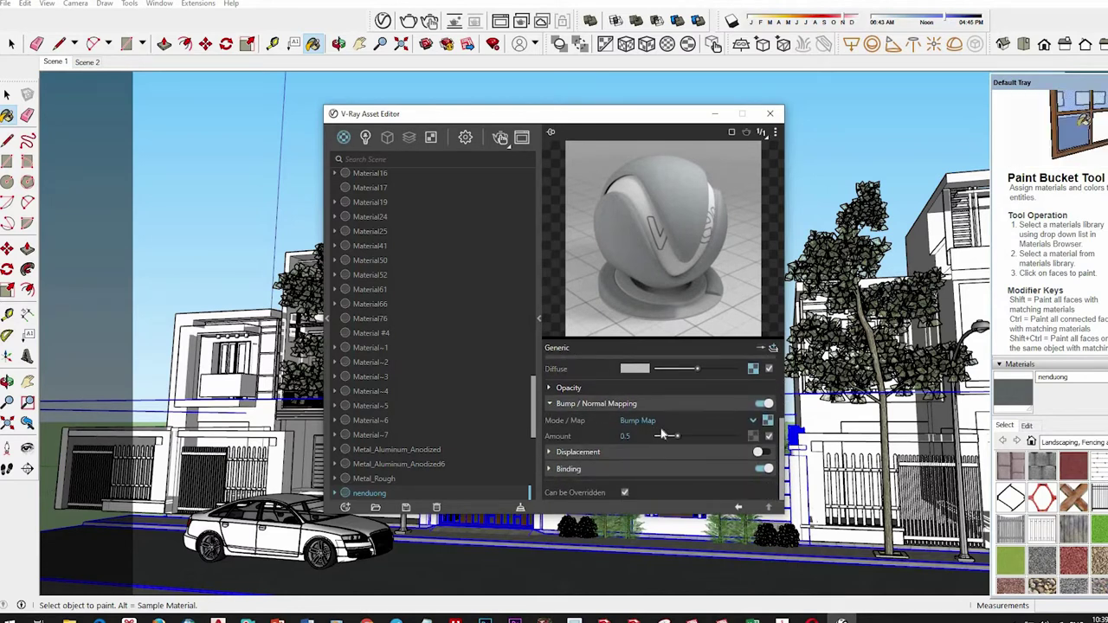
double_click(628, 436)
text(1)
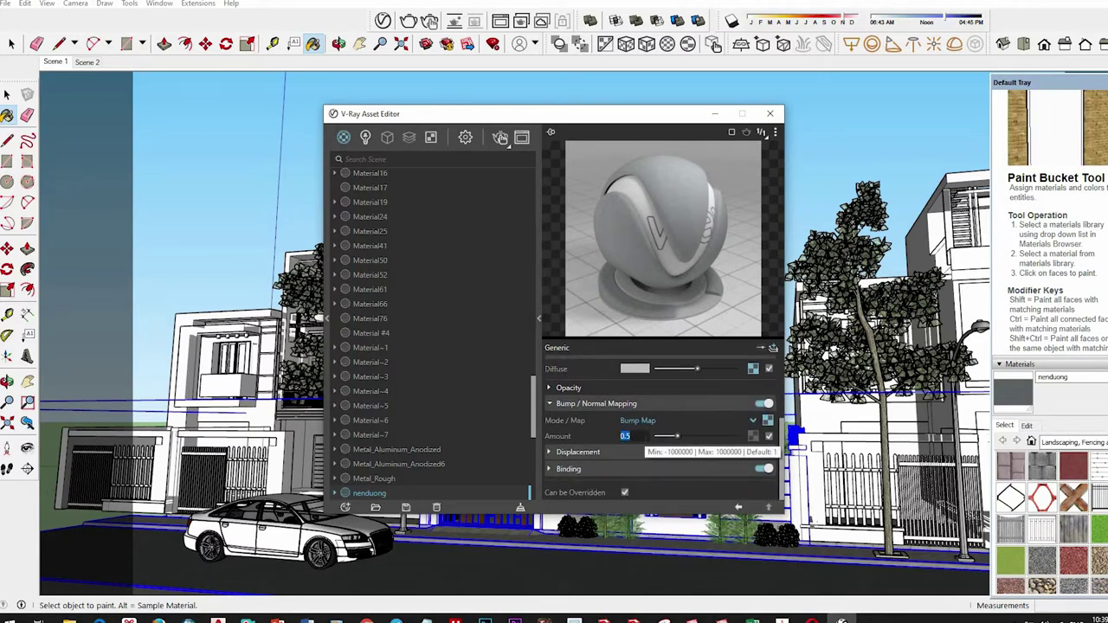
key(Return)
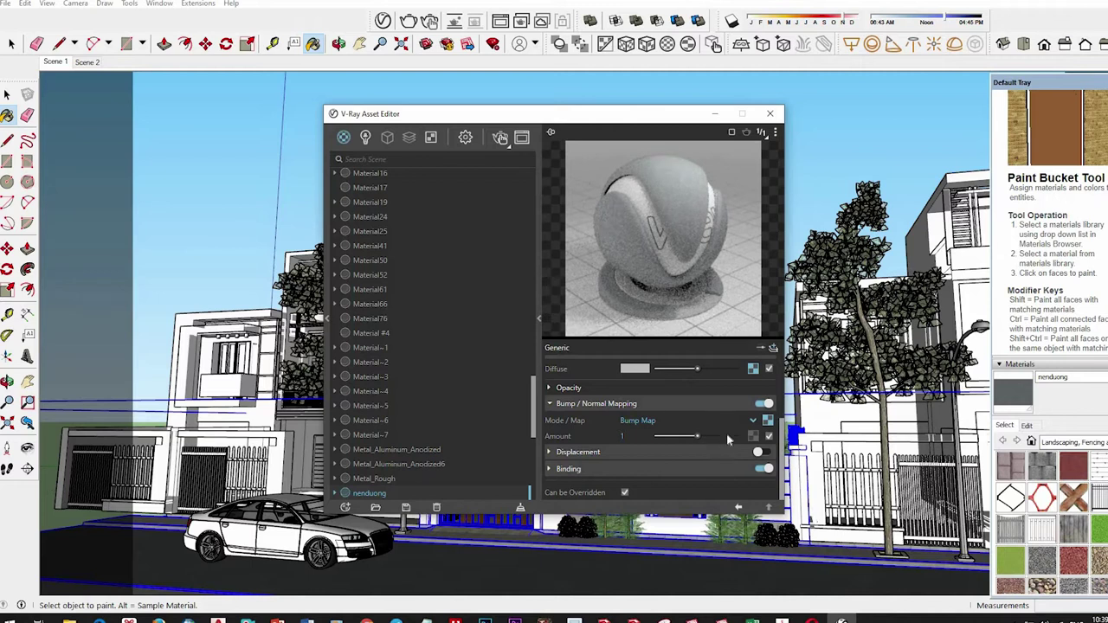
- Raise nenduong's reflection glossiness to 0.85 and brighten its reflection colour
scroll(726, 433, up, 1)
scroll(671, 423, up, 2)
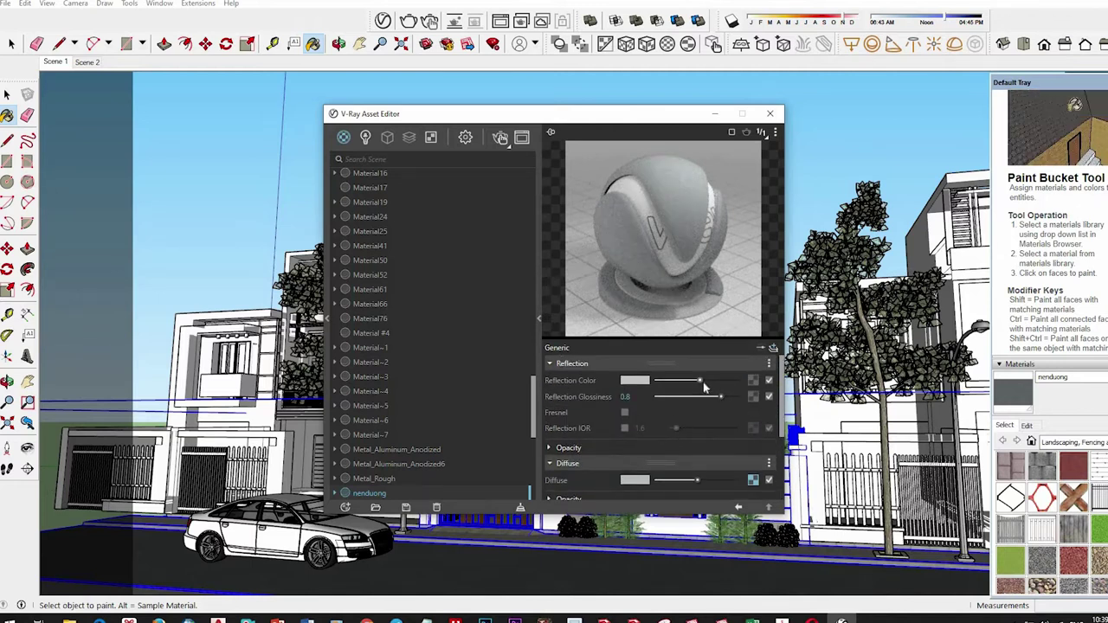
drag(727, 397, 733, 397)
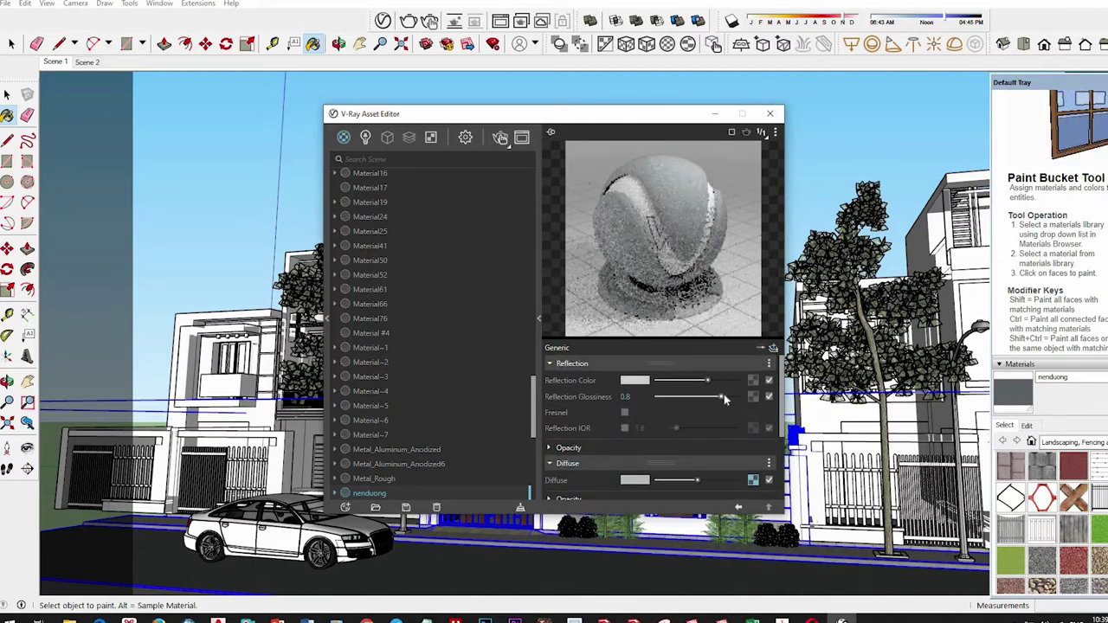
click(713, 381)
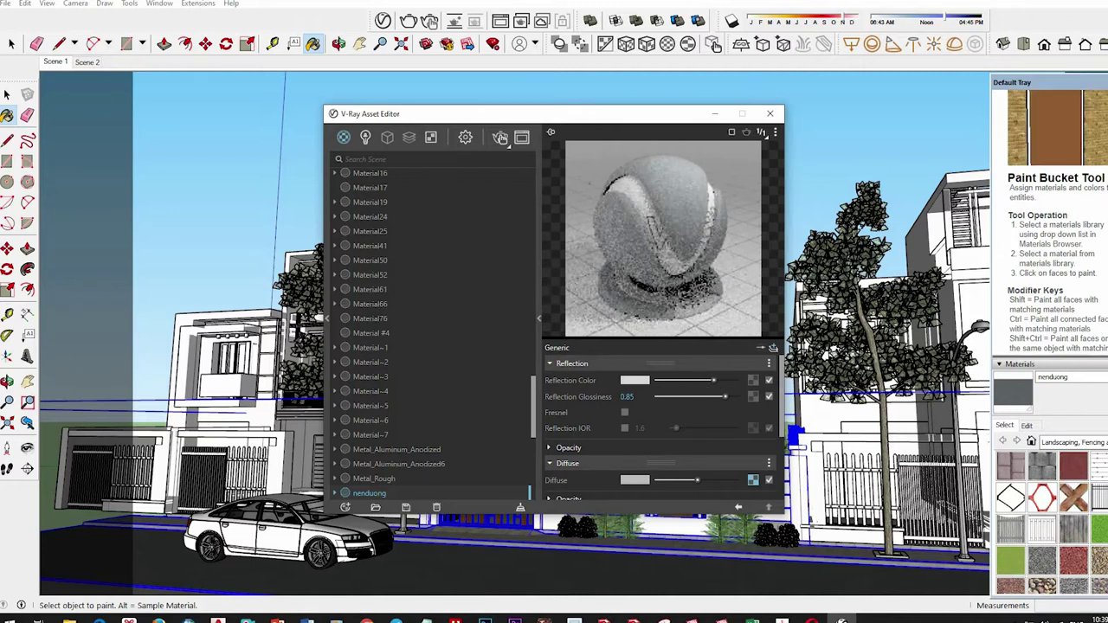
key(alt)
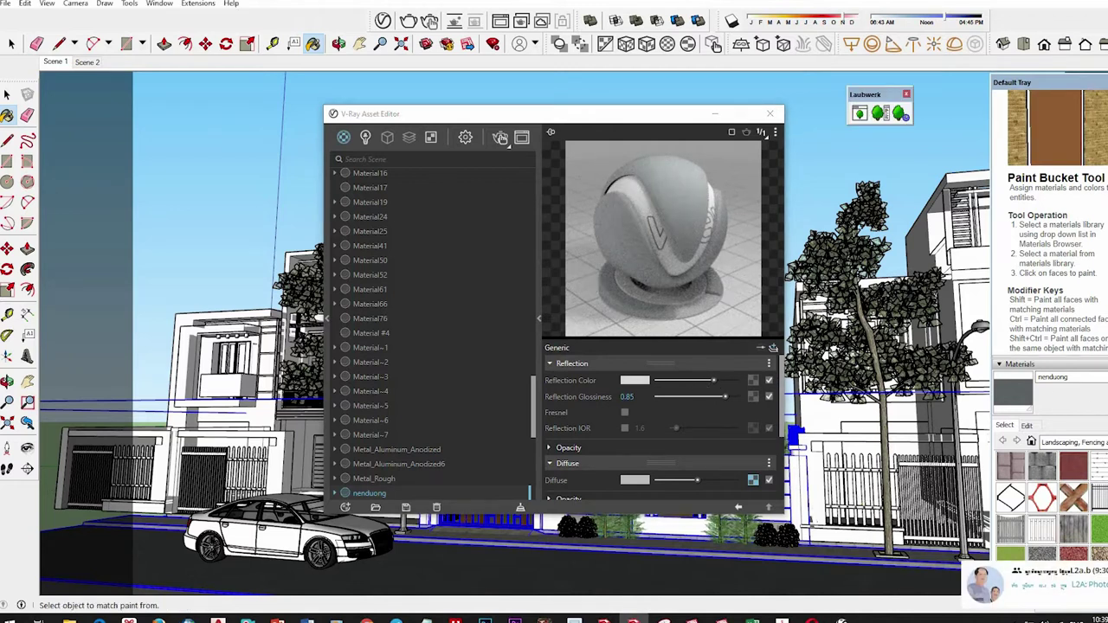
middle_drag(891, 520, 768, 559)
- Sample Brick_Pavers_Modular from the road and take its diffuse texture
alt+click(737, 537)
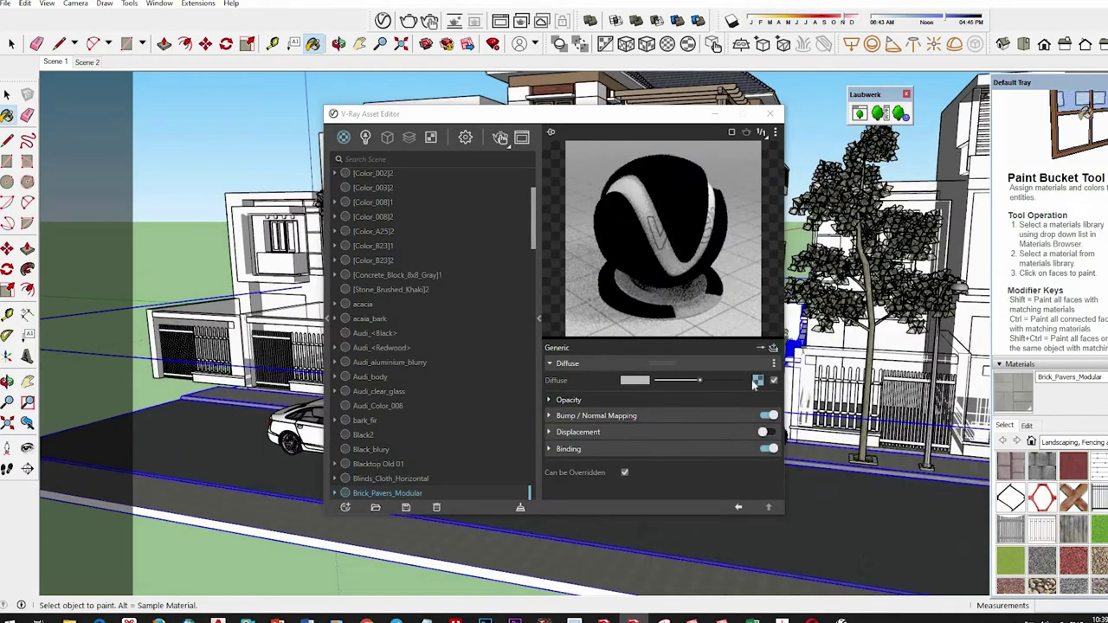
right_click(757, 382)
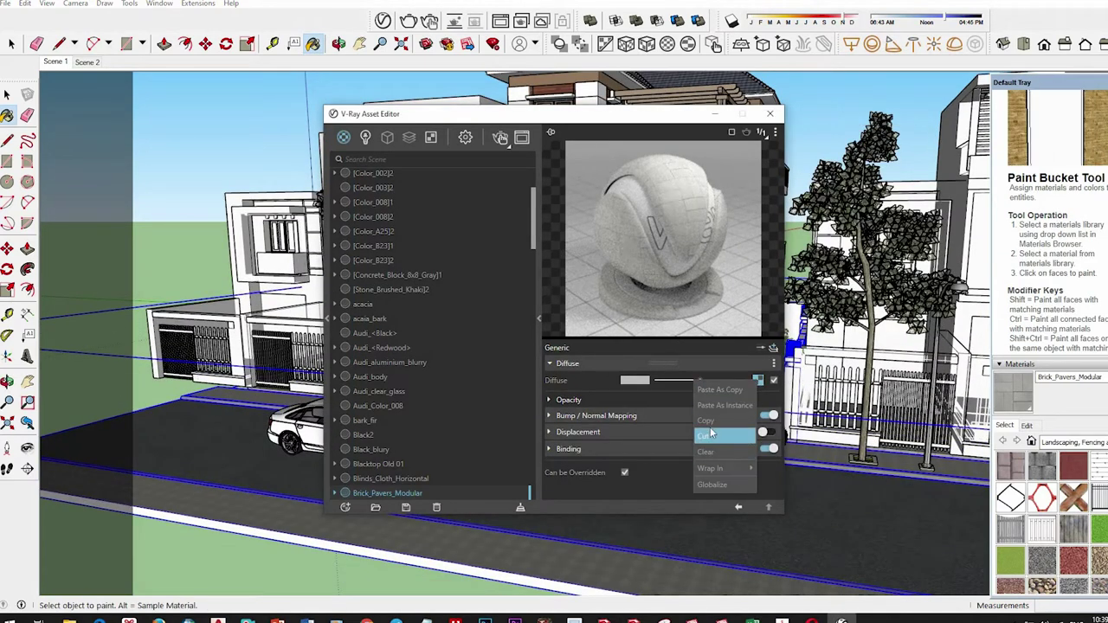
click(710, 431)
- Give Brick_Pavers_Modular bump amount 0.5, reflection glossiness 0.4 and a darker reflection colour
click(726, 420)
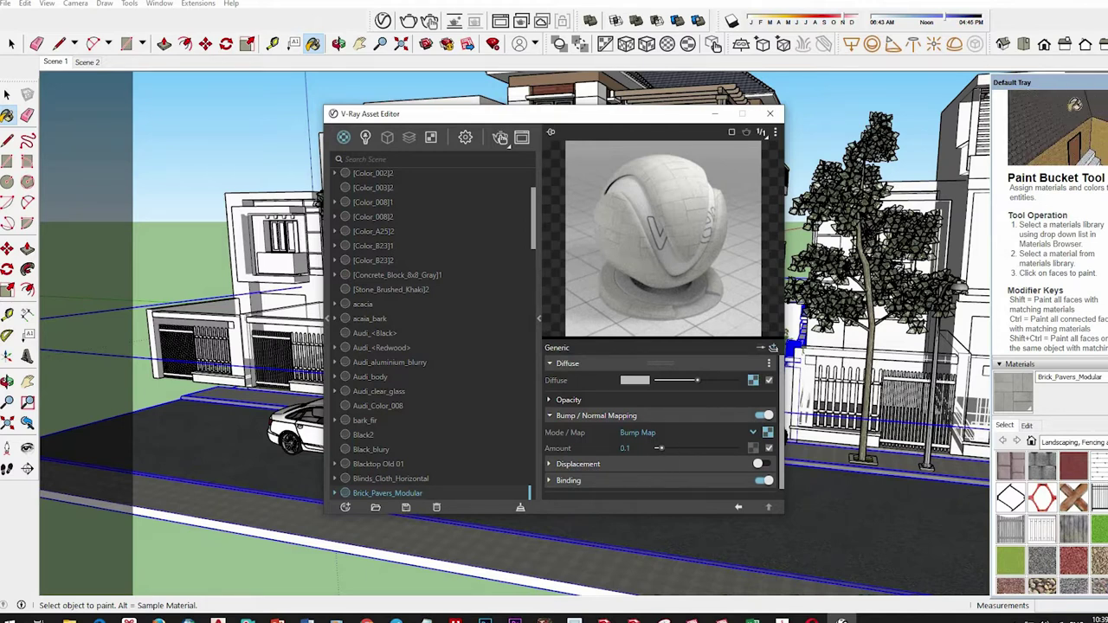
scroll(586, 557, up, 2)
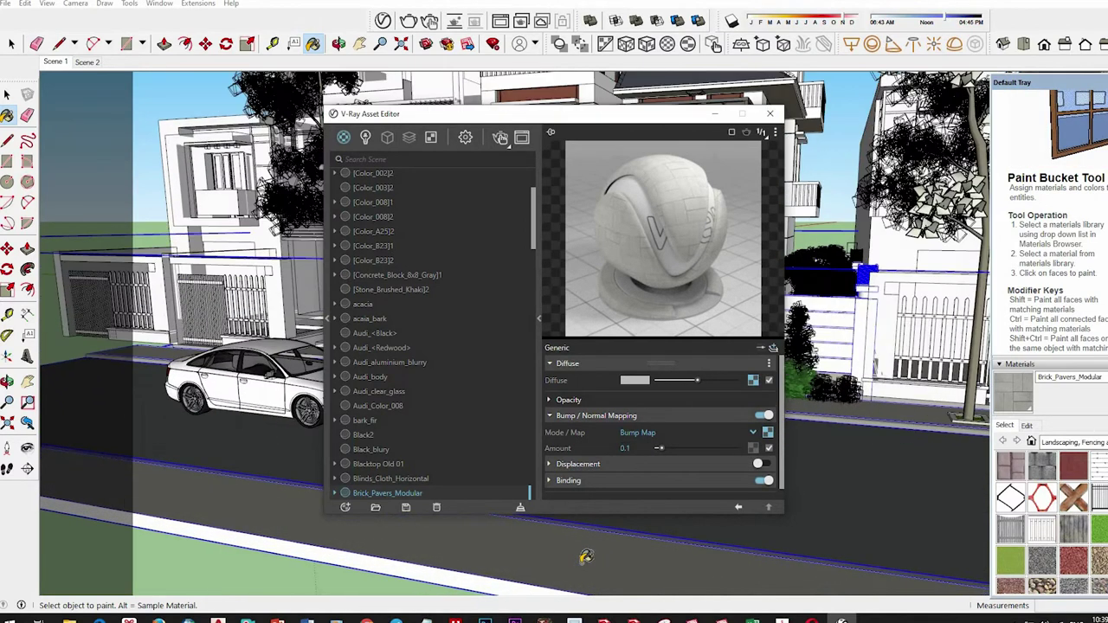
scroll(586, 557, up, 1)
double_click(625, 447)
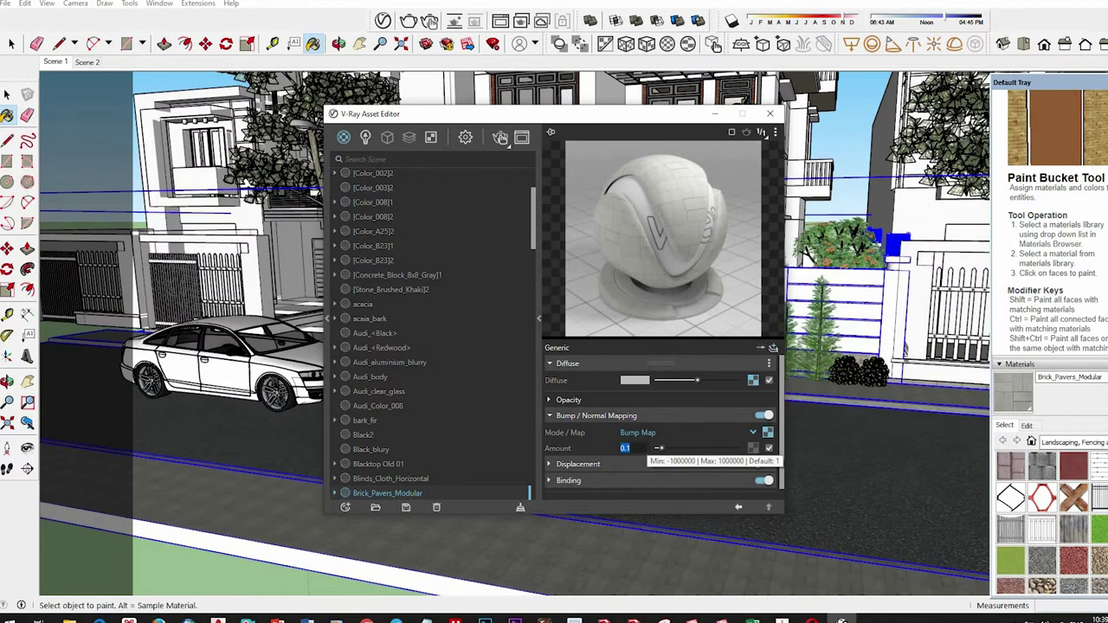
text(0.)
key(Return)
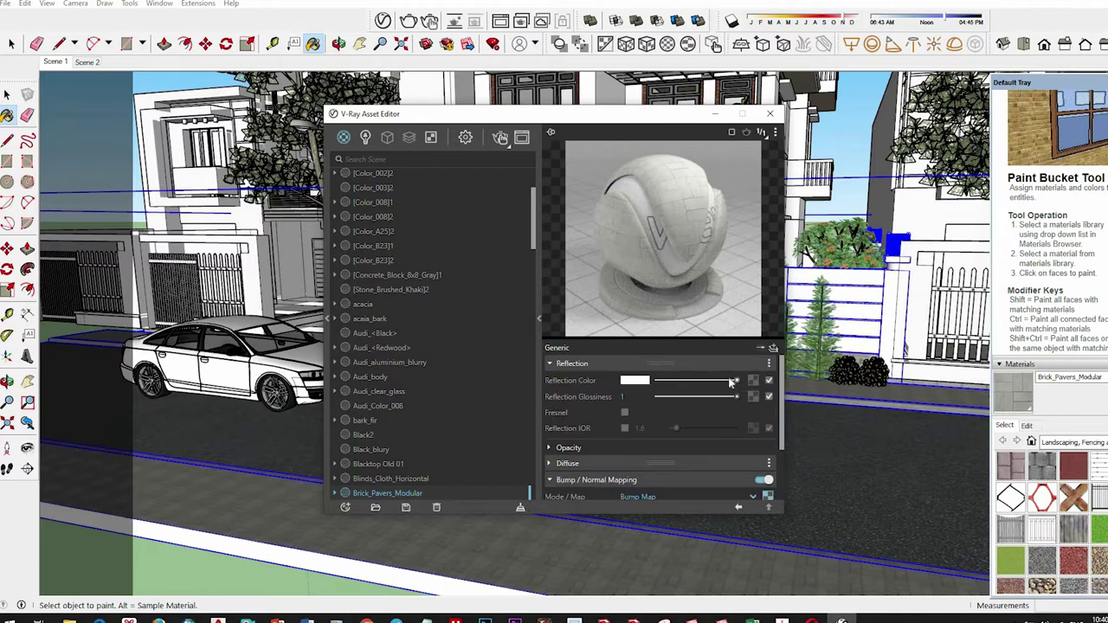
mouse_move(734, 381)
mouse_down()
mouse_move(678, 381)
mouse_move(690, 396)
mouse_up()
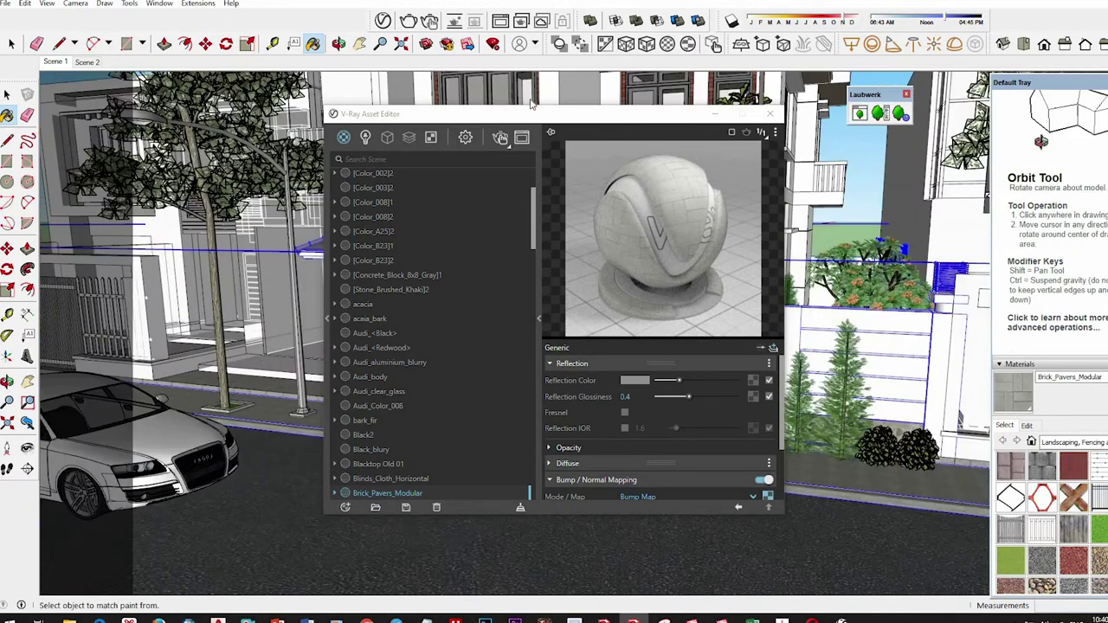
- Turn the view to the front gate and sample its wooden Material9 into the V-Ray editor
middle_drag(875, 323, 459, 113)
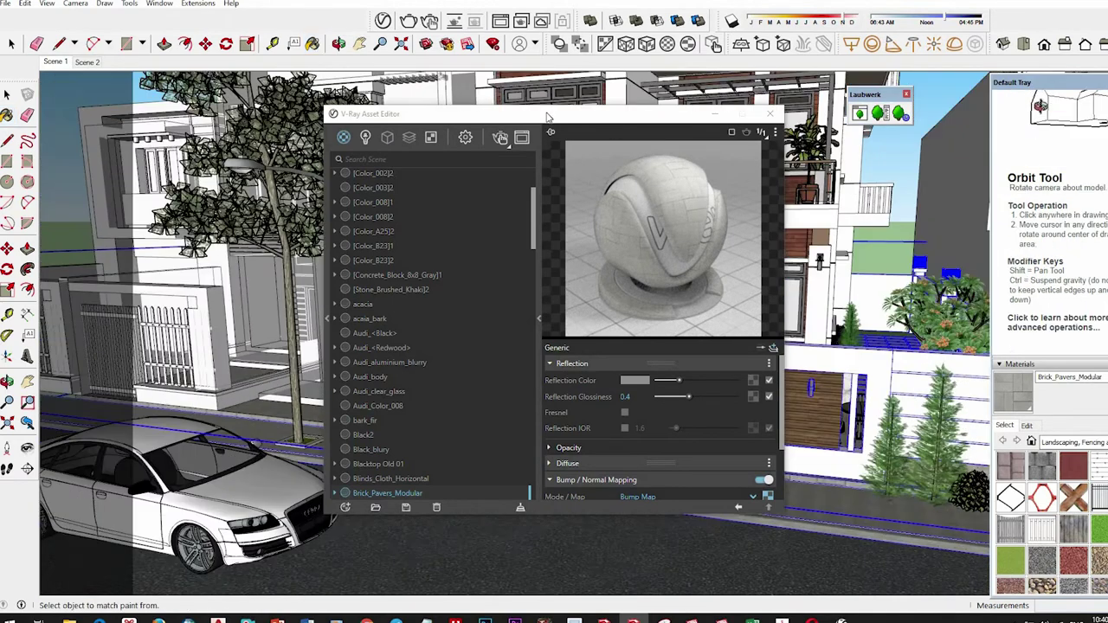
drag(459, 113, 249, 120)
middle_drag(779, 390, 693, 372)
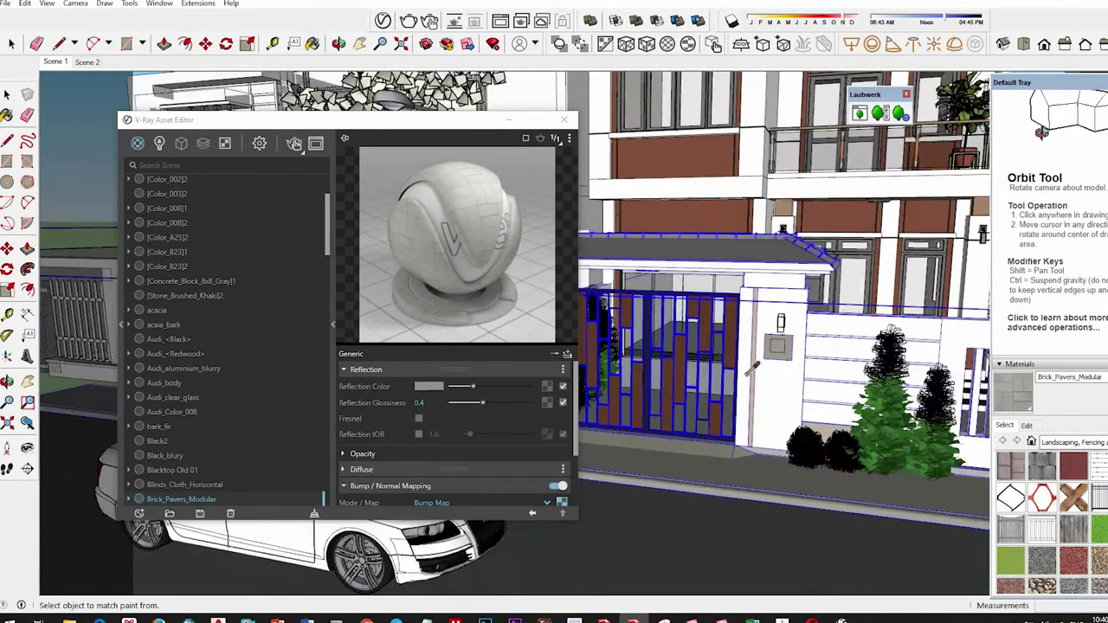
scroll(693, 372, up, 3)
key(space)
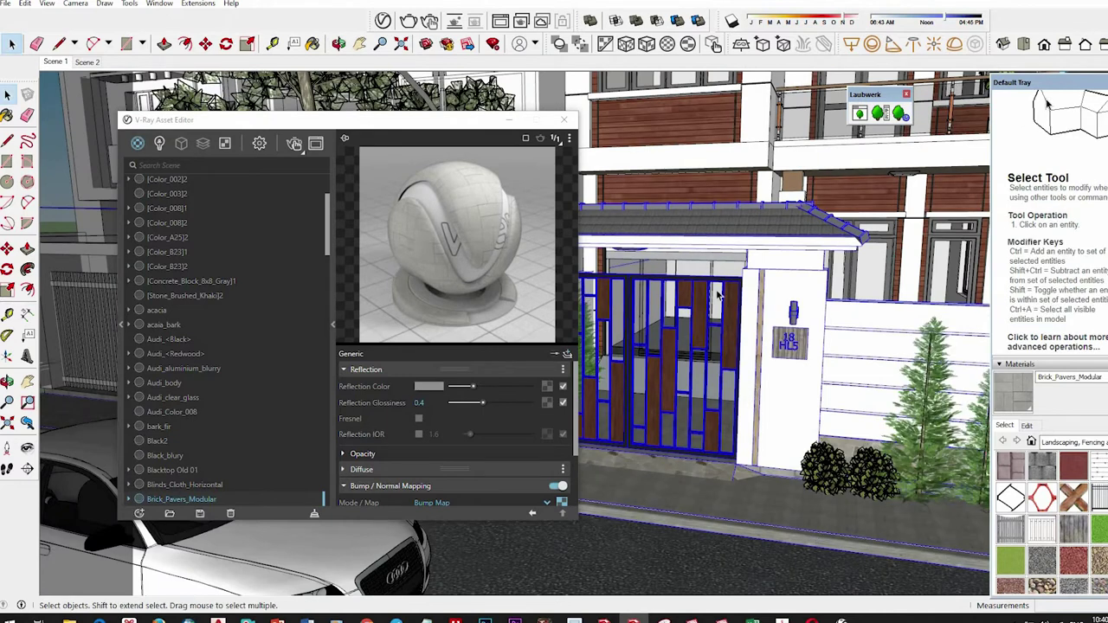
key(ctrl+t)
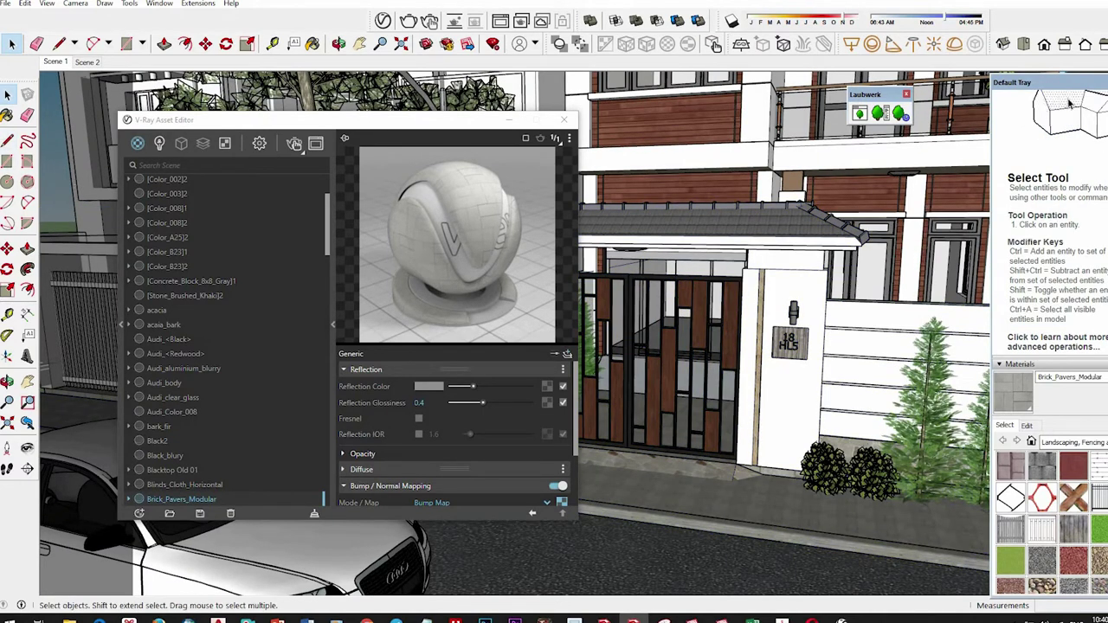
key(b)
scroll(765, 349, up, 1)
scroll(766, 349, up, 1)
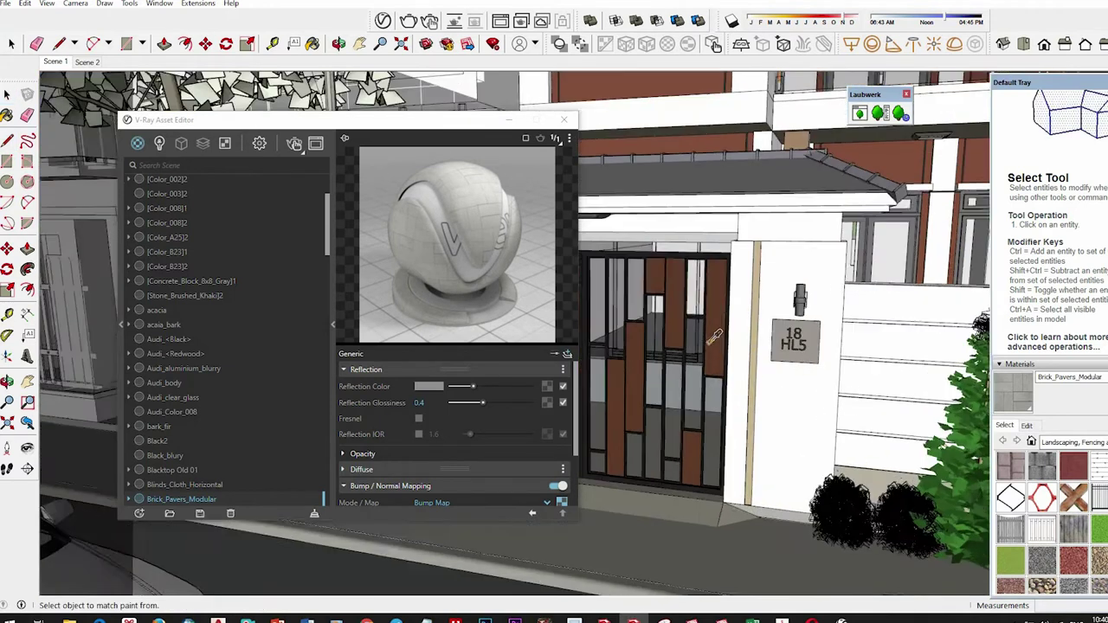
scroll(766, 349, up, 1)
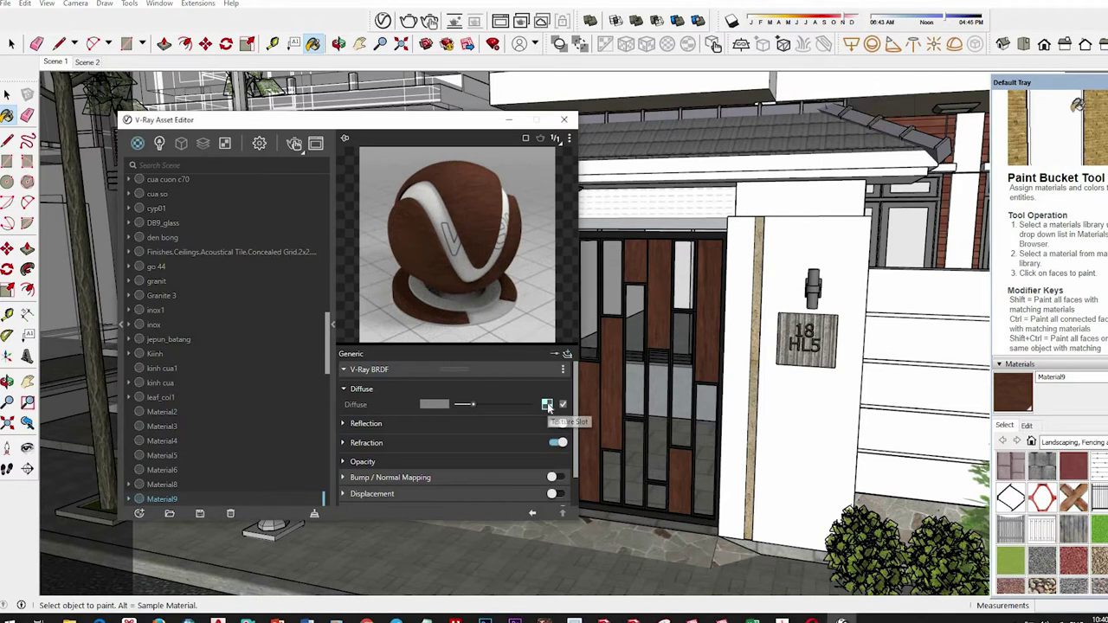
- Review Material9's reflection at glossiness 0.85, then sample the black den bong from the gate frame
right_click(548, 406)
click(459, 426)
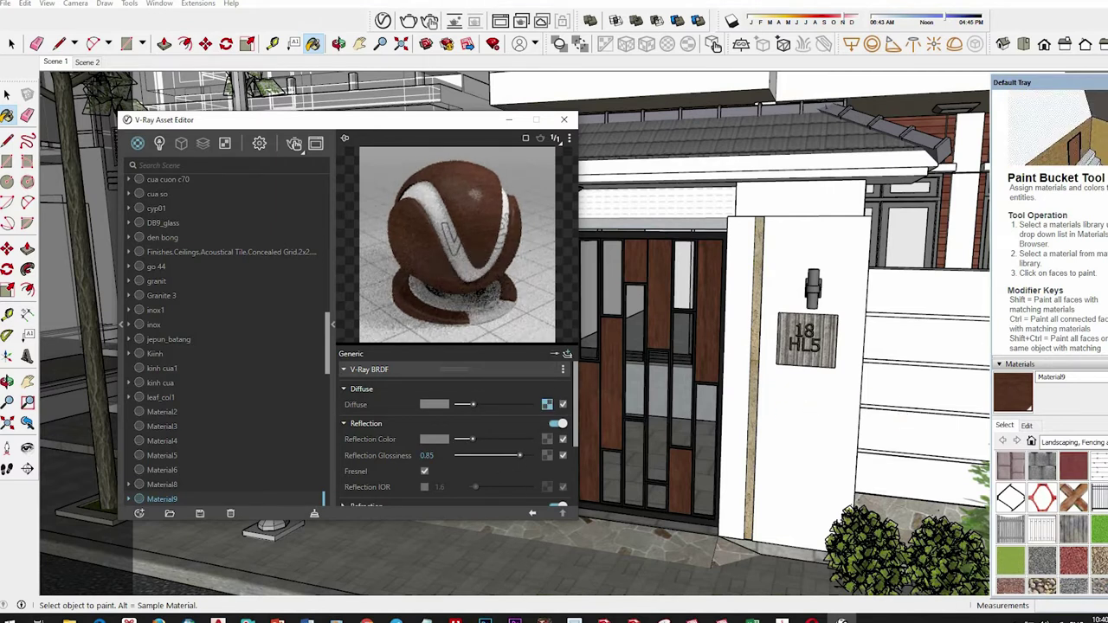
scroll(680, 370, up, 3)
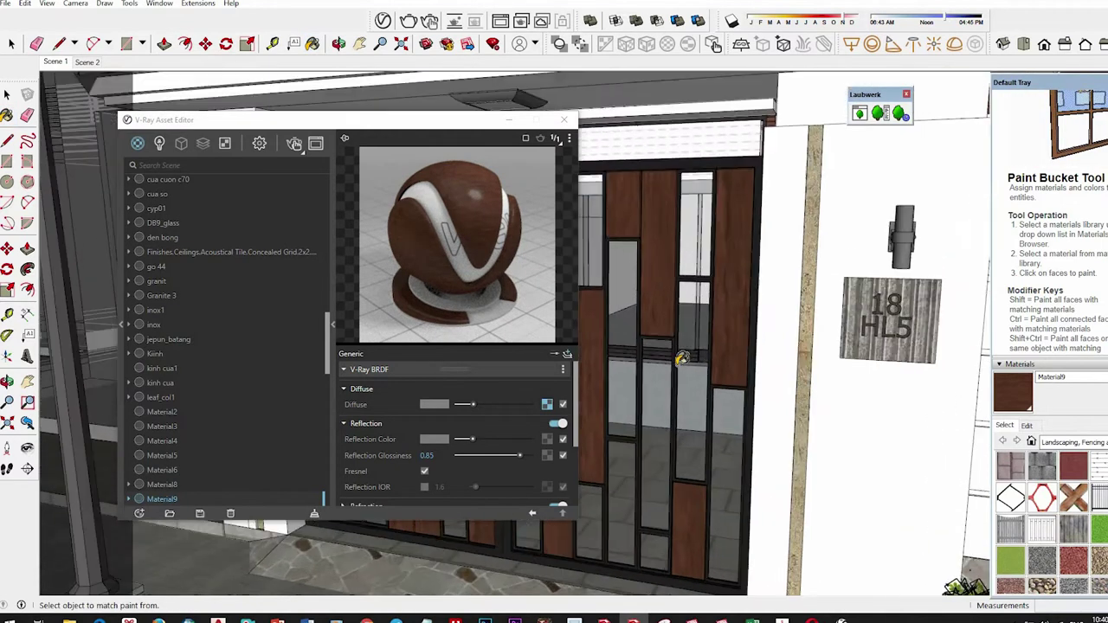
alt+click(903, 239)
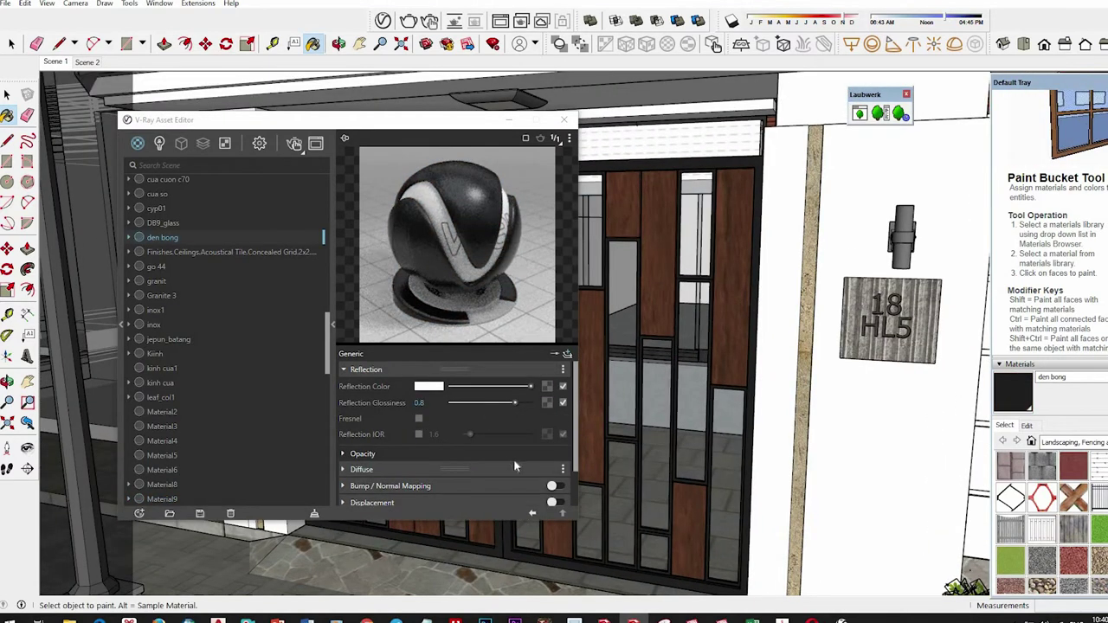
- Enable den bong's reflection IOR at 2 and check its Diffuse settings
click(418, 434)
double_click(433, 434)
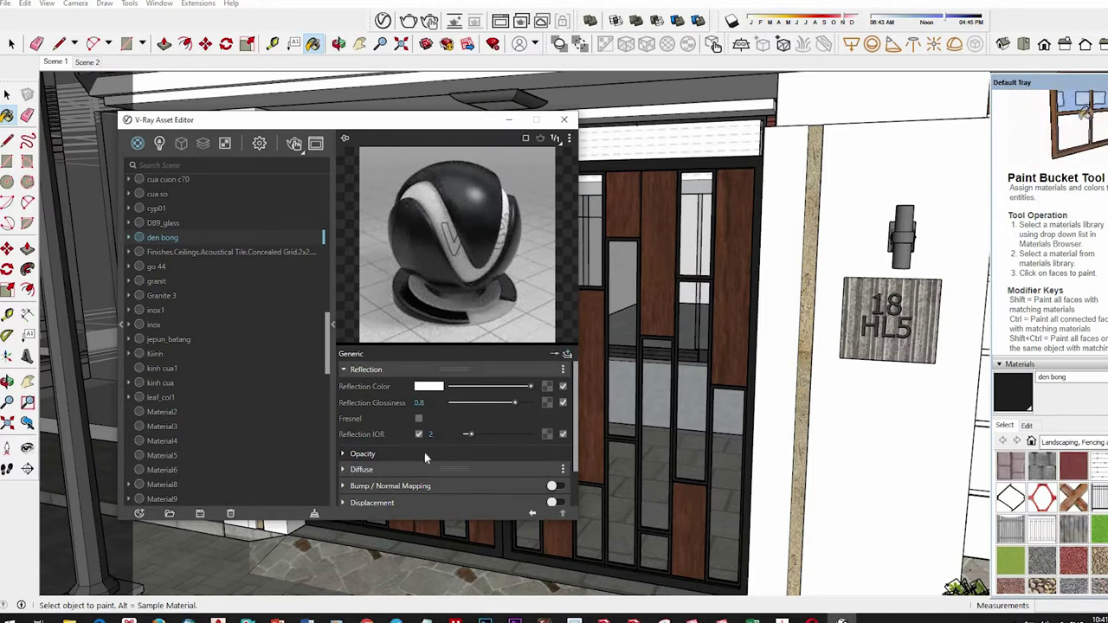
click(426, 471)
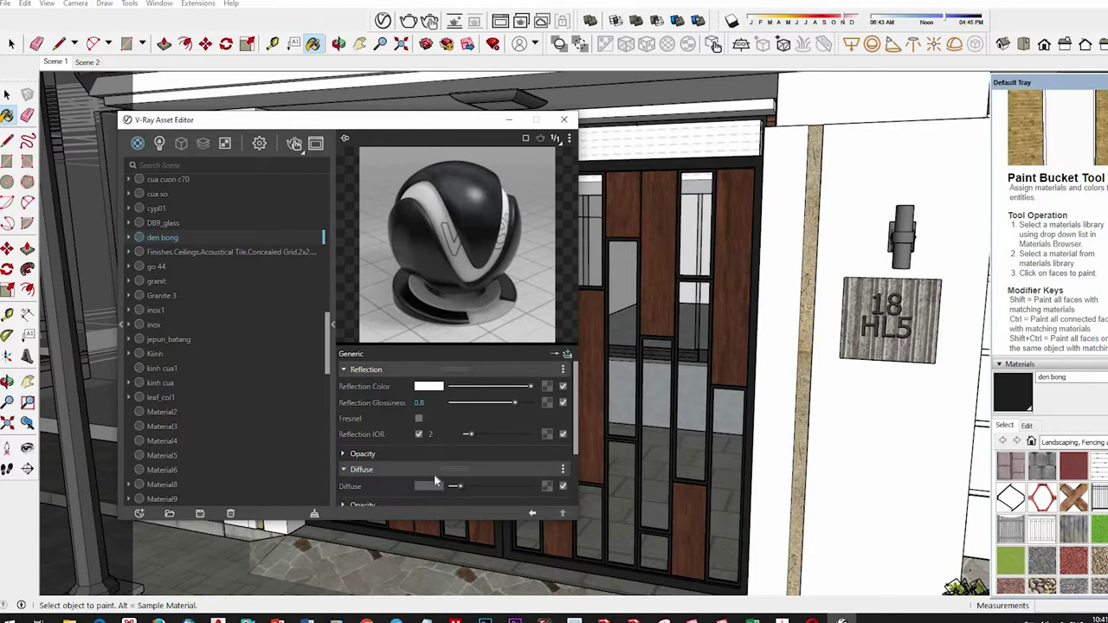
scroll(430, 463, down, 2)
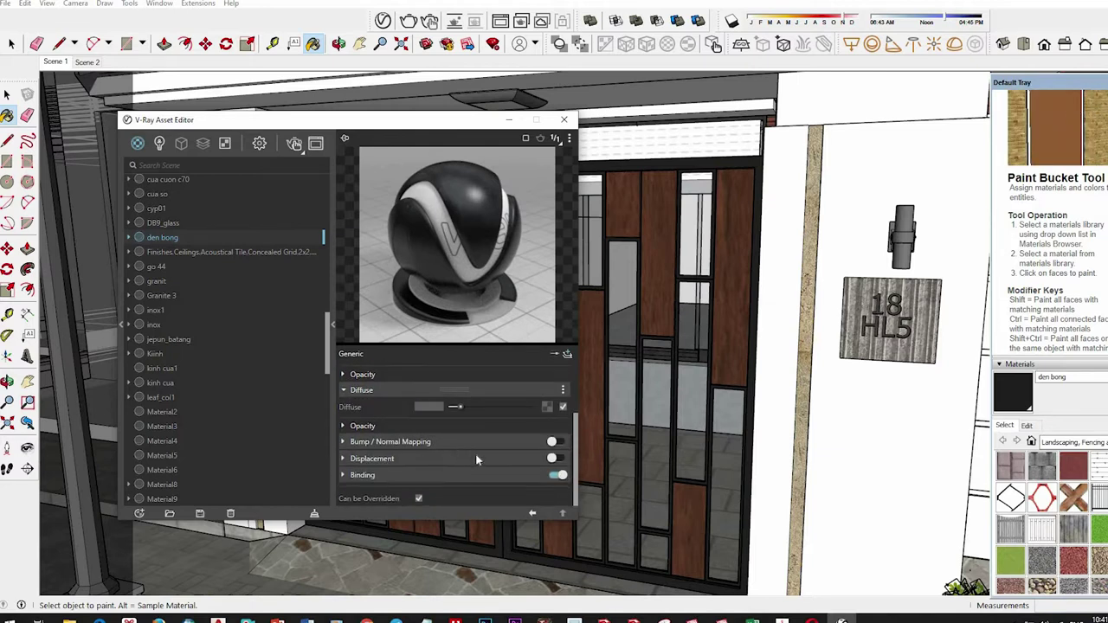
scroll(474, 461, up, 2)
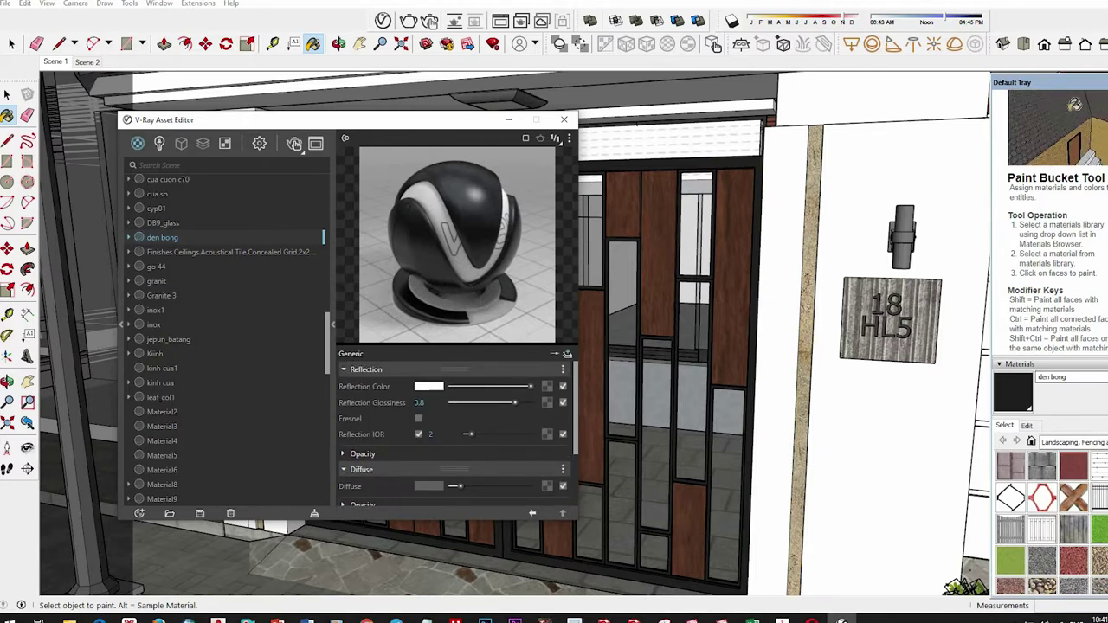
key(alt)
- Sample S50 and switch on its bump mapping at amount 1, then sample beige Material8
alt+click(749, 142)
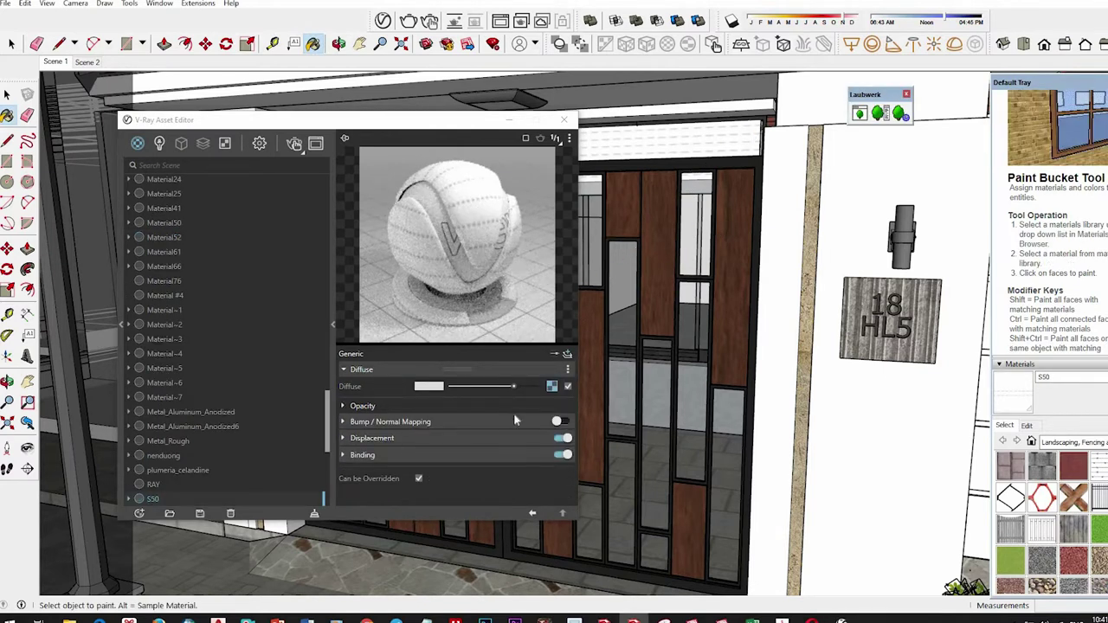
click(551, 387)
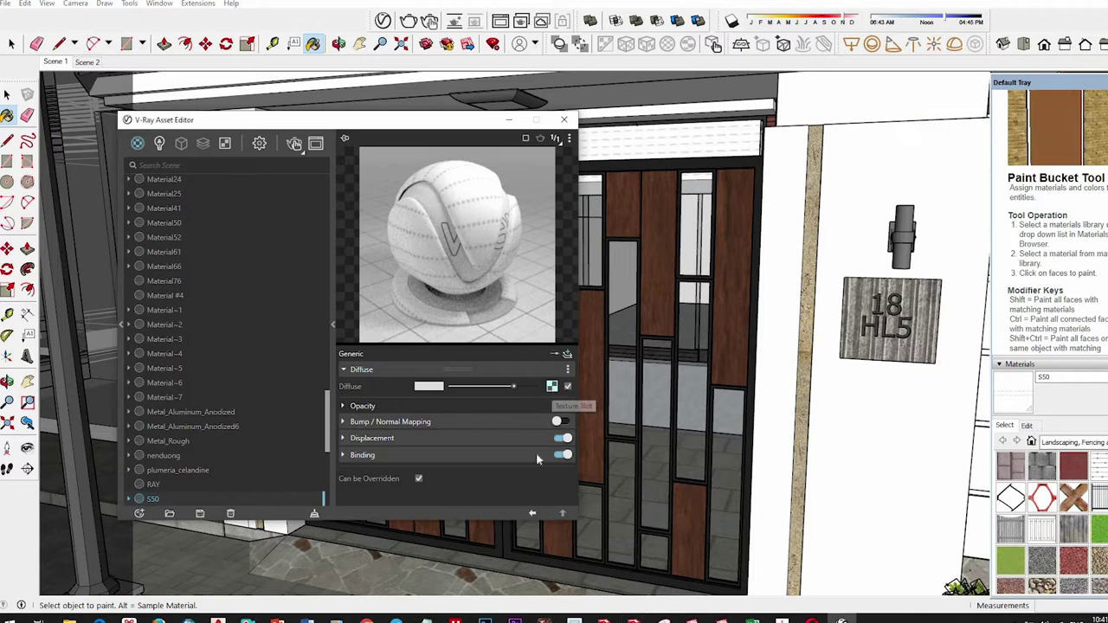
click(557, 422)
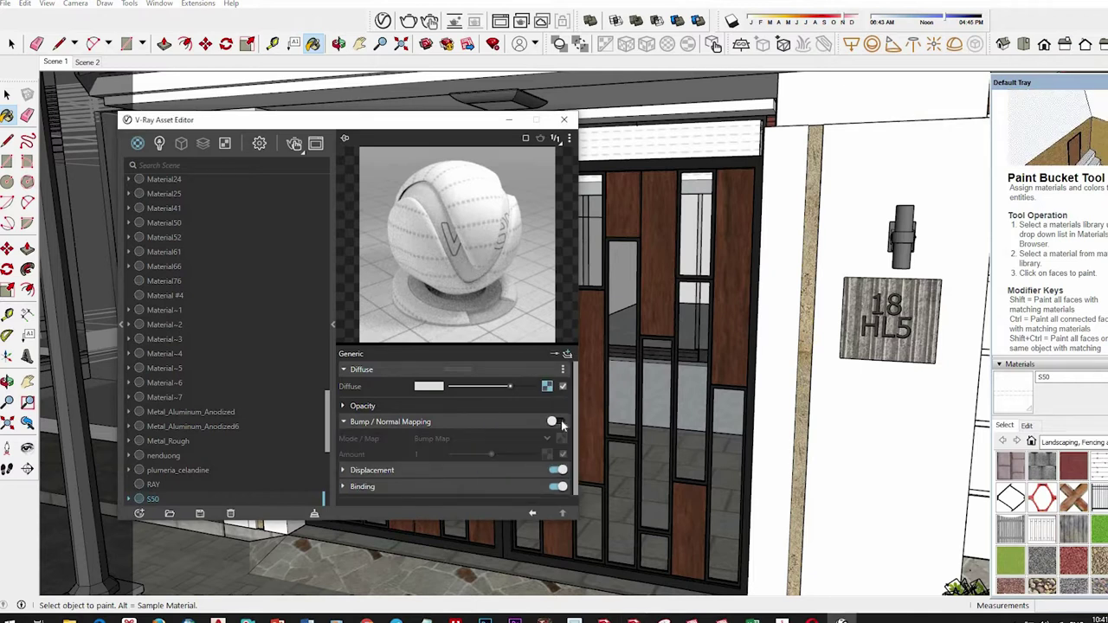
click(557, 470)
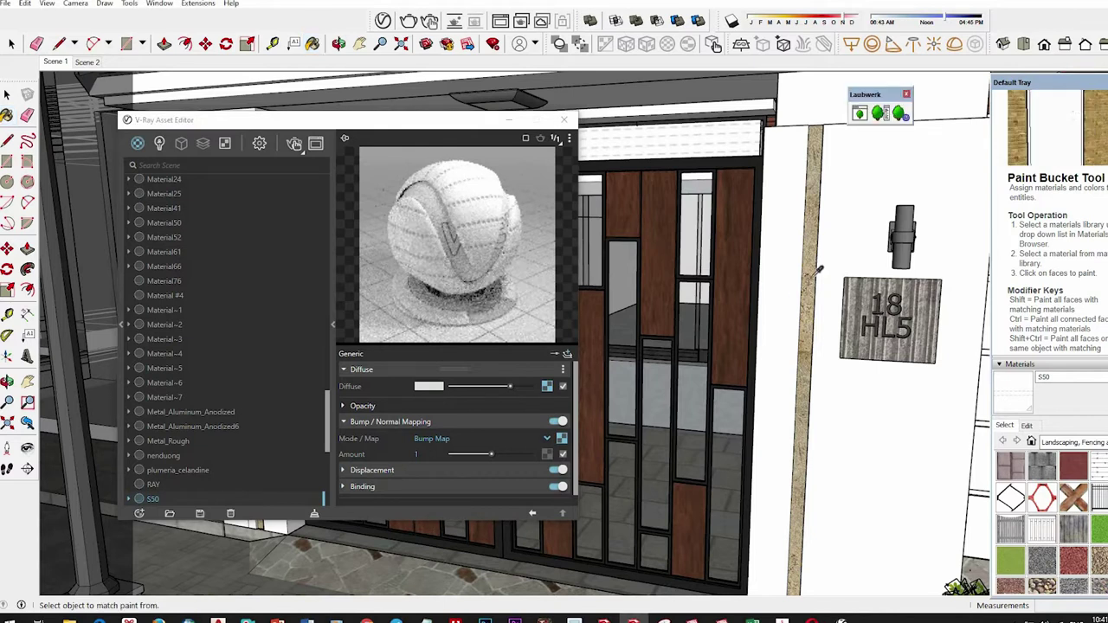
alt+click(792, 307)
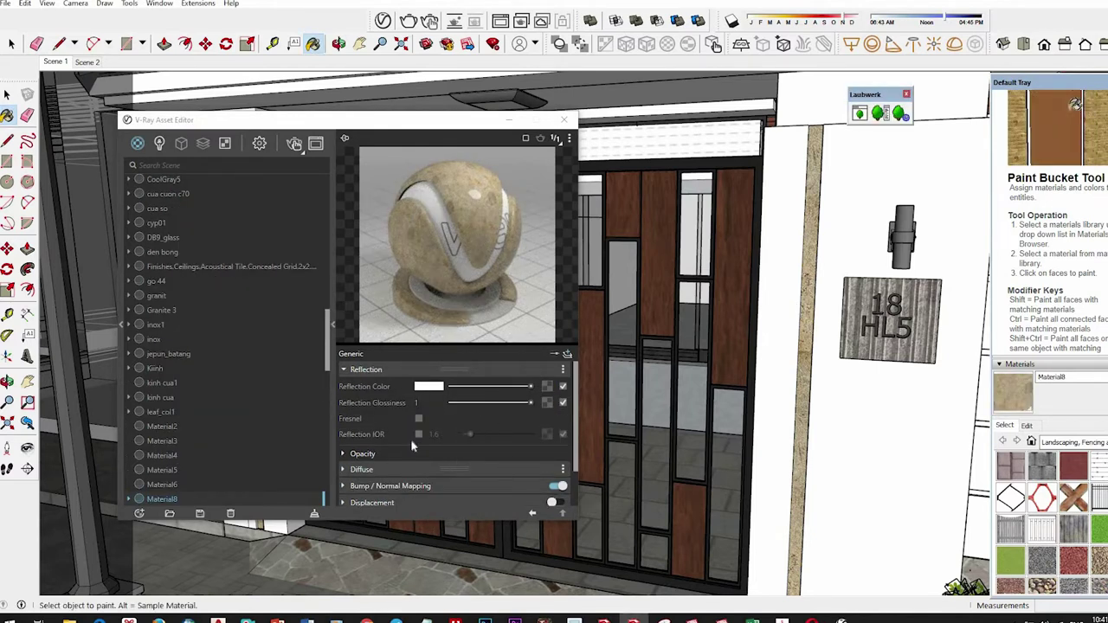
- Set Material8's reflection glossiness to 0.95 and enable reflection IOR at 2
drag(531, 403, 523, 403)
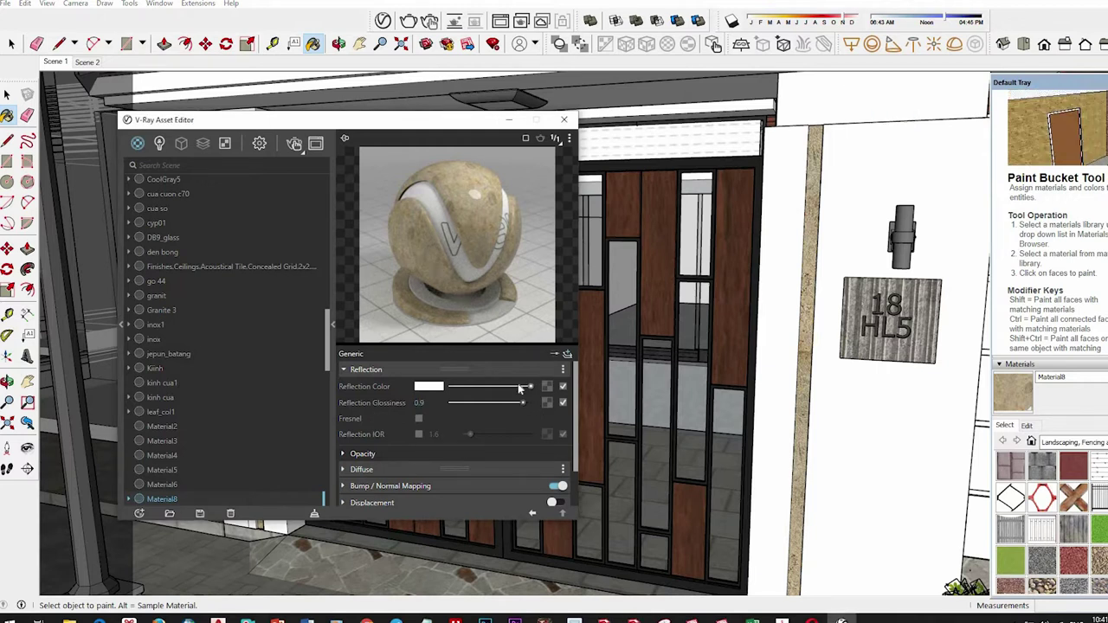
click(527, 402)
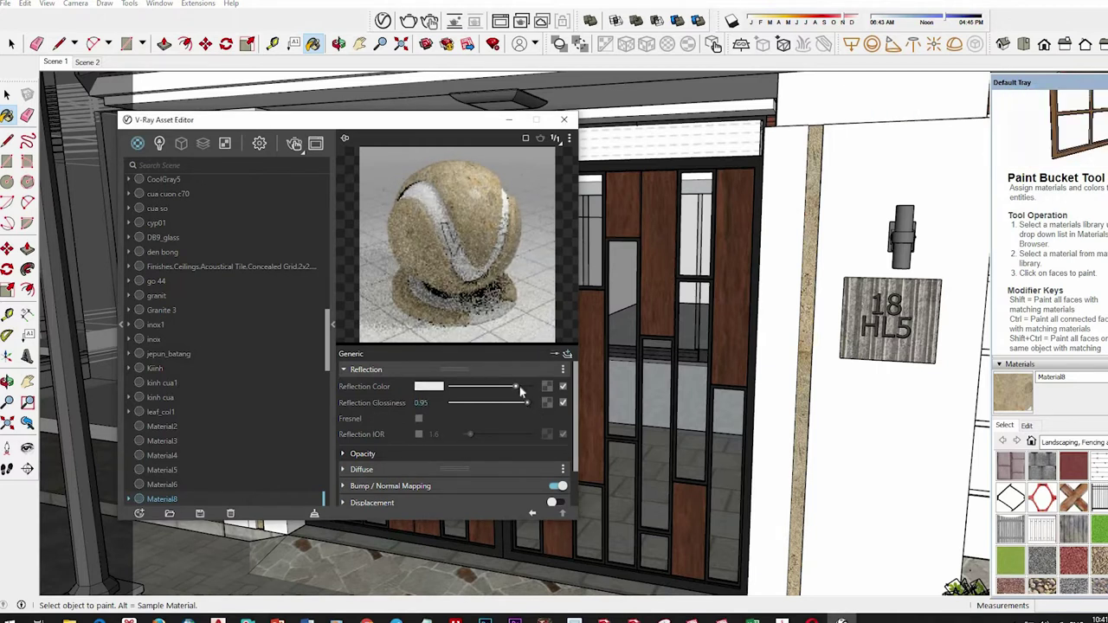
click(418, 434)
click(430, 433)
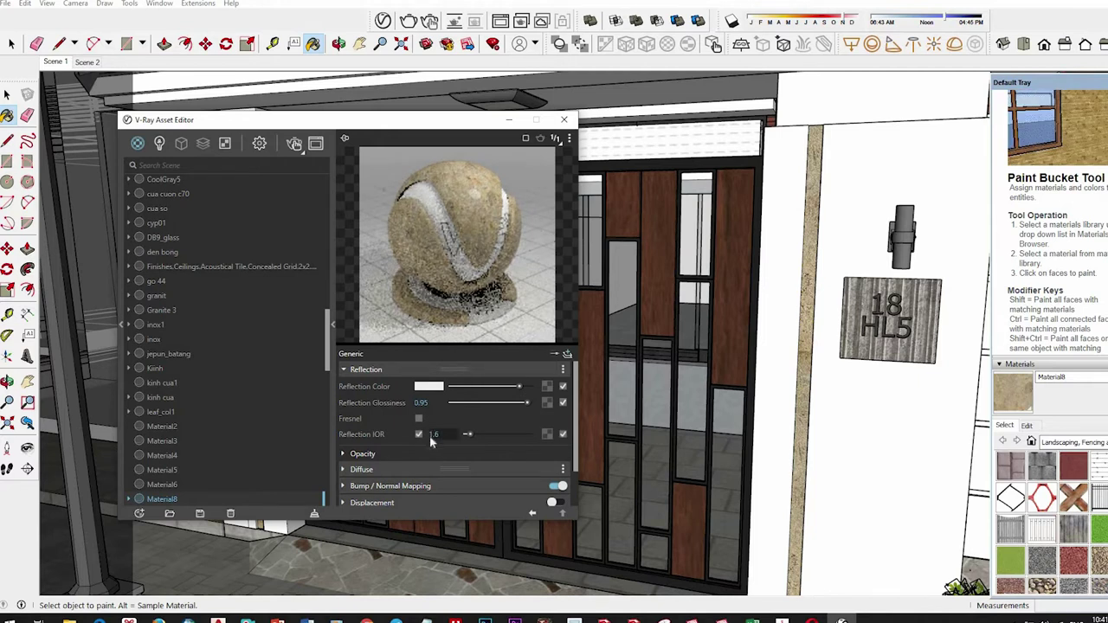
text(2)
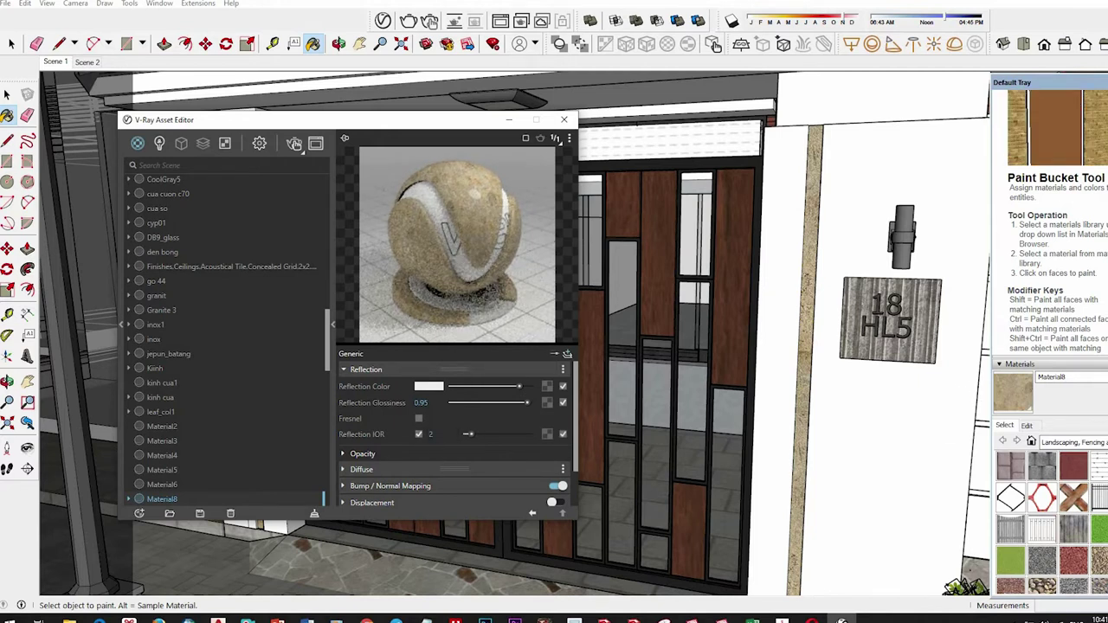
- Sample Concrete Scored Jointless, review its grey reflection, then turn the view toward the 18 HL5 sign
alt+click(866, 433)
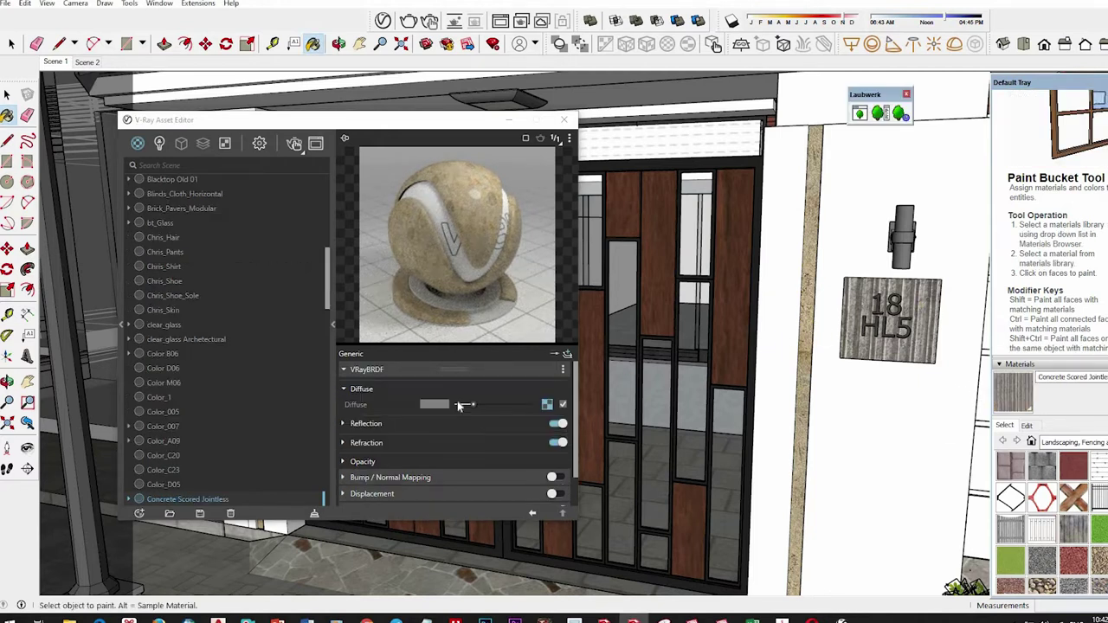
click(506, 424)
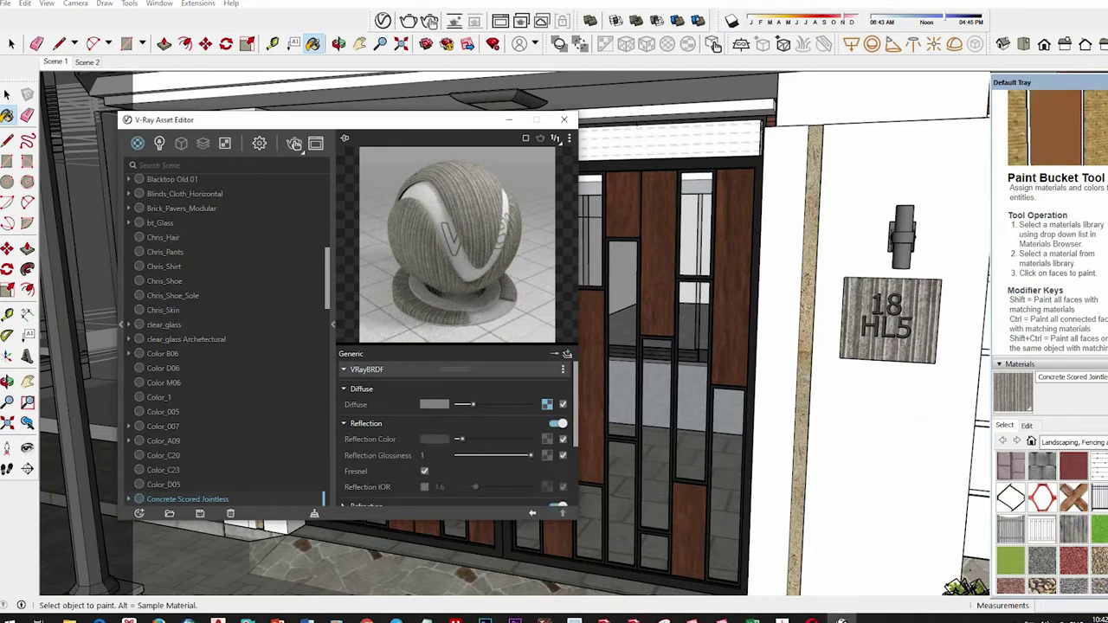
mouse_move(829, 433)
middle_down()
mouse_move(844, 422)
mouse_move(831, 425)
middle_up()
scroll(822, 364, up, 3)
- Enable Charcoal's reflection IOR at 2, then orbit and zoom out to view the roof and facade
alt+click(805, 416)
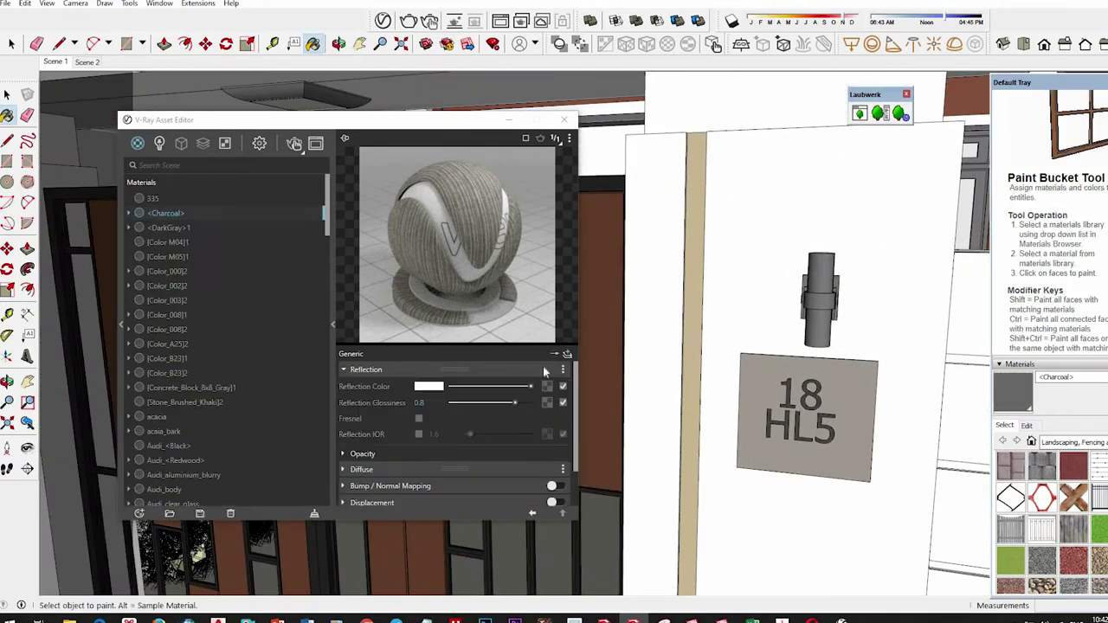
click(419, 434)
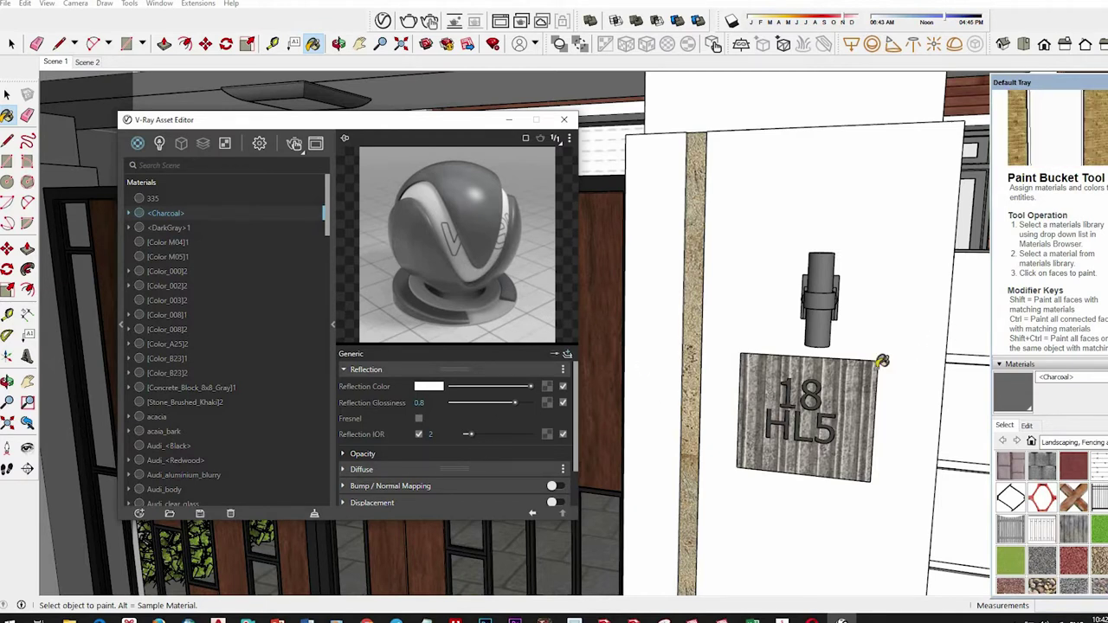
mouse_move(815, 281)
middle_down()
mouse_move(841, 426)
mouse_move(831, 334)
middle_up()
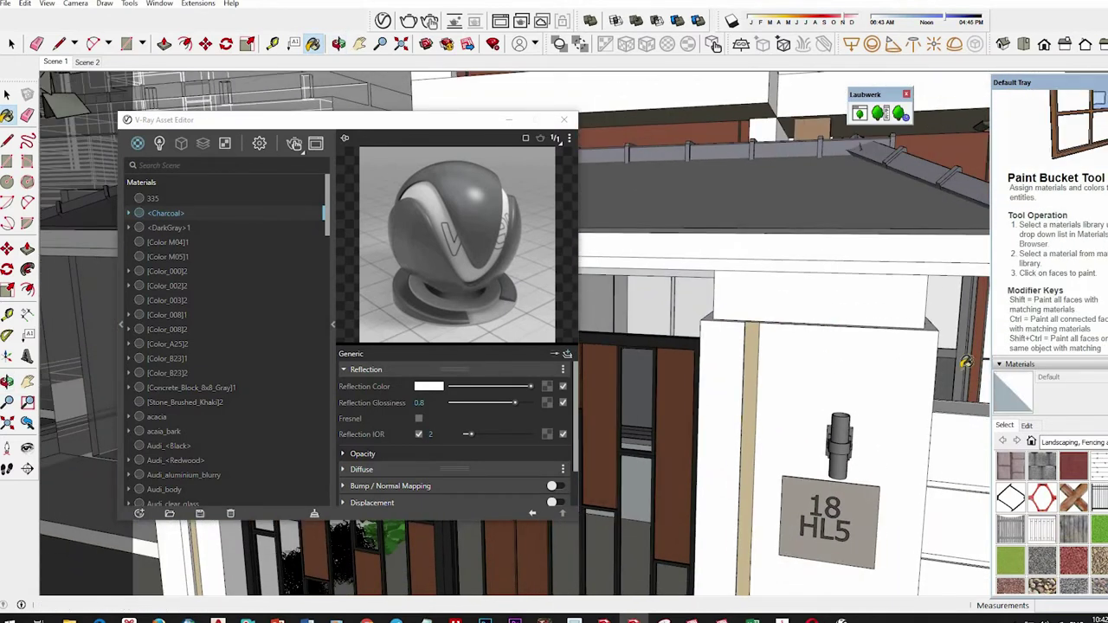
alt+scroll(844, 403, down, 3)
alt+scroll(832, 346, down, 3)
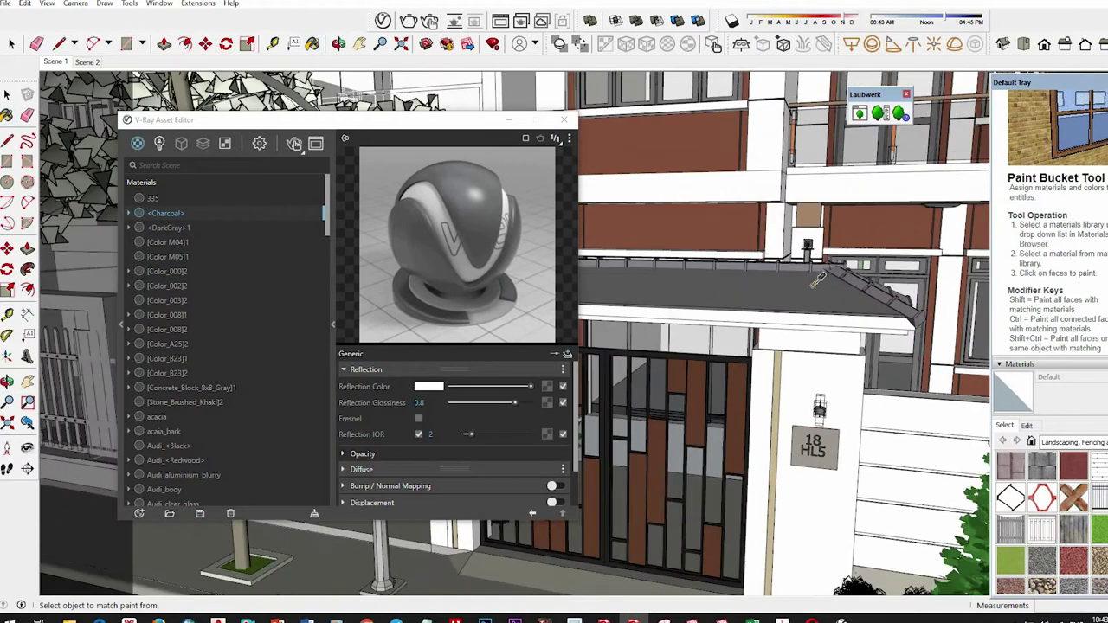
alt+scroll(818, 286, down, 2)
- Paste Material25's diffuse texture into its bump map slot at amount 2, then sample CoolGray5
alt+click(818, 281)
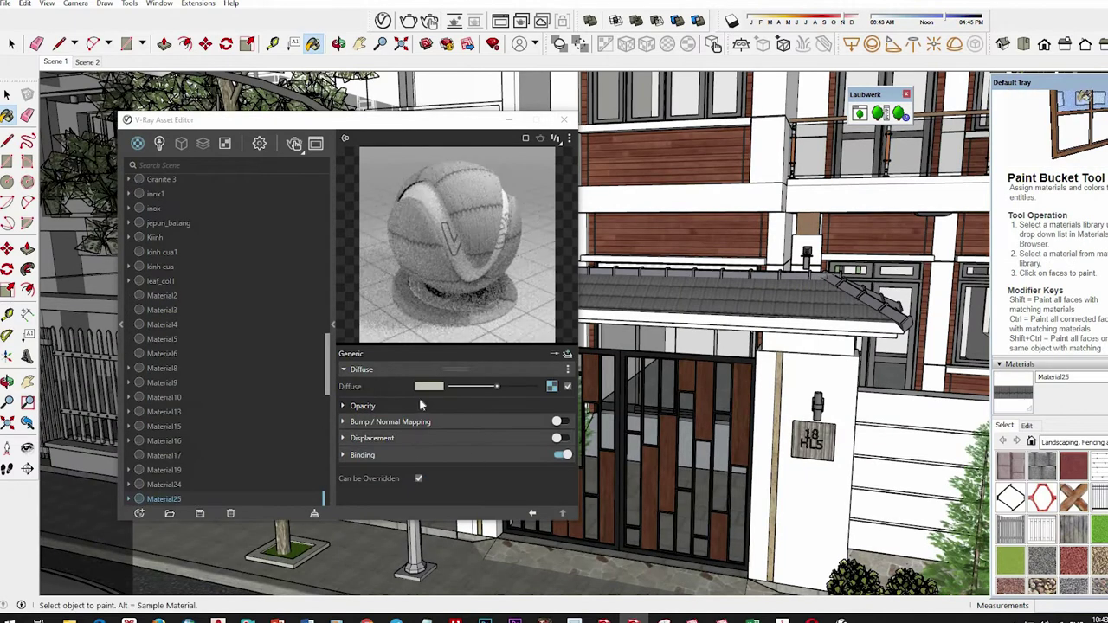
right_click(551, 387)
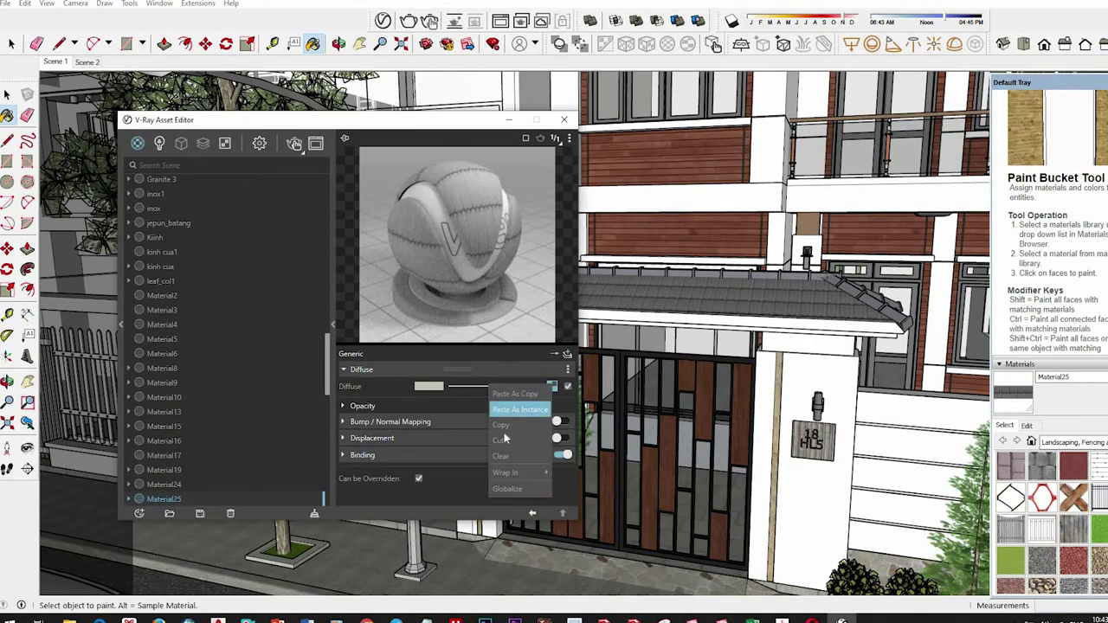
click(500, 425)
click(559, 422)
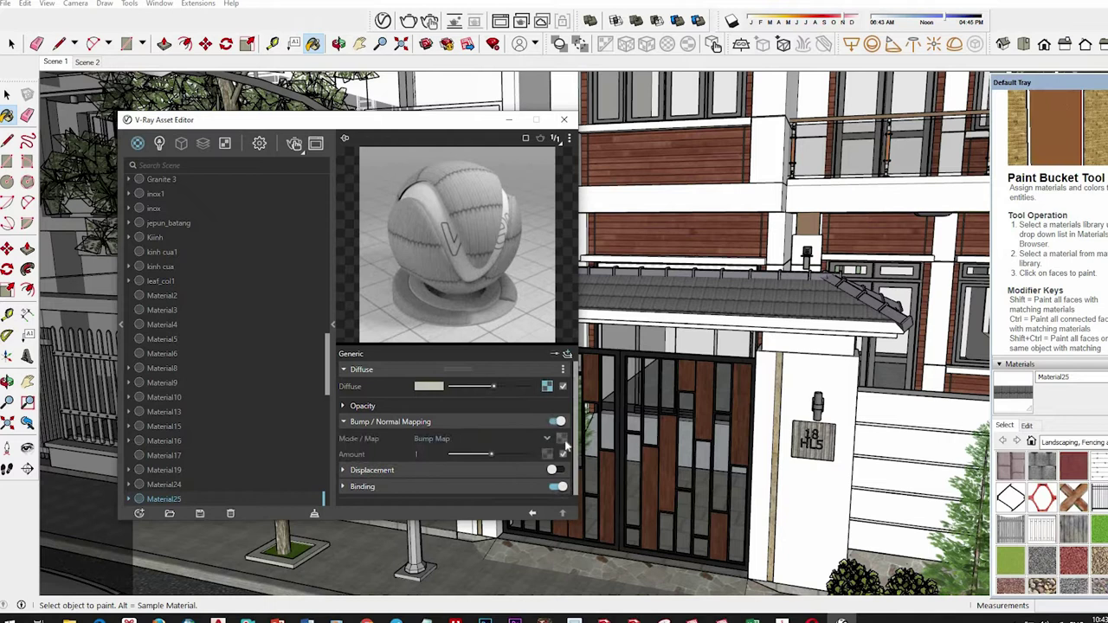
right_click(562, 439)
click(531, 450)
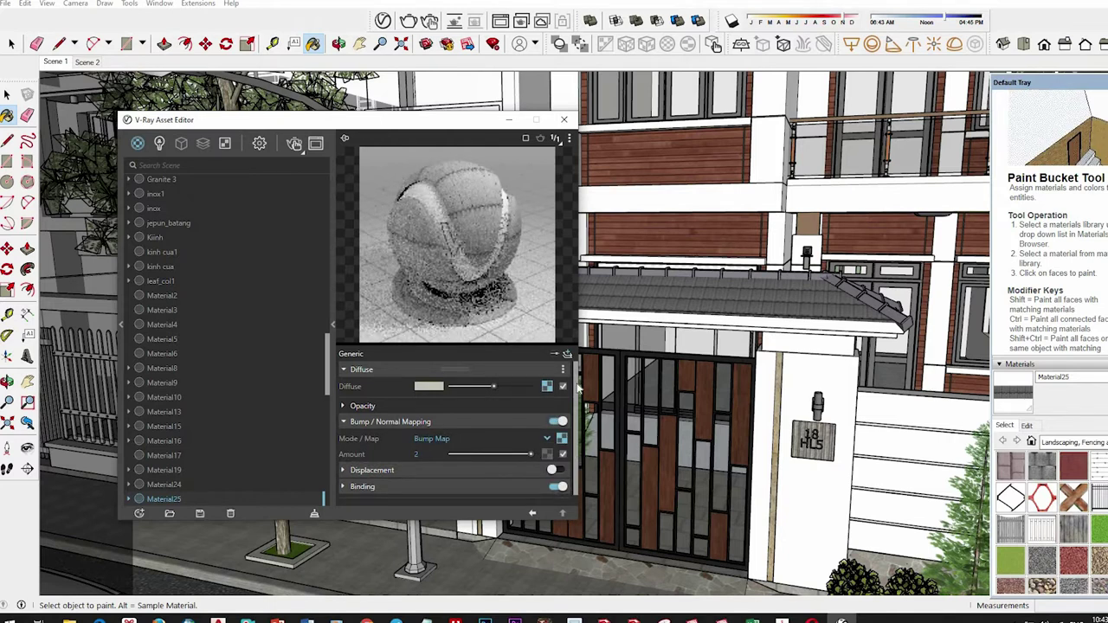
click(891, 314)
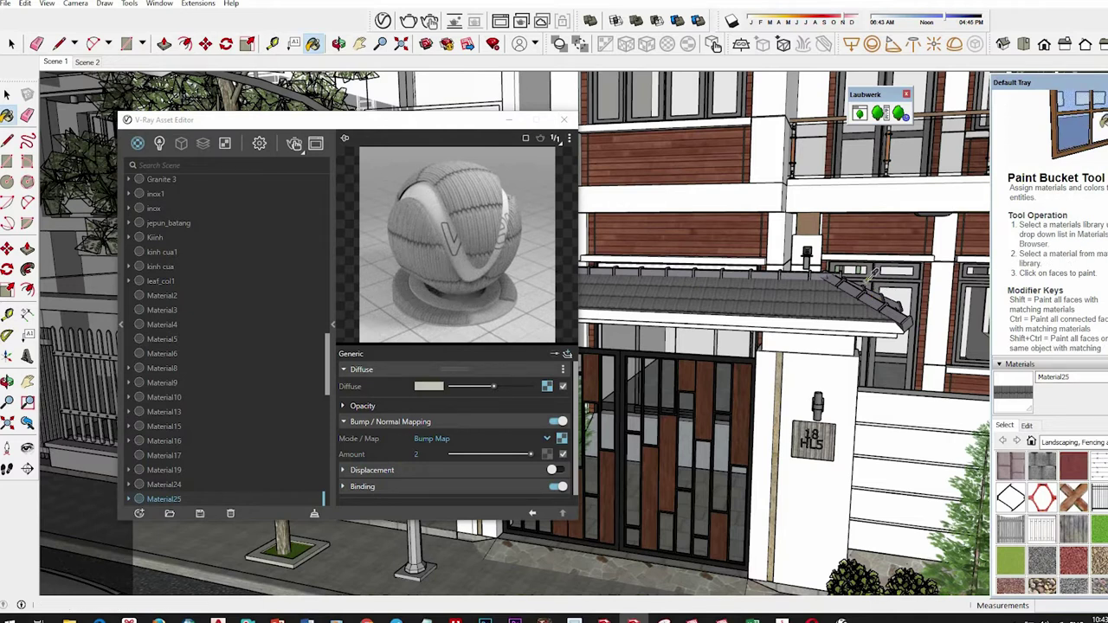
alt+click(876, 295)
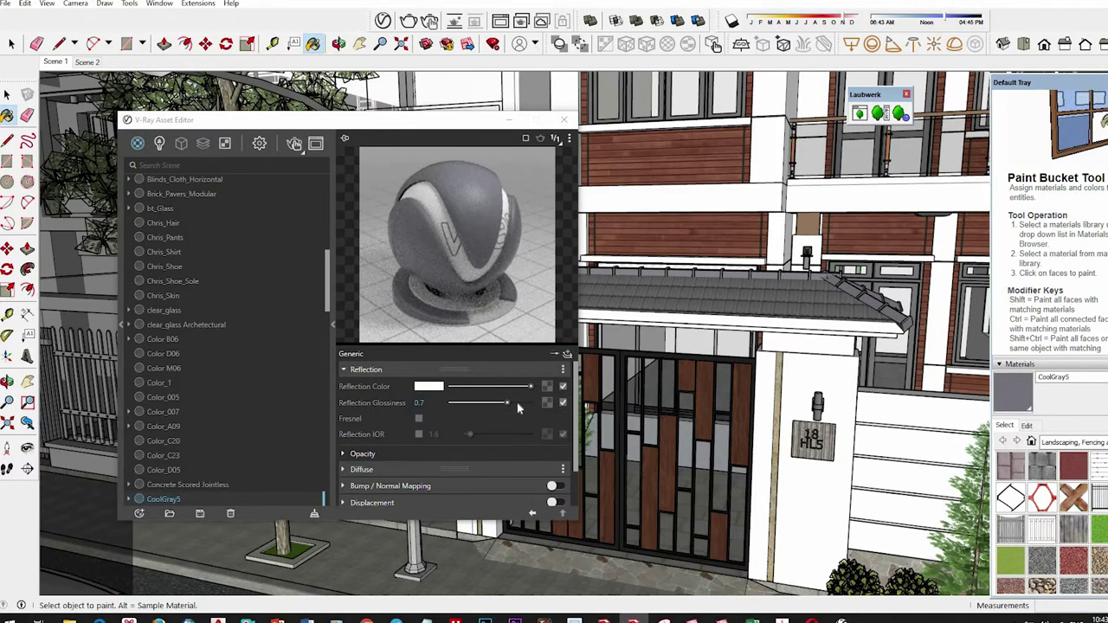
- Sample the wall's Blinds_Cloth_Horizontal material into the V-Ray Asset Editor
click(532, 386)
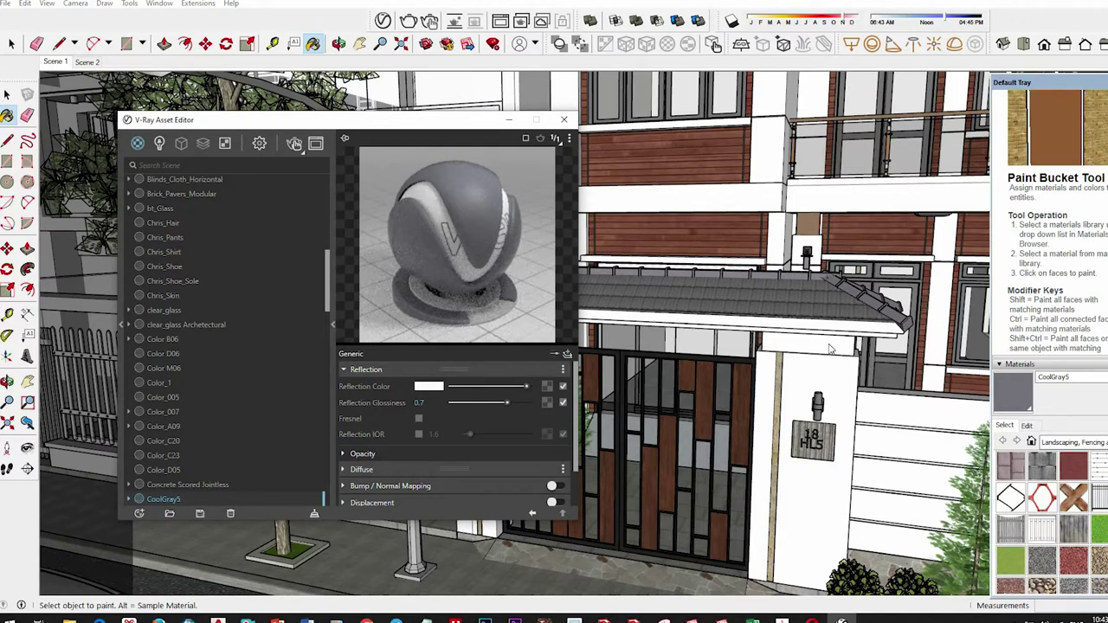
scroll(737, 231, down, 1)
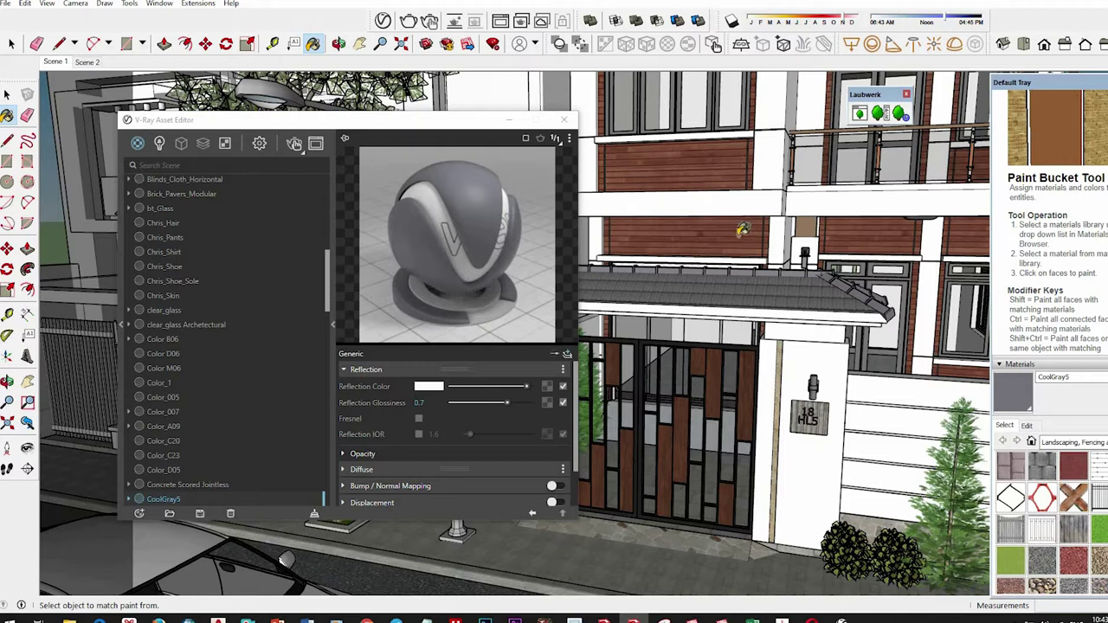
alt+click(739, 234)
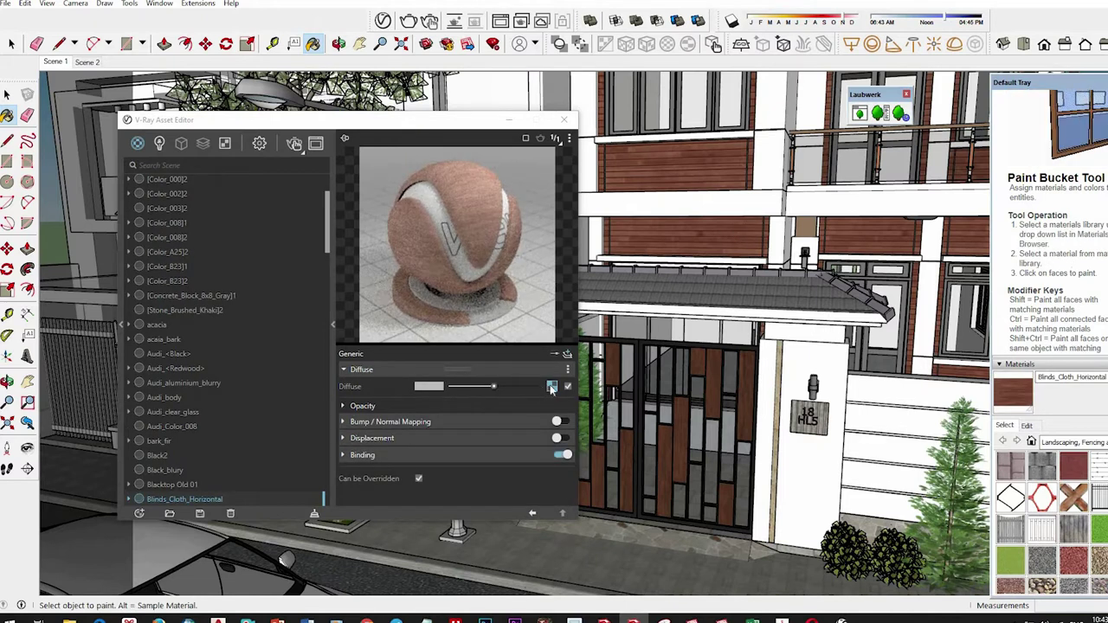
- Set Blinds_Cloth_Horizontal bump amount to 2 and add a reflection layer with glossiness 0.7
click(564, 423)
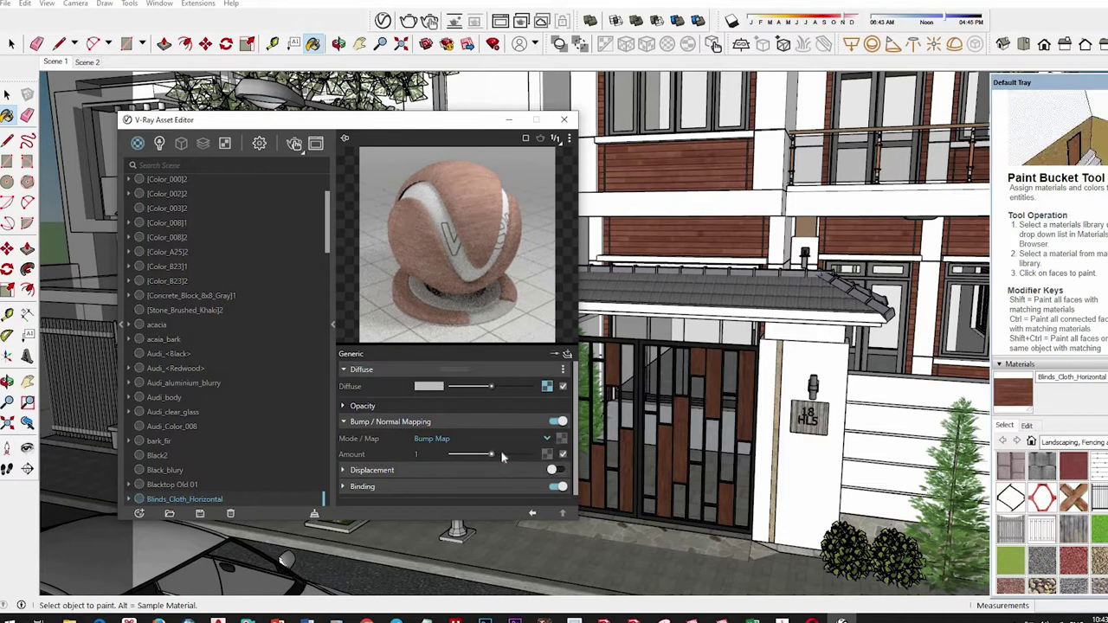
drag(492, 453, 530, 455)
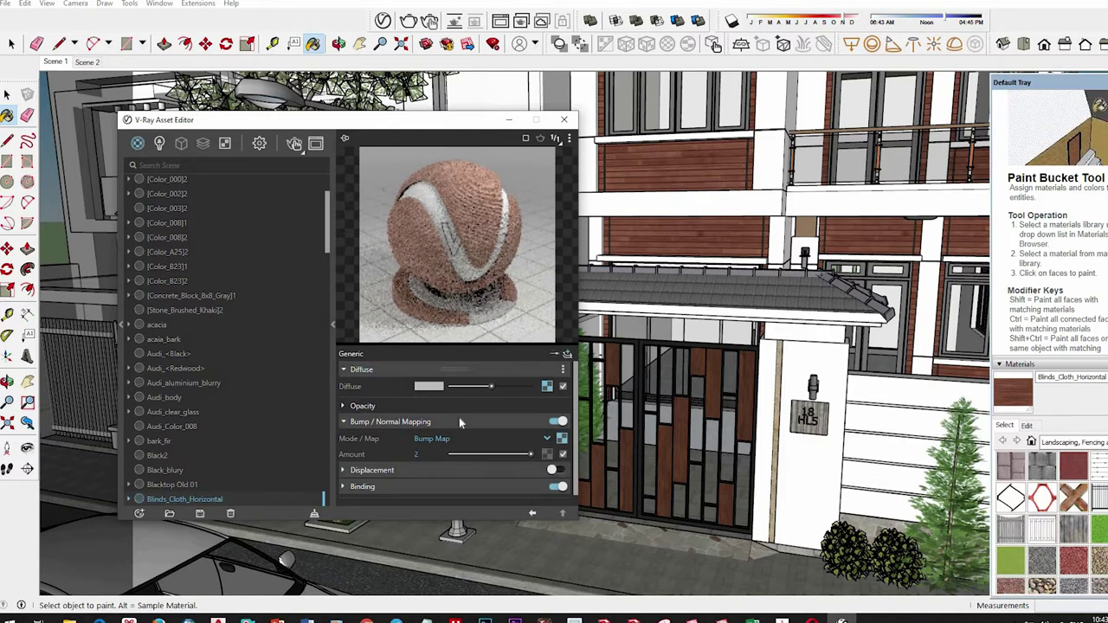
click(563, 356)
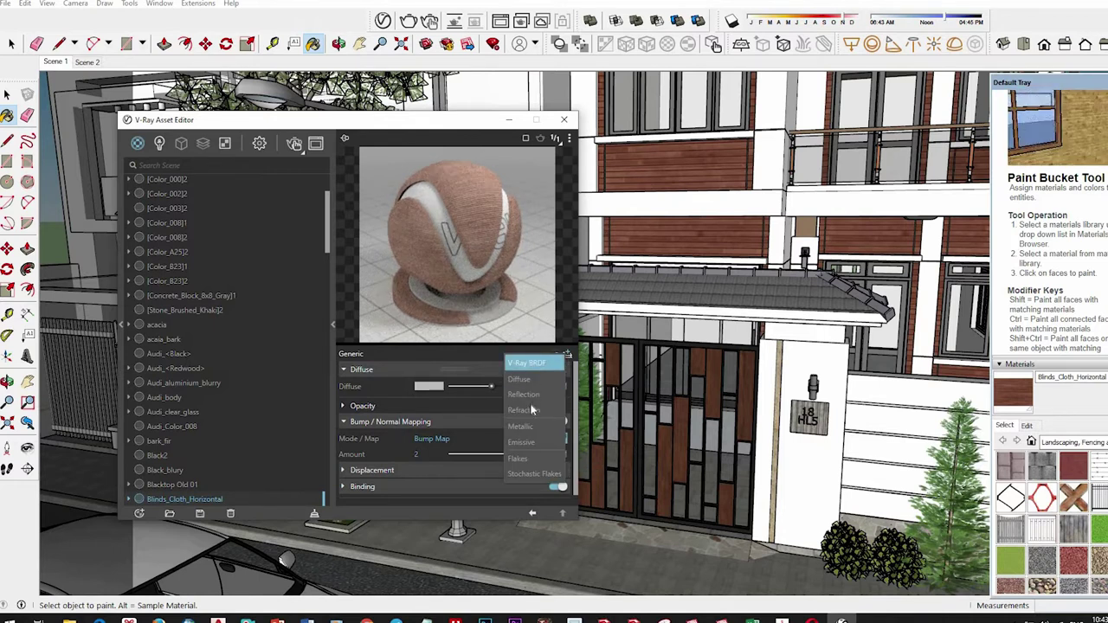
click(536, 394)
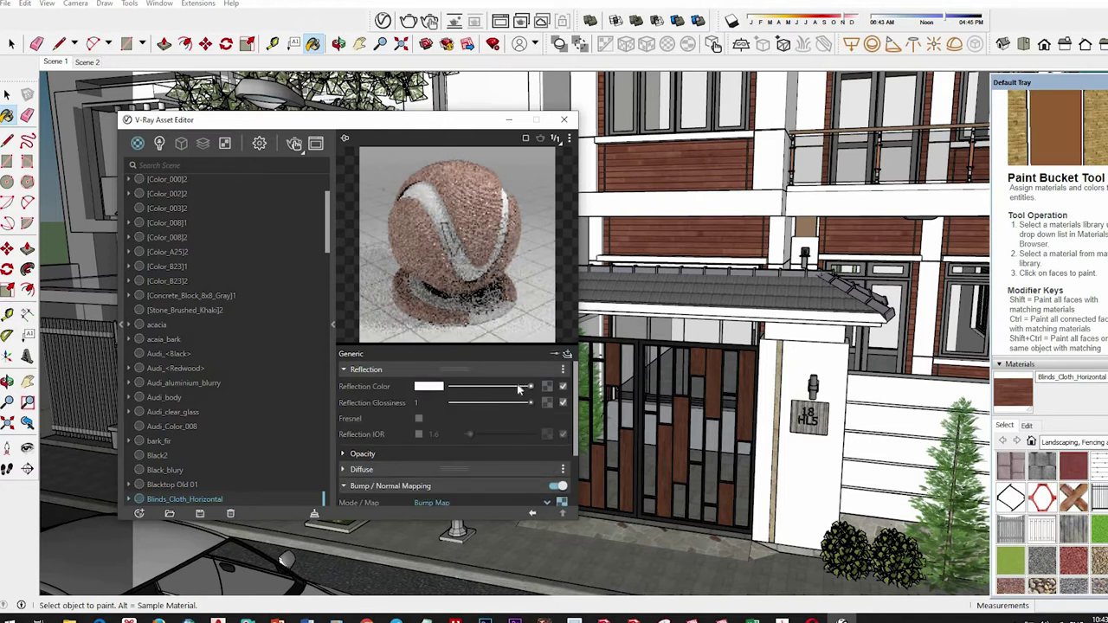
drag(516, 404, 508, 402)
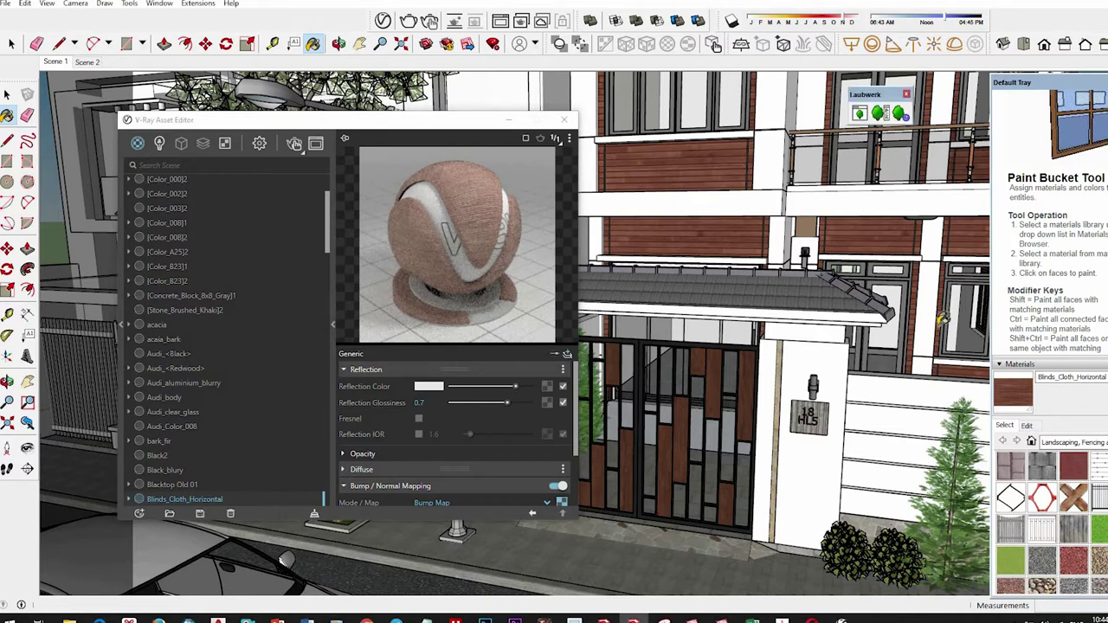
key(alt)
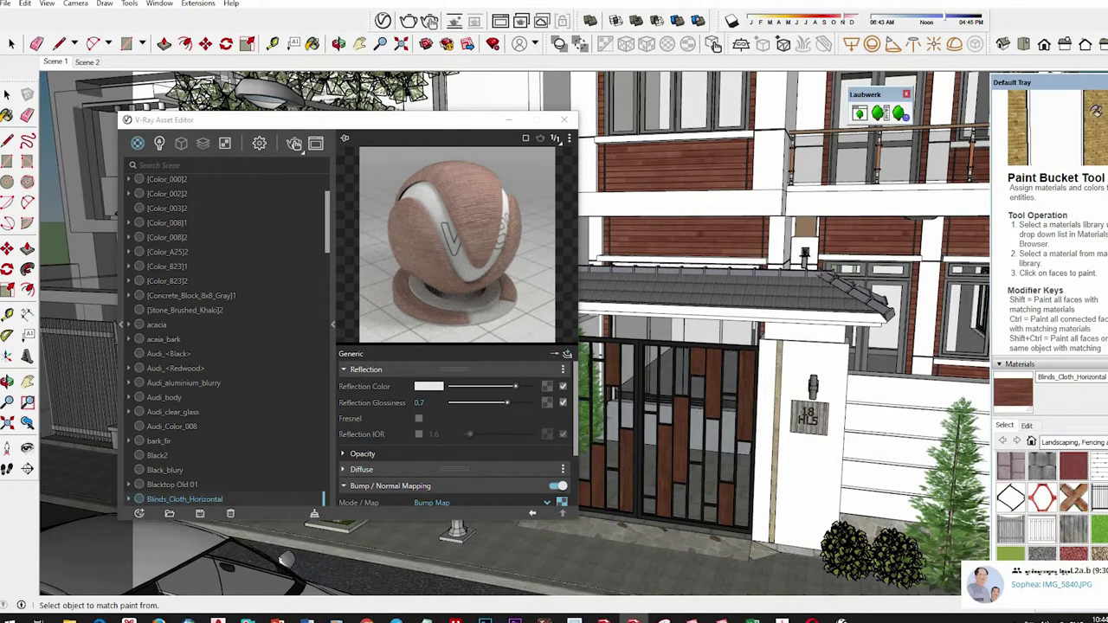
- Orbit closer to the facade and gate and sample Material24 into the editor
alt+click(913, 267)
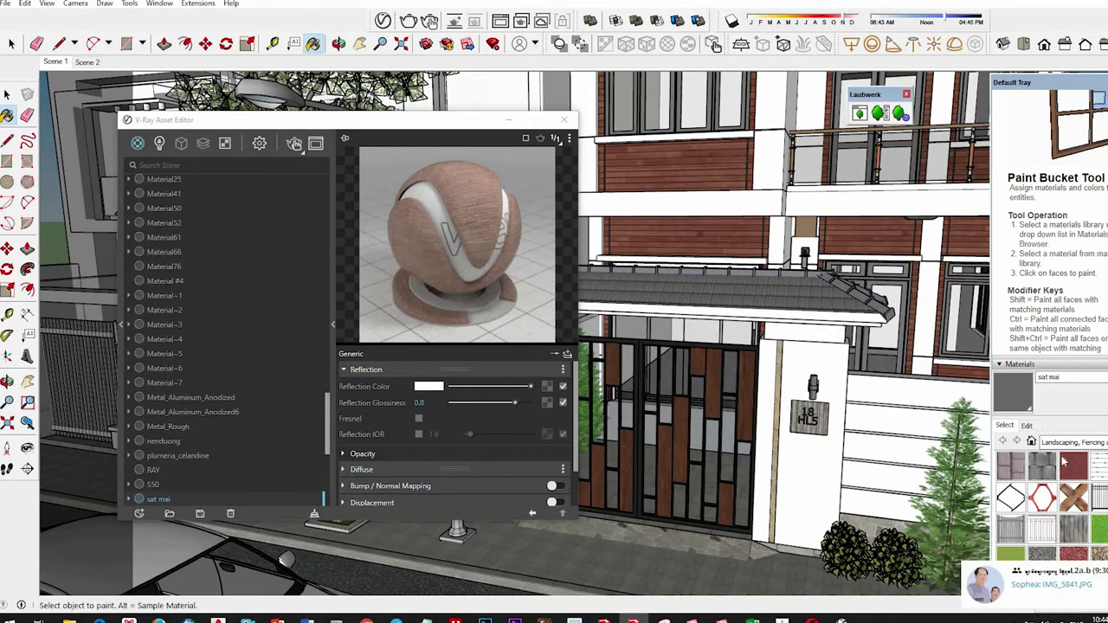
click(875, 285)
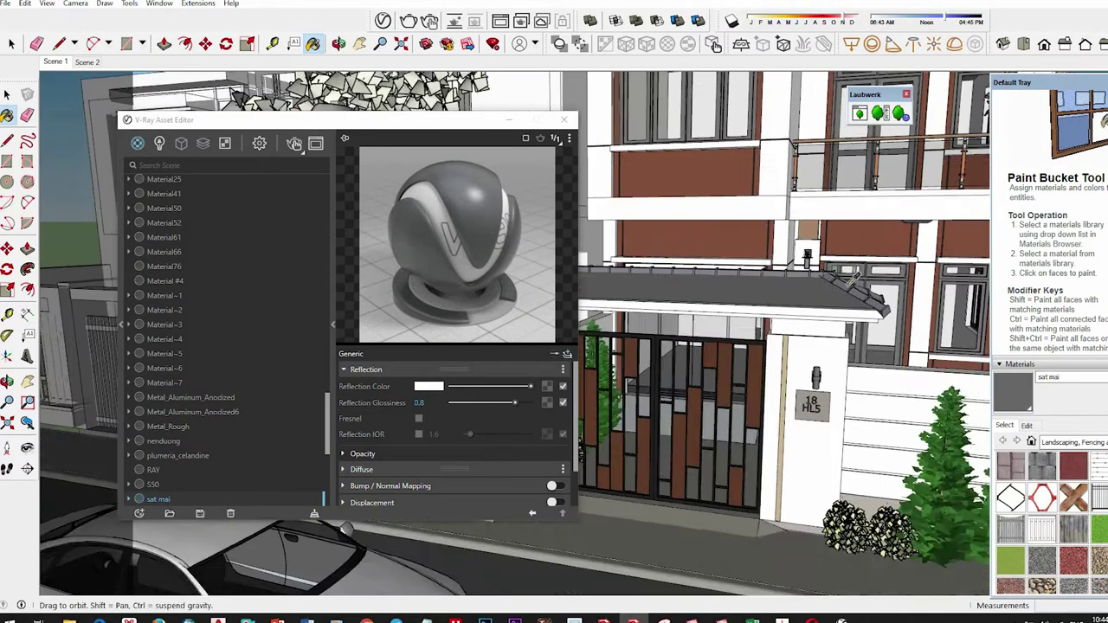
middle_drag(831, 260, 858, 192)
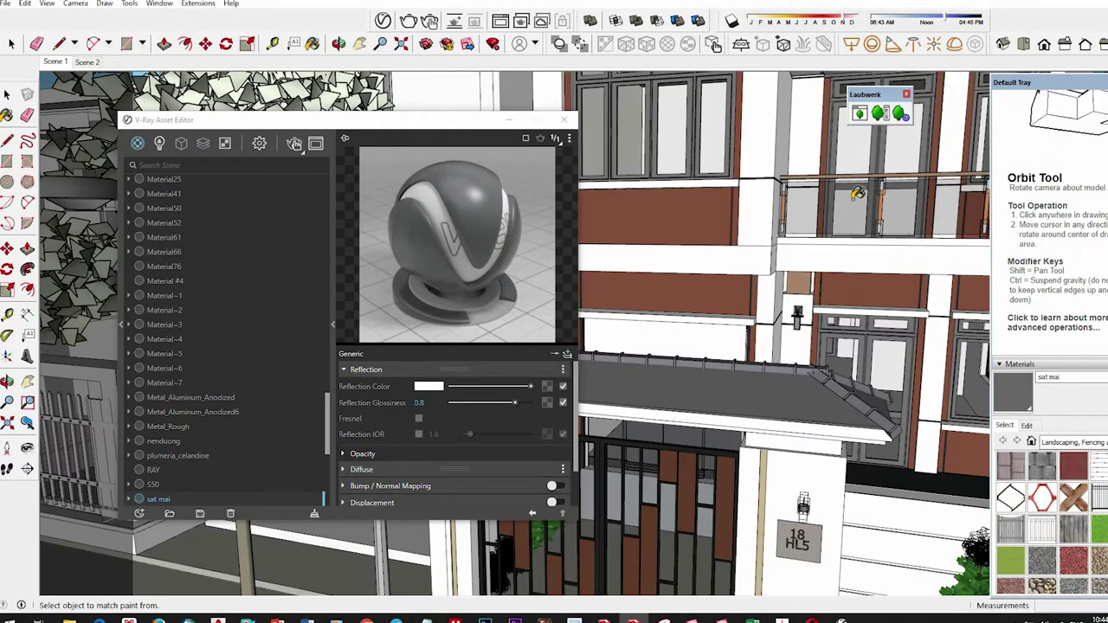
alt+click(857, 193)
click(435, 470)
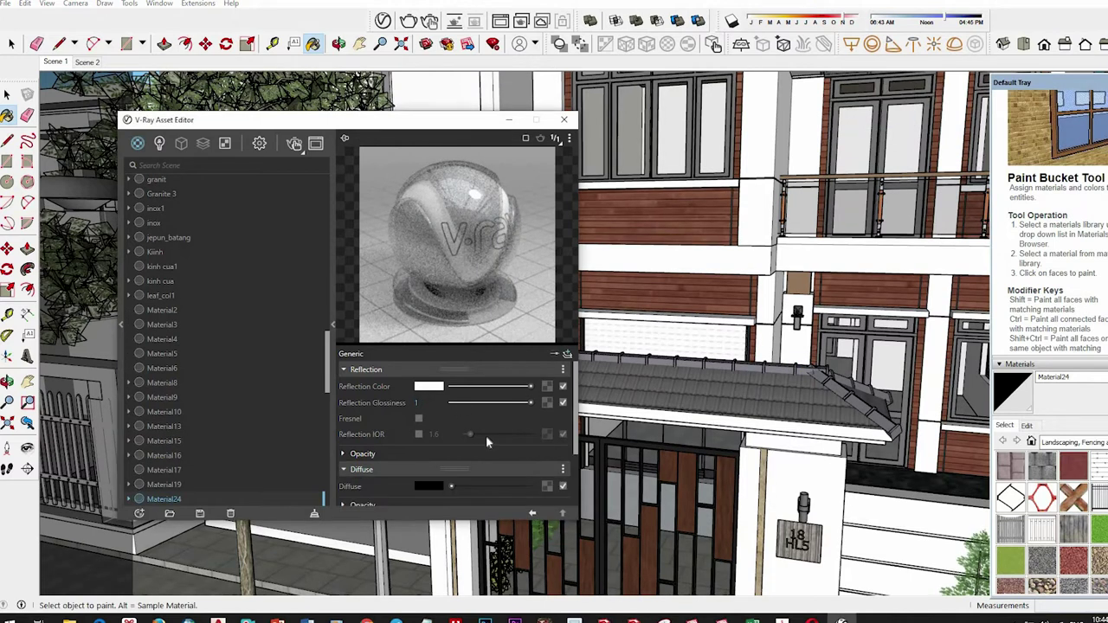
scroll(490, 453, down, 2)
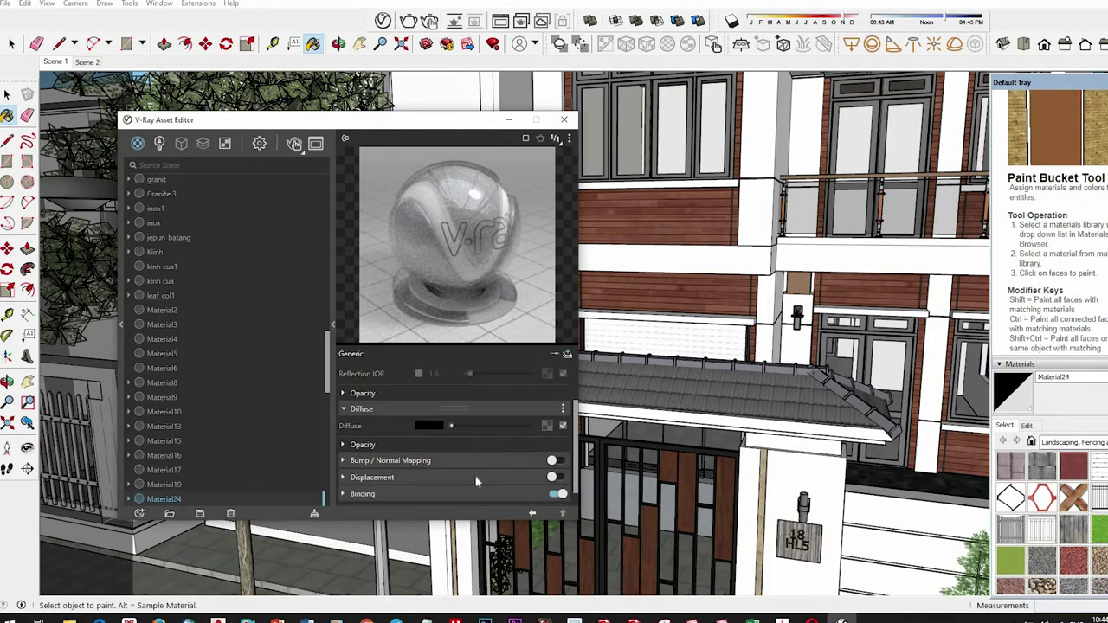
scroll(471, 468, down, 1)
scroll(473, 468, up, 3)
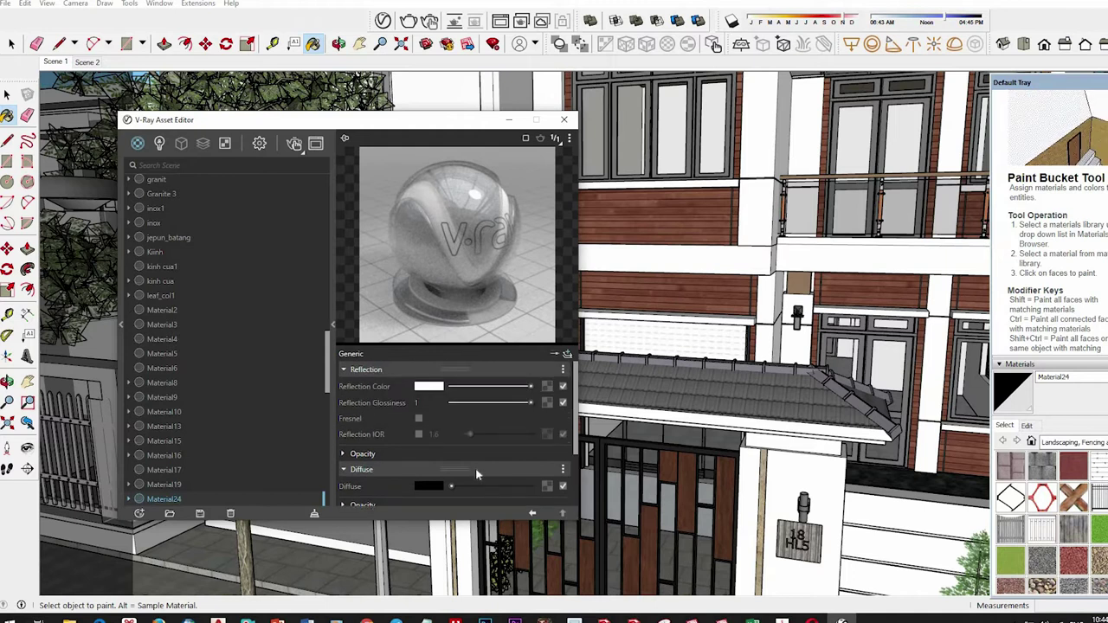
scroll(489, 469, down, 2)
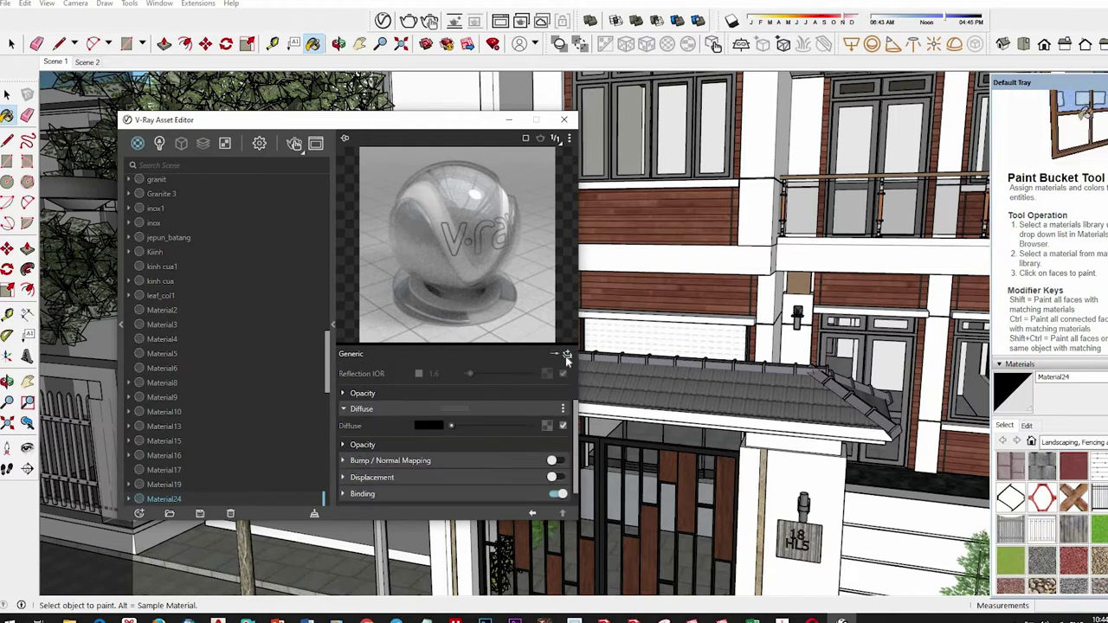
- Add a refraction layer to Material24, then sample the brown [Color_B23]2 material
click(568, 355)
click(524, 397)
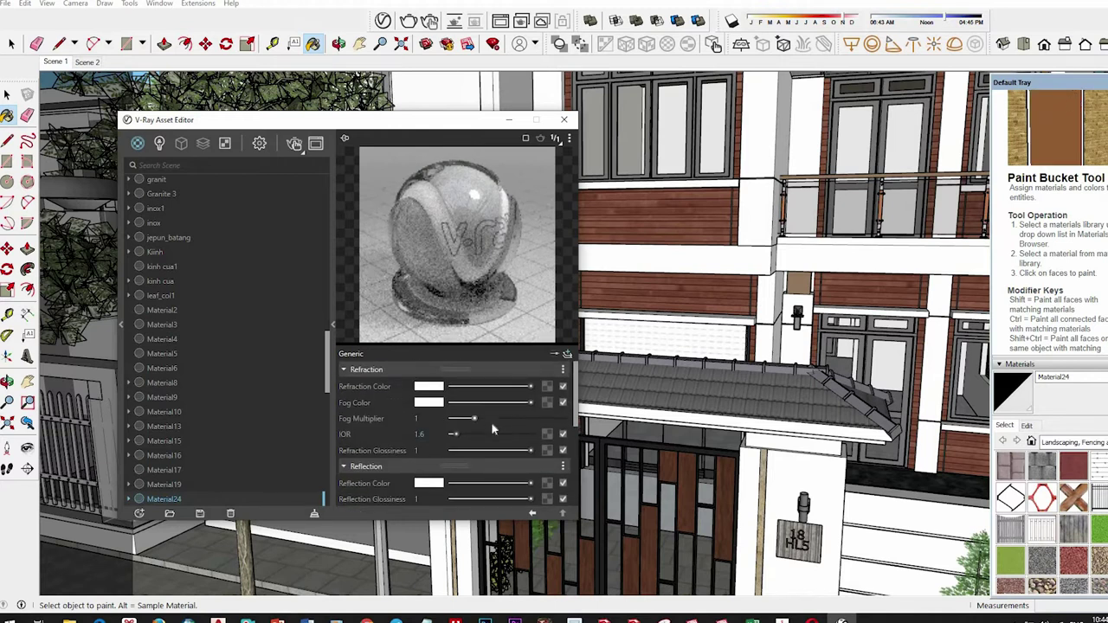
scroll(492, 417, down, 5)
scroll(492, 417, down, 2)
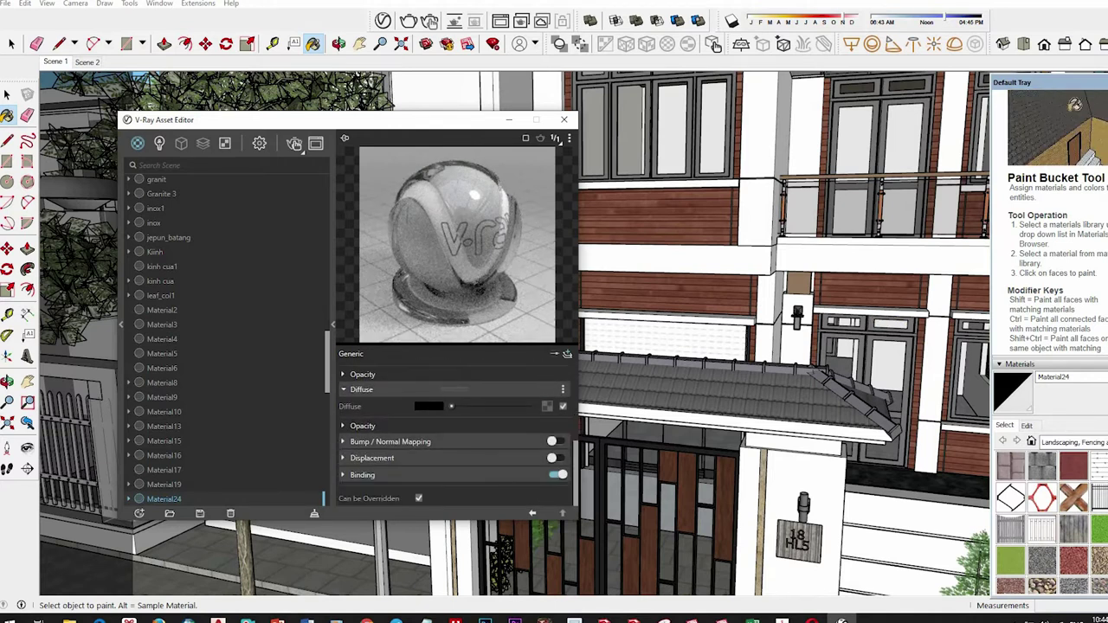
alt+click(739, 275)
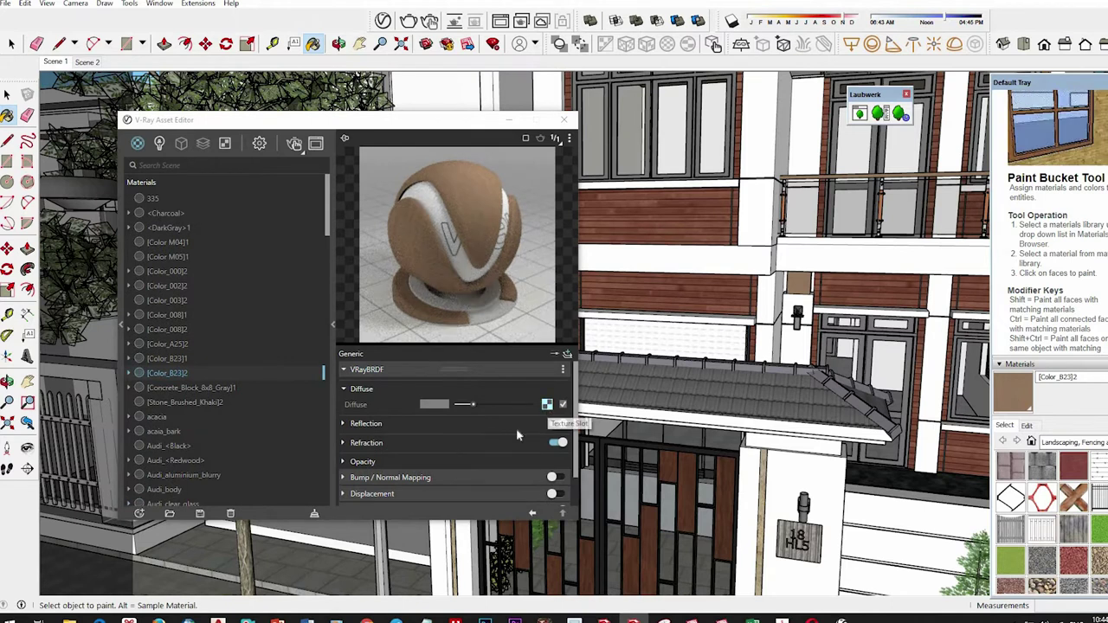
- Slightly raise the reflection colour, then give [Color_B23]1 reflection glossiness 0.85
click(396, 425)
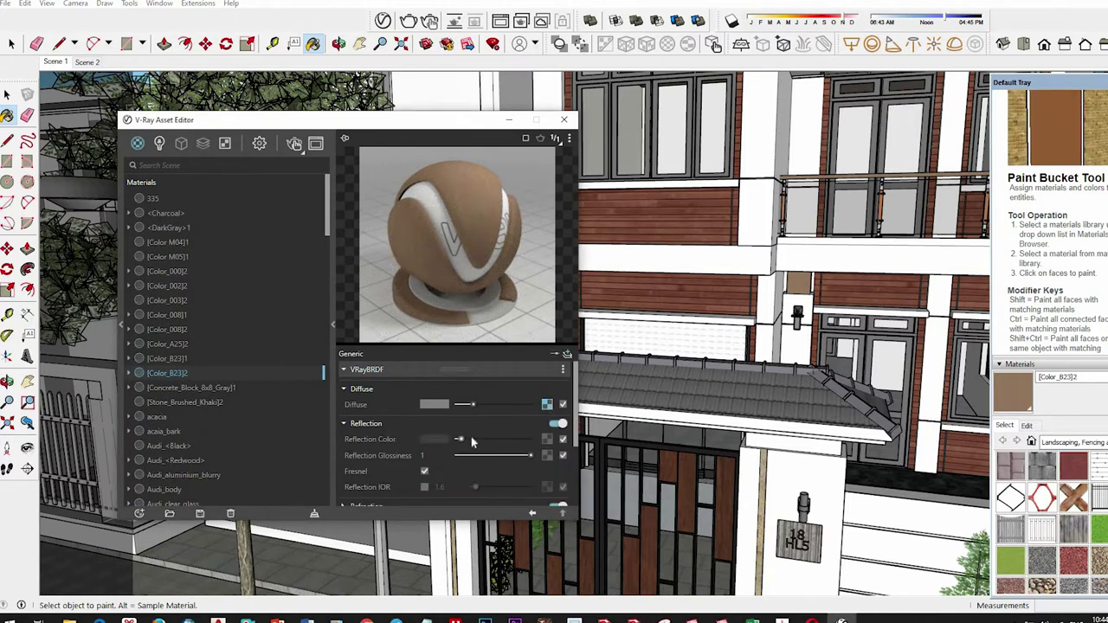
drag(475, 444, 522, 456)
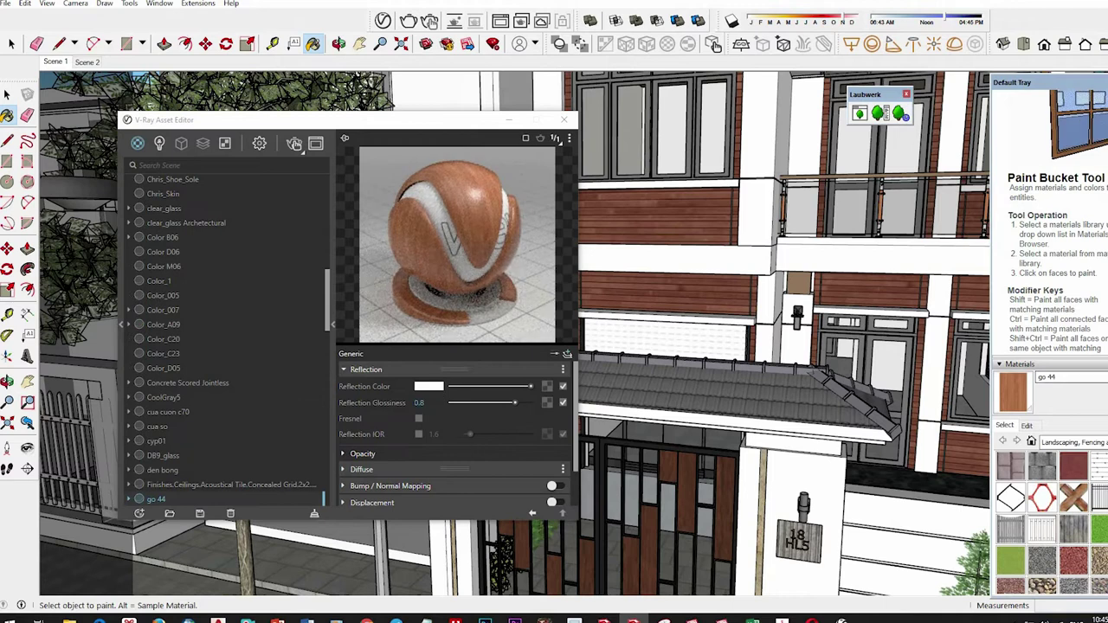
mouse_move(798, 315)
middle_down()
mouse_move(857, 400)
mouse_move(741, 212)
middle_up()
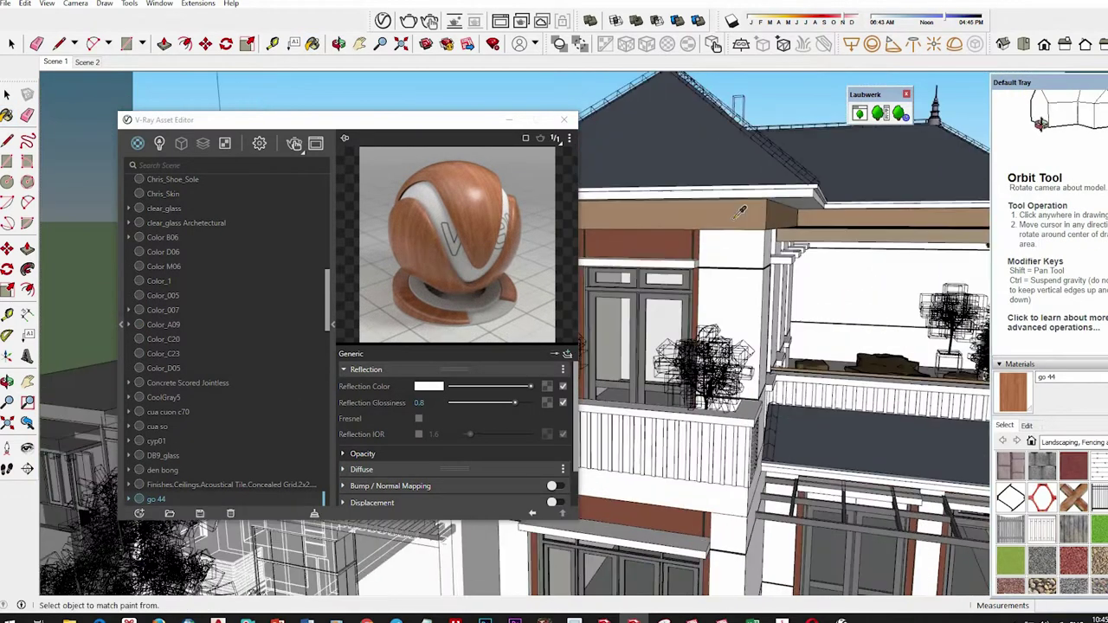
alt+click(740, 214)
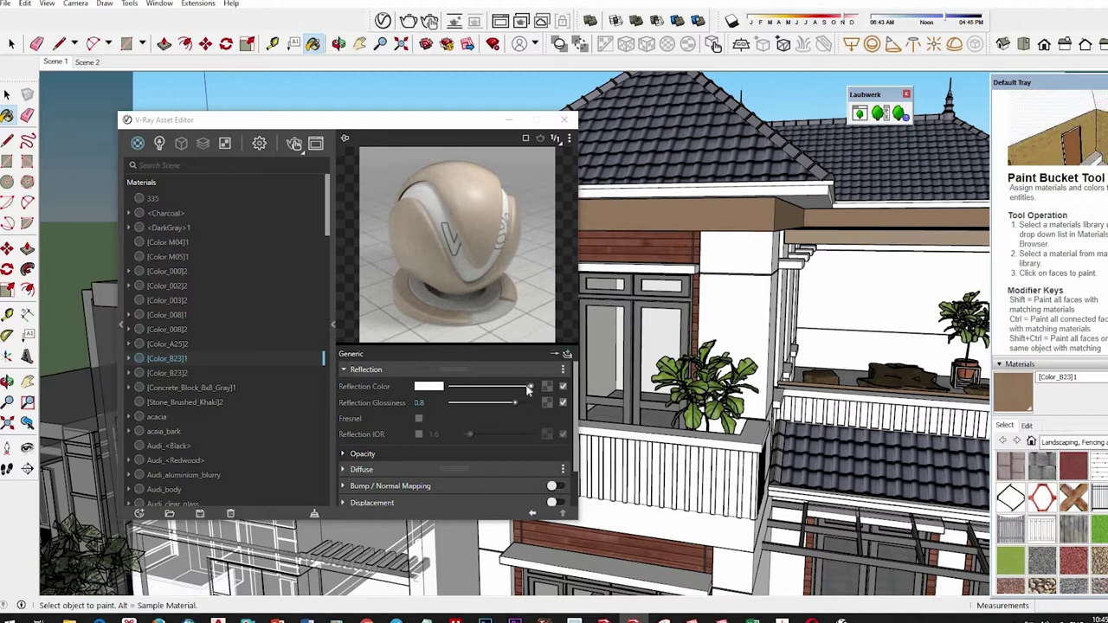
drag(530, 388, 520, 403)
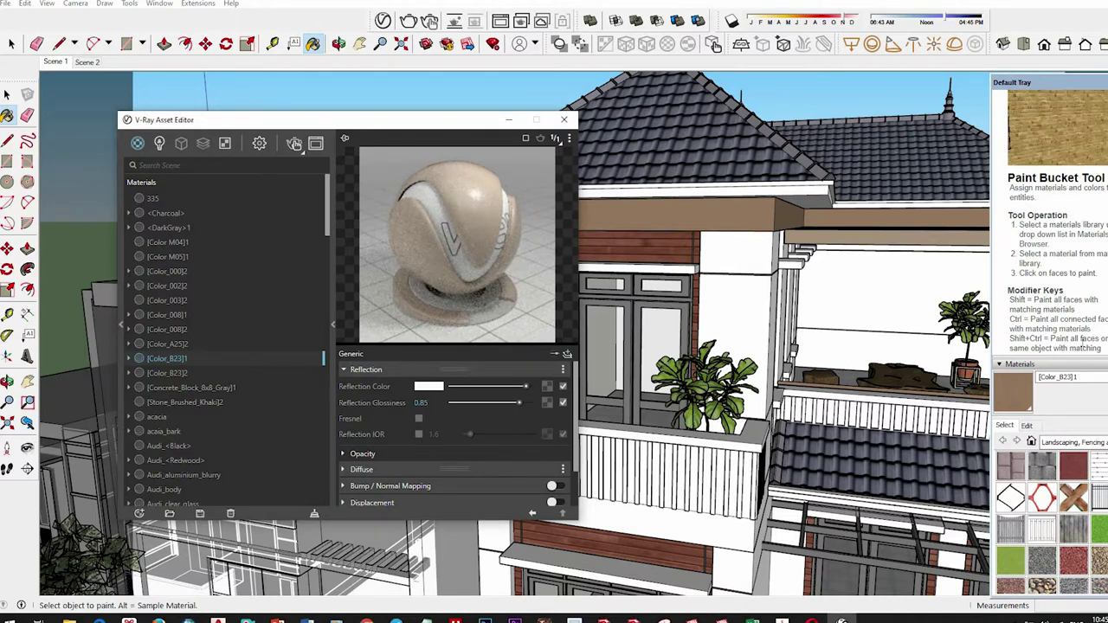
- Return to the Scene 1 camera view and close the V-Ray Asset Editor
mouse_move(805, 299)
middle_down()
mouse_move(832, 302)
mouse_move(735, 319)
mouse_move(786, 417)
mouse_move(322, 216)
middle_up()
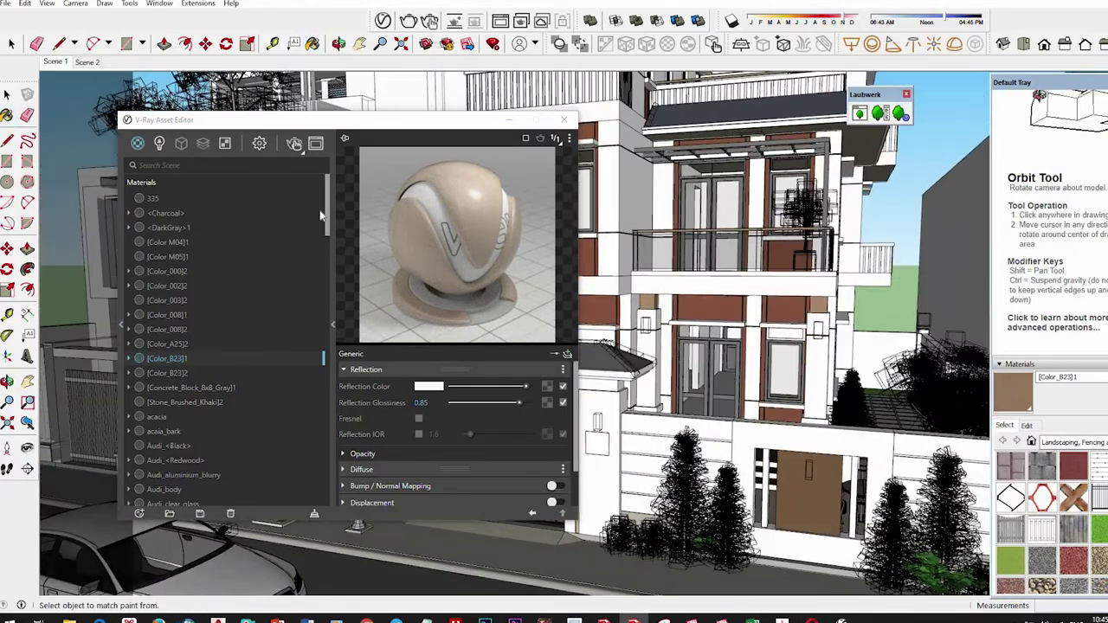
click(54, 61)
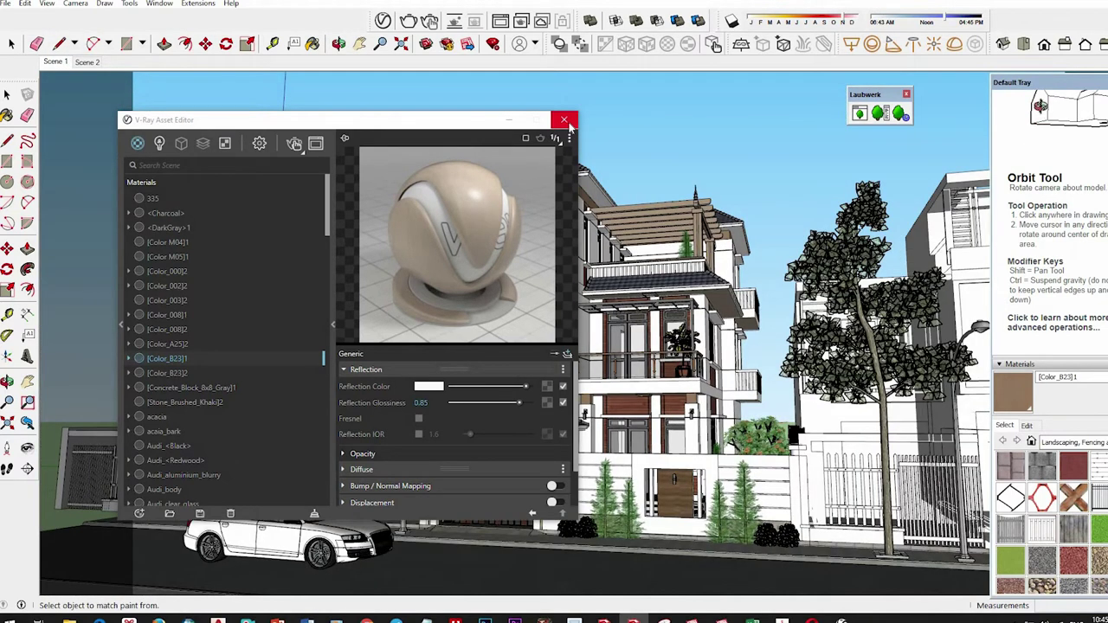
click(565, 121)
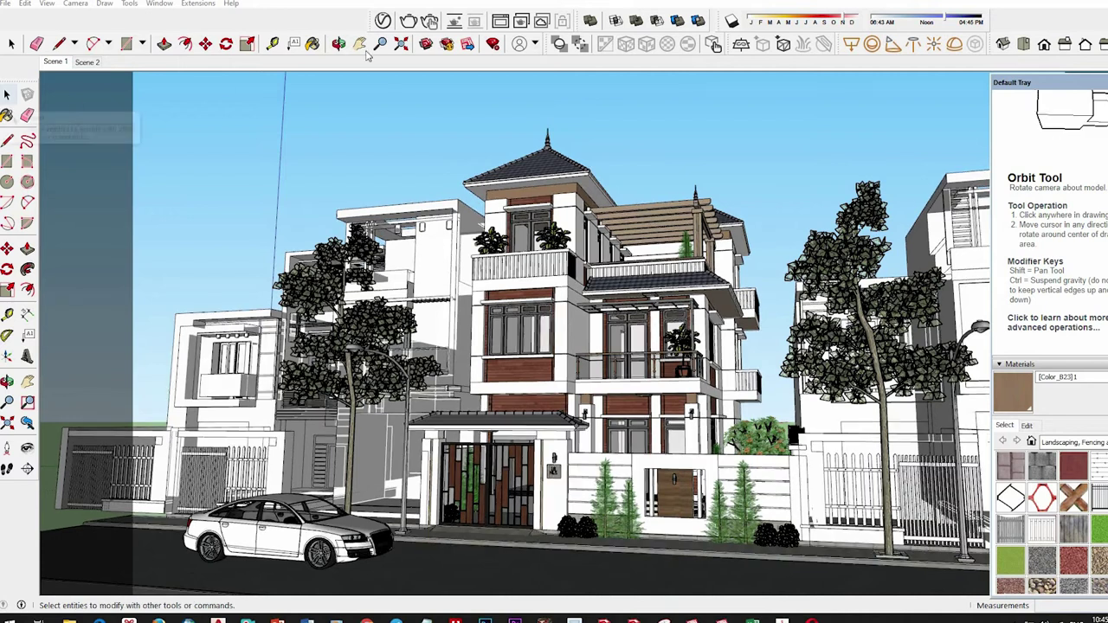
- Render the villa's front view with V-Ray and zoom in on the upper parapet
key(space)
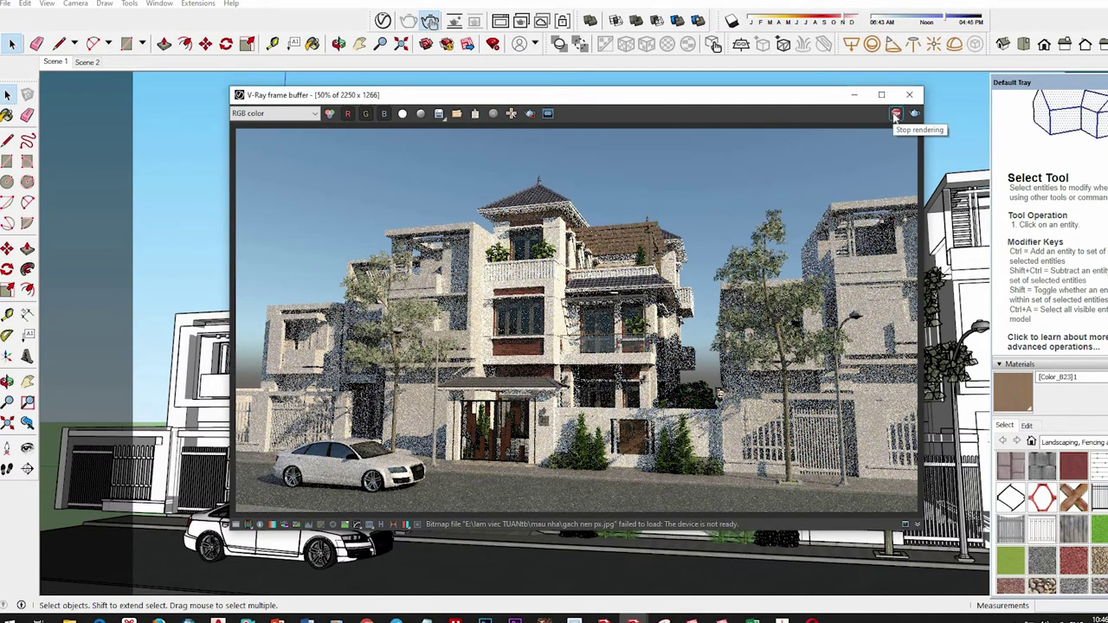
scroll(586, 333, up, 2)
scroll(598, 303, up, 2)
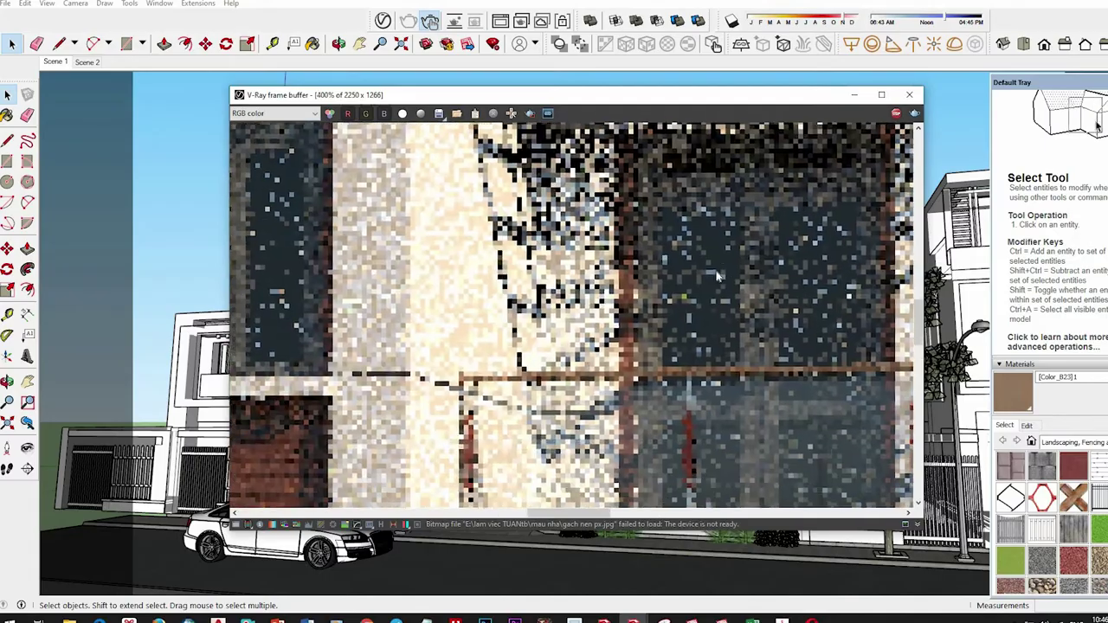
scroll(606, 285, down, 2)
mouse_move(745, 260)
middle_down()
mouse_move(762, 362)
mouse_move(710, 329)
middle_up()
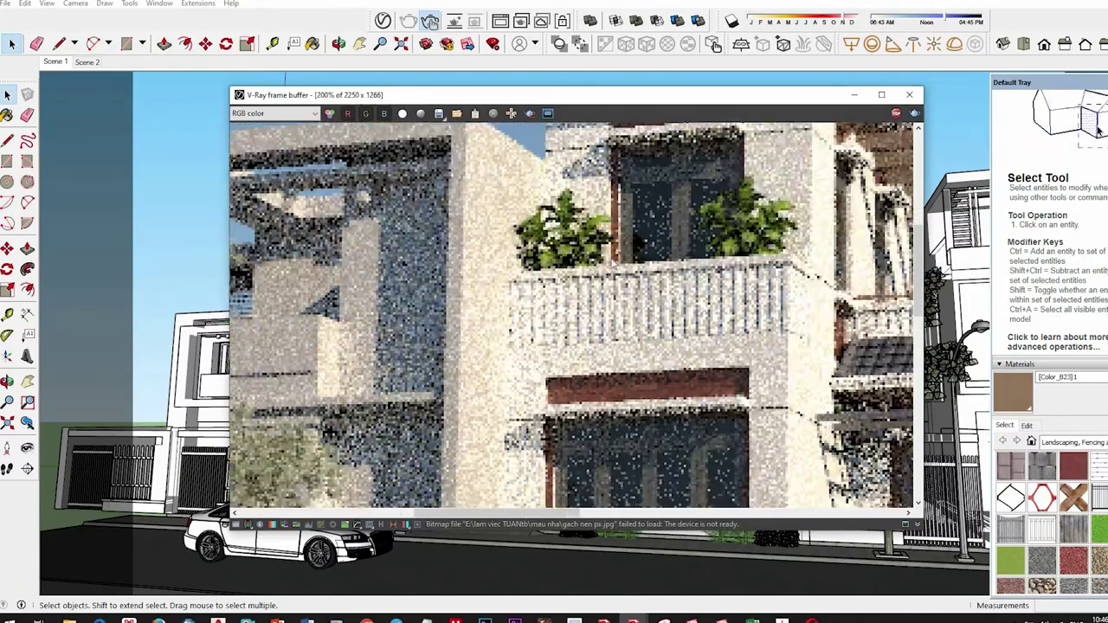
- Inspect the grainy render around the upper balcony, then close the render window
scroll(665, 368, down, 1)
scroll(665, 368, up, 1)
scroll(665, 368, down, 1)
middle_drag(665, 369, 641, 347)
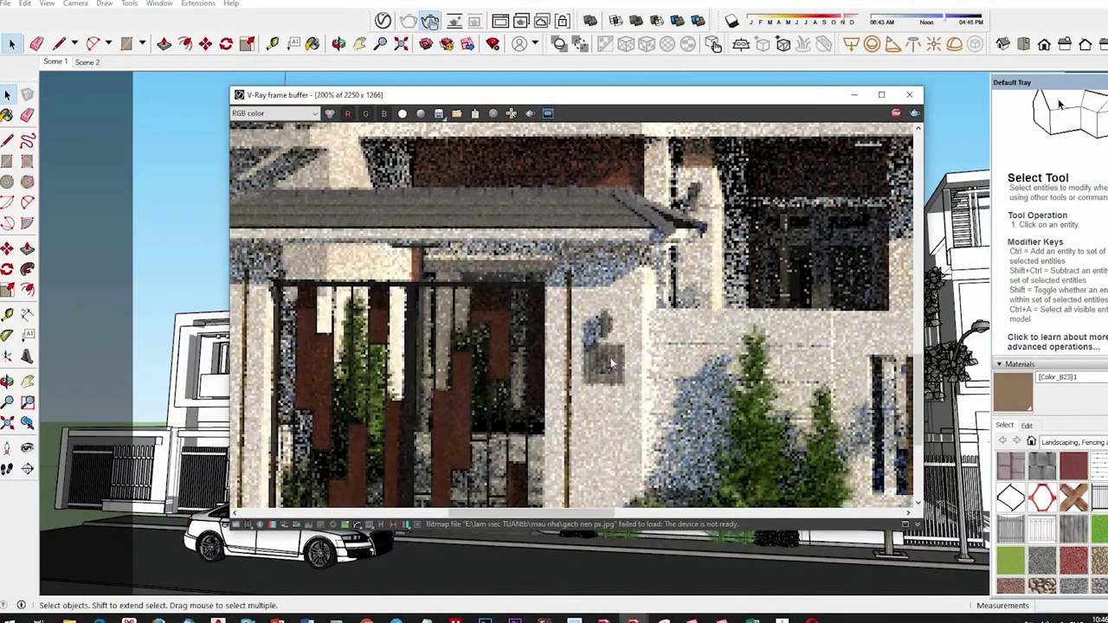
scroll(640, 346, down, 1)
scroll(612, 377, up, 2)
scroll(612, 377, down, 1)
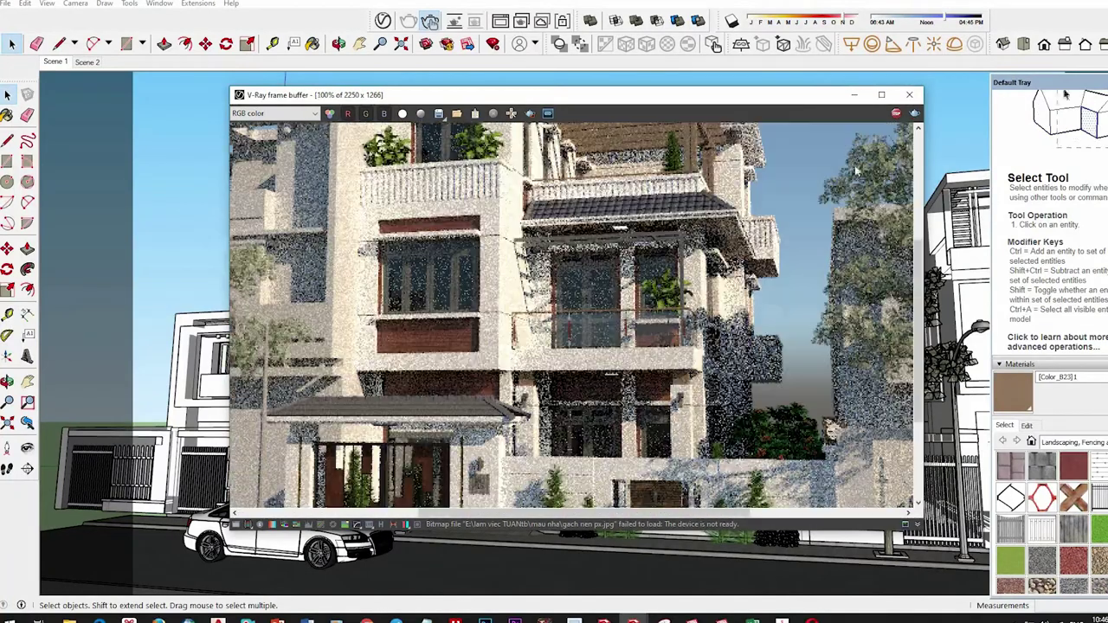
click(909, 95)
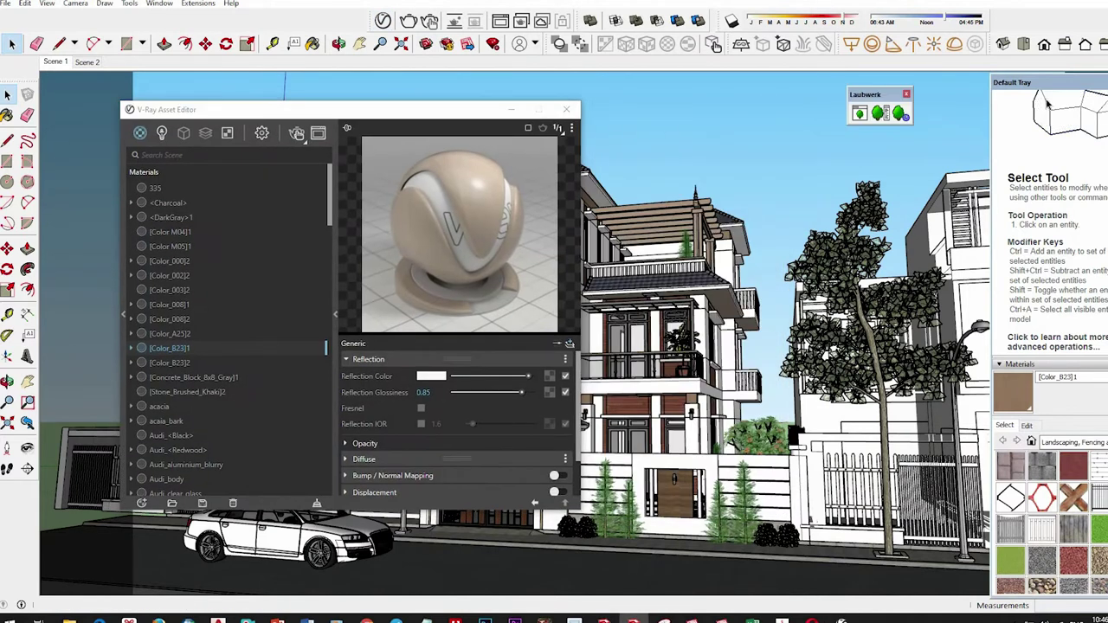
- Sample the Kiinh glass material and give it a refraction layer at IOR 1.6
click(1098, 390)
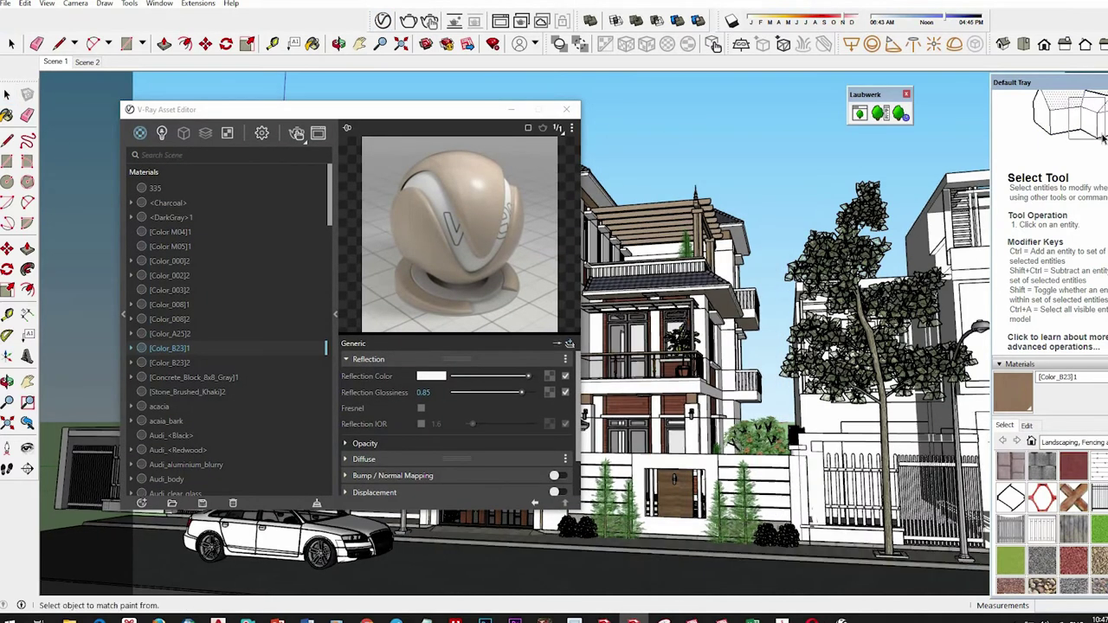
alt+click(639, 433)
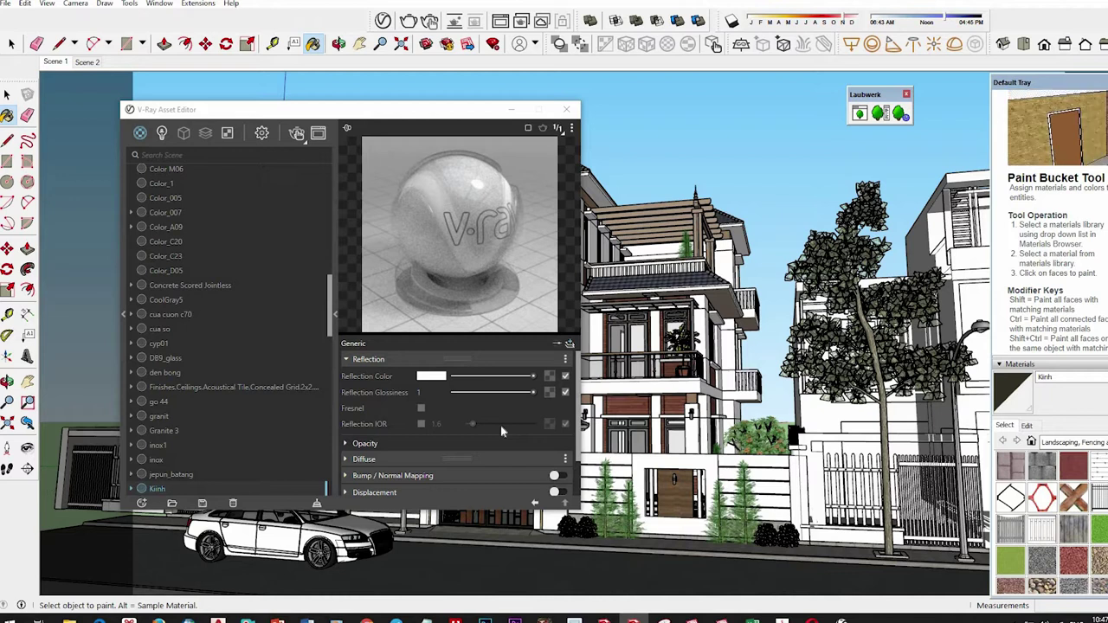
click(570, 344)
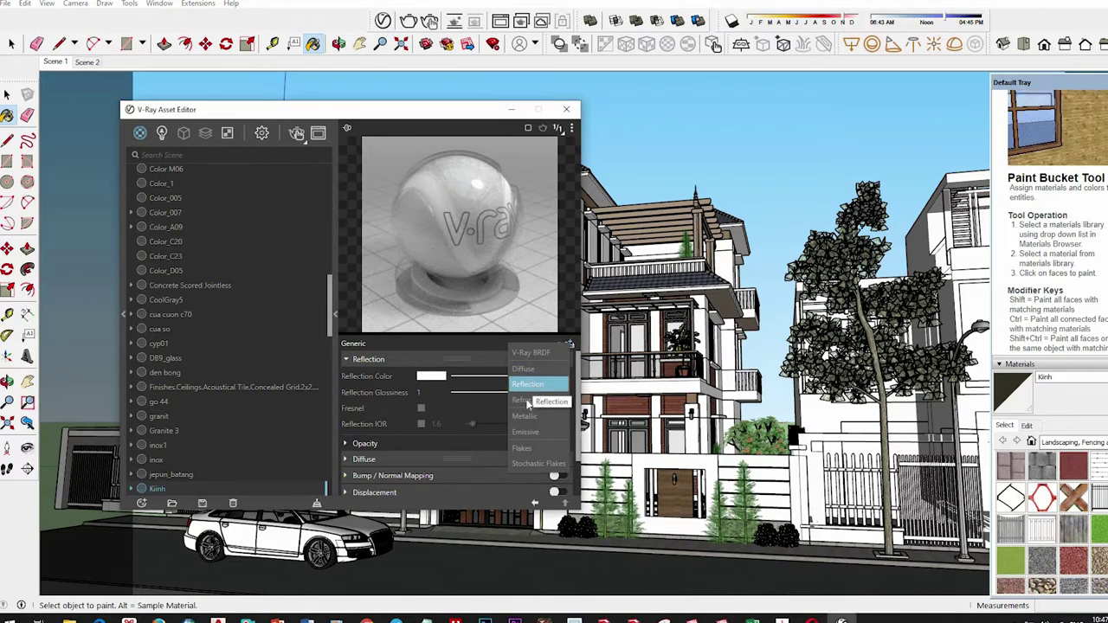
click(529, 401)
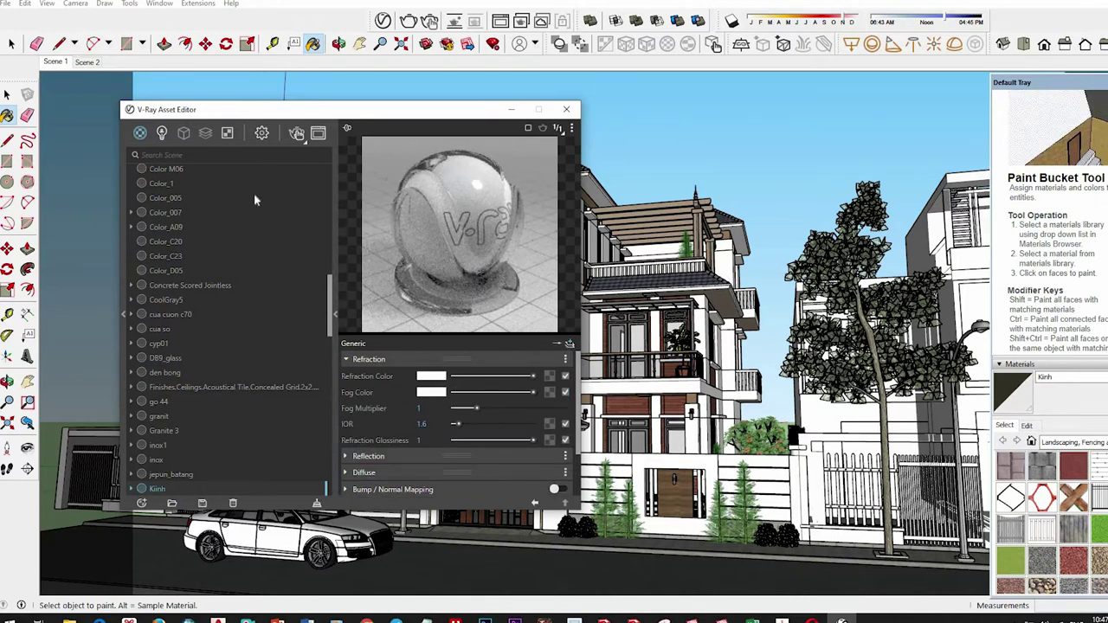
click(261, 132)
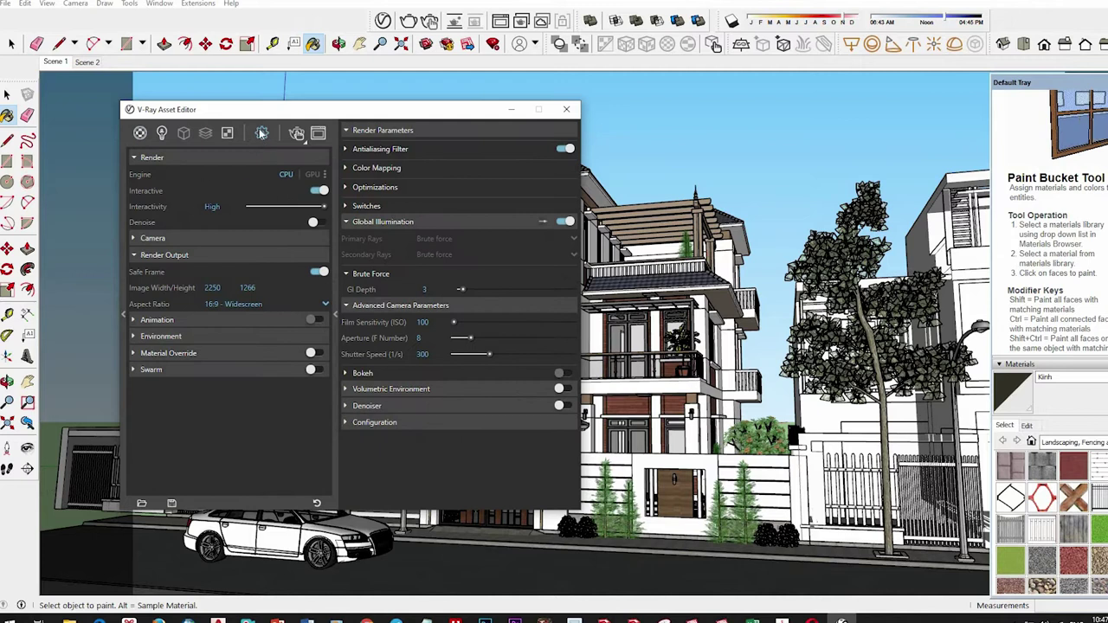
- Set the V-Ray camera exposure value to 13.48 EV
click(207, 239)
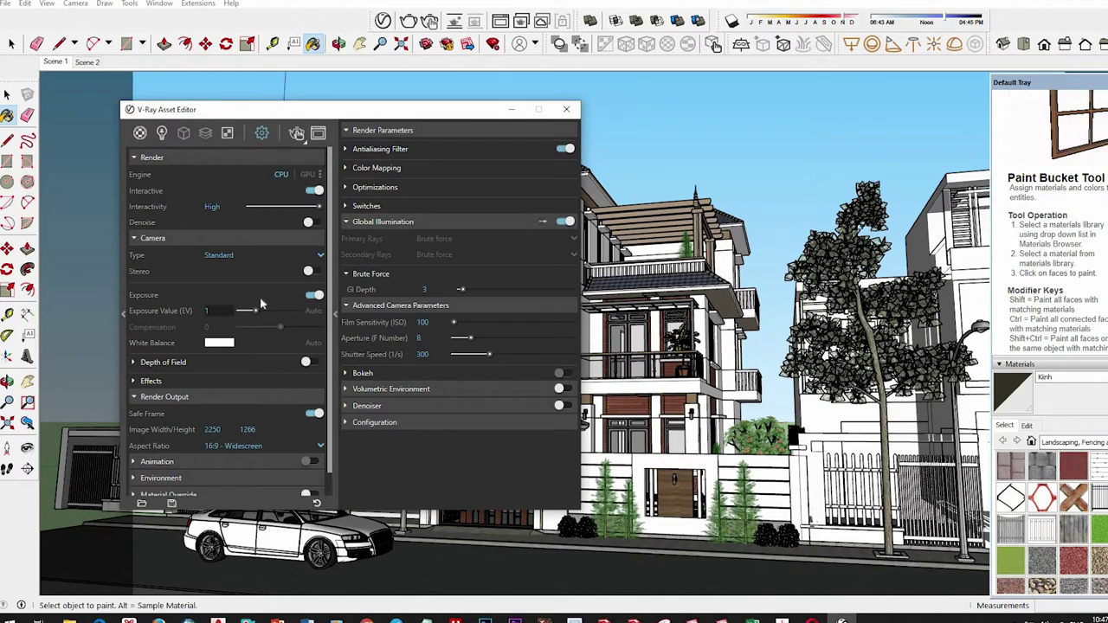
text(3.5)
key(Return)
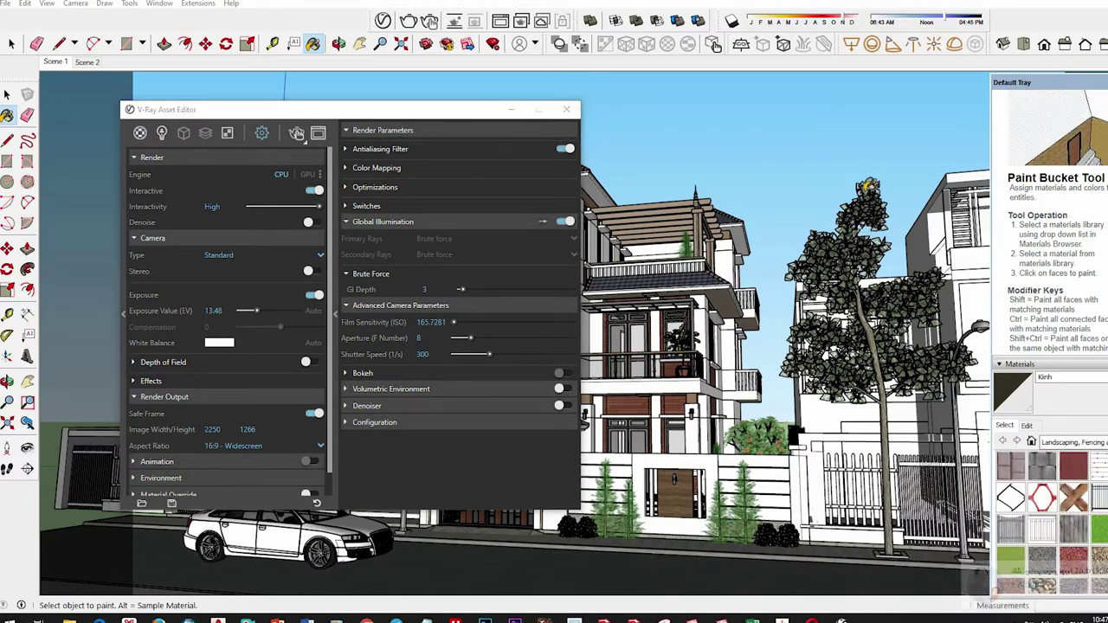
- Place a V-Ray dome light in the model near the road and select it
click(935, 43)
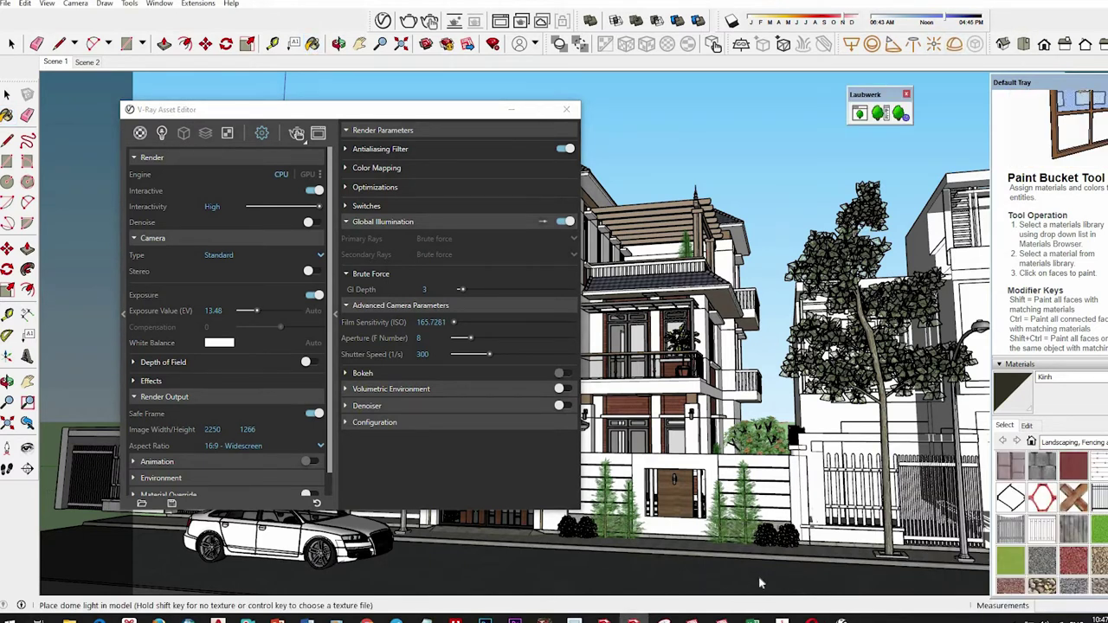
click(788, 583)
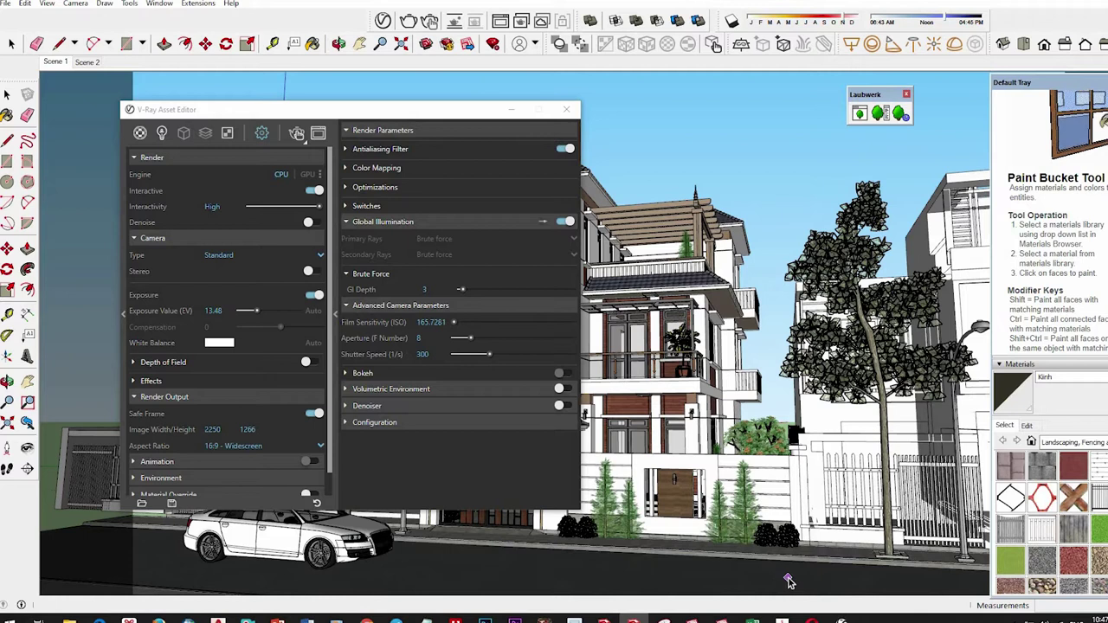
click(8, 94)
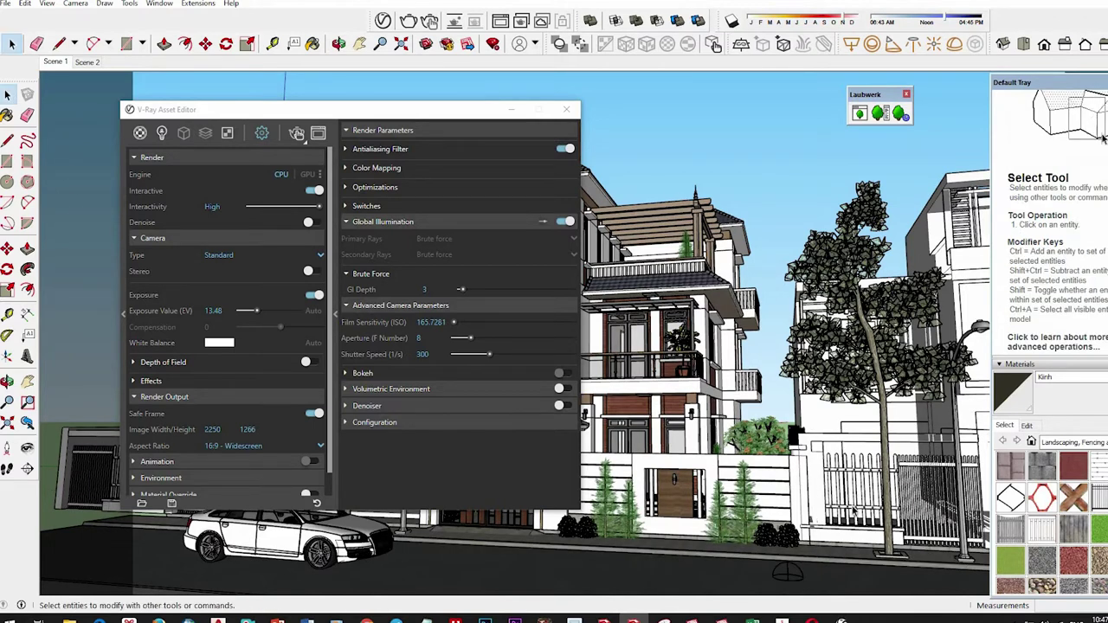
- Attach a Bitmap texture to the dome light's colour slot and start browsing drive D:
click(788, 572)
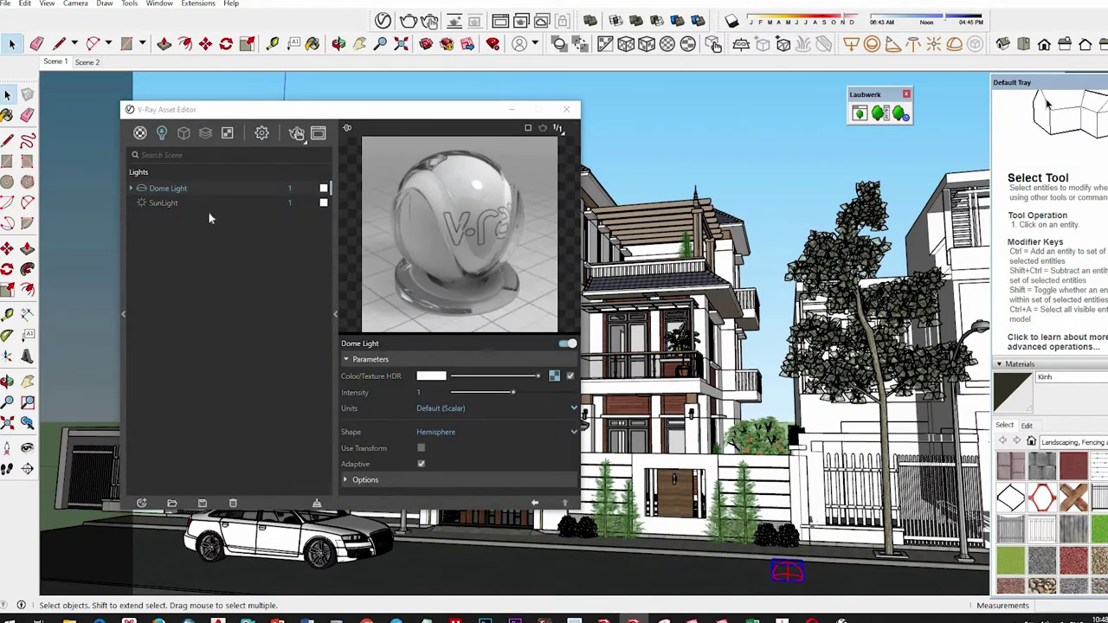
click(554, 376)
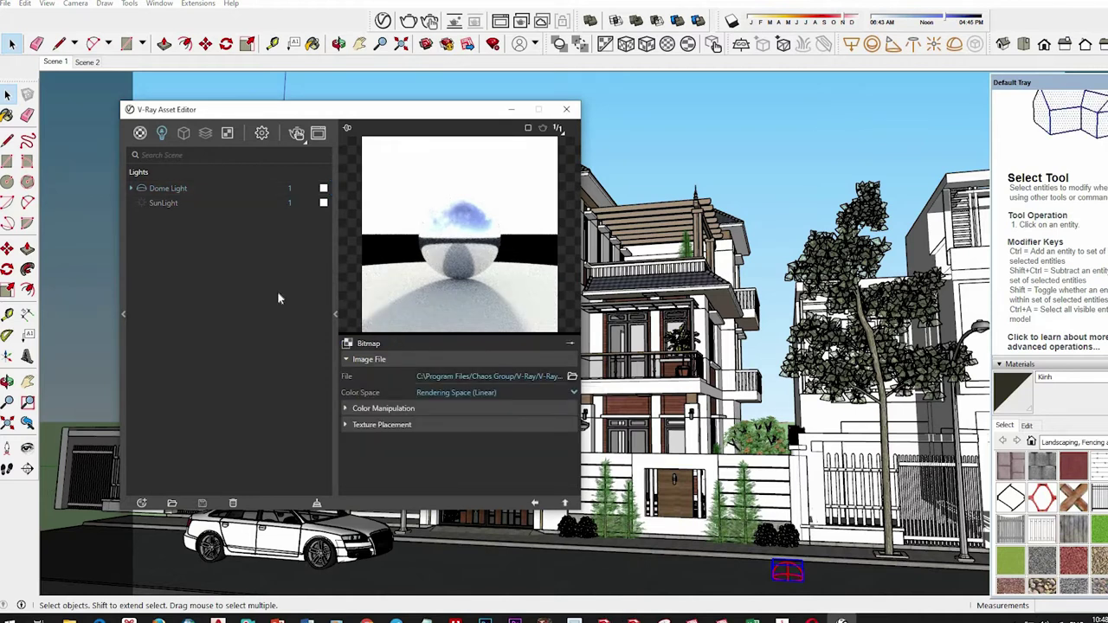
click(346, 343)
click(366, 142)
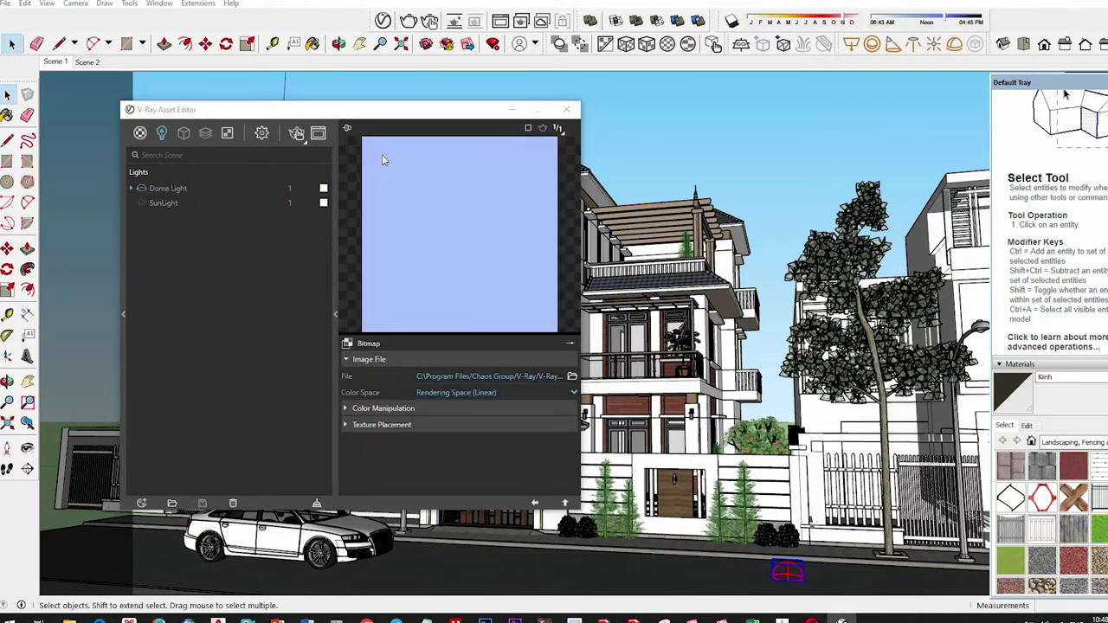
click(571, 376)
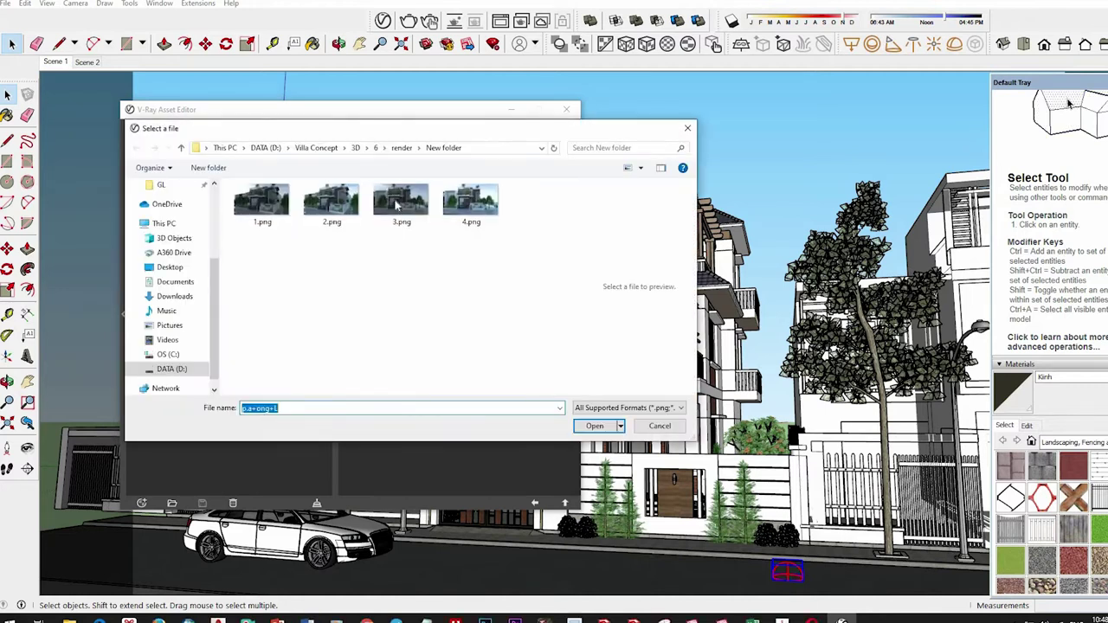
click(184, 372)
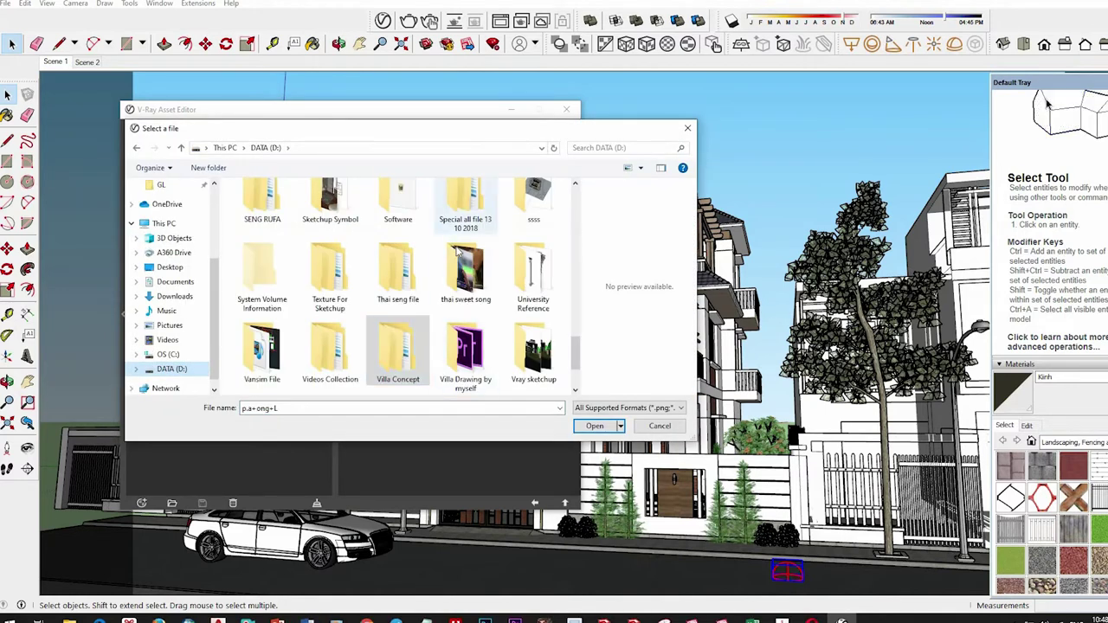
- Load the HDR sky image from the villa 1 Map\apply folder into the dome light
scroll(457, 256, up, 3)
scroll(458, 260, up, 3)
scroll(458, 264, up, 3)
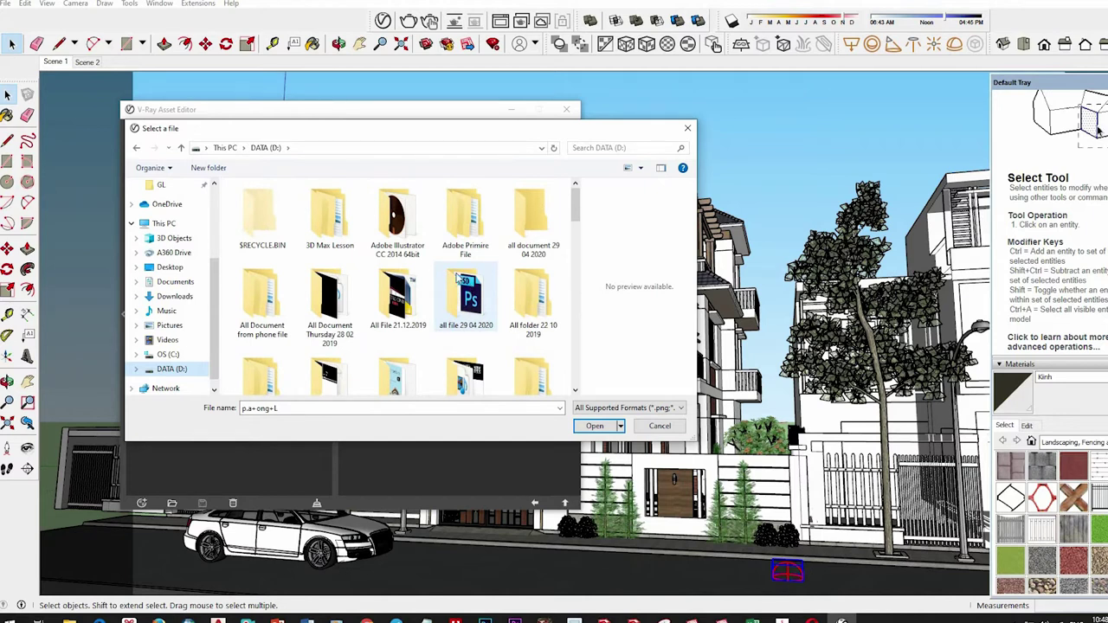
scroll(407, 333, down, 1)
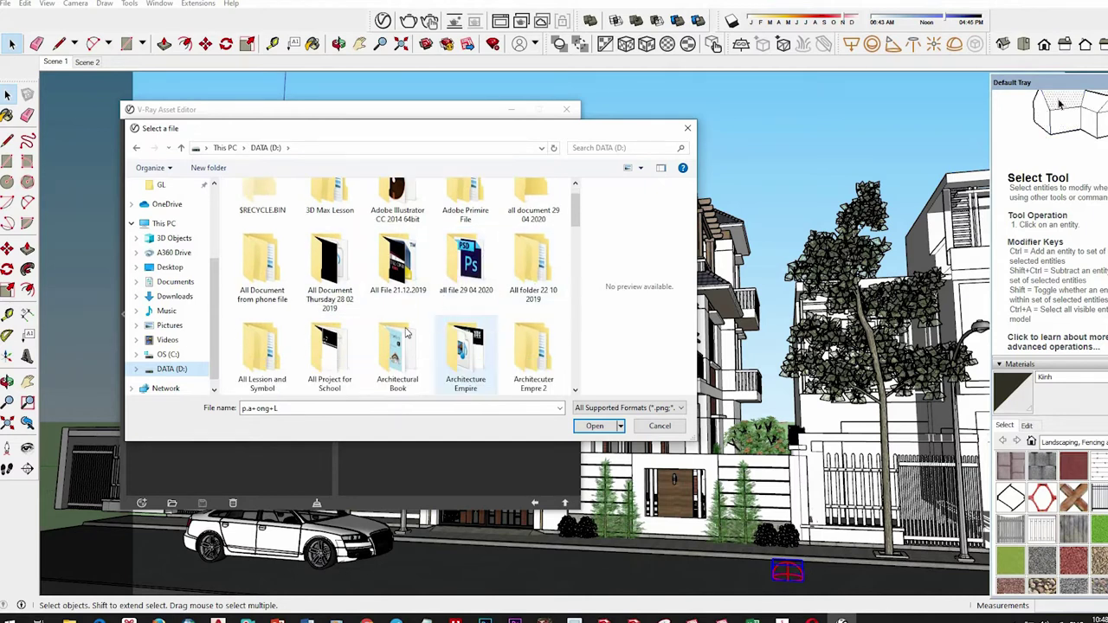
double_click(273, 347)
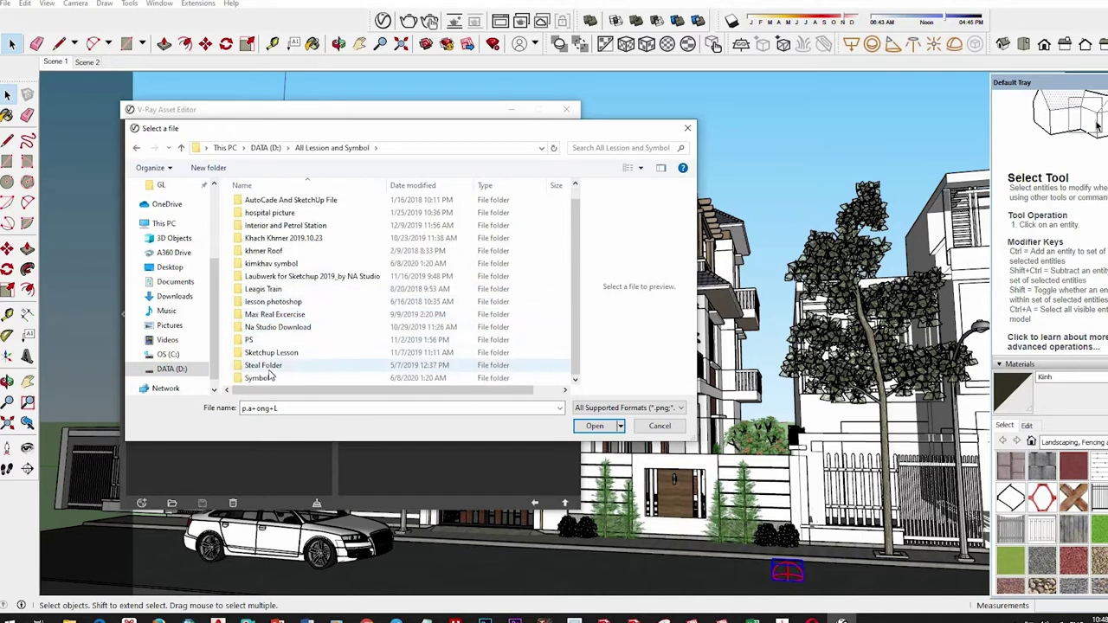
double_click(260, 352)
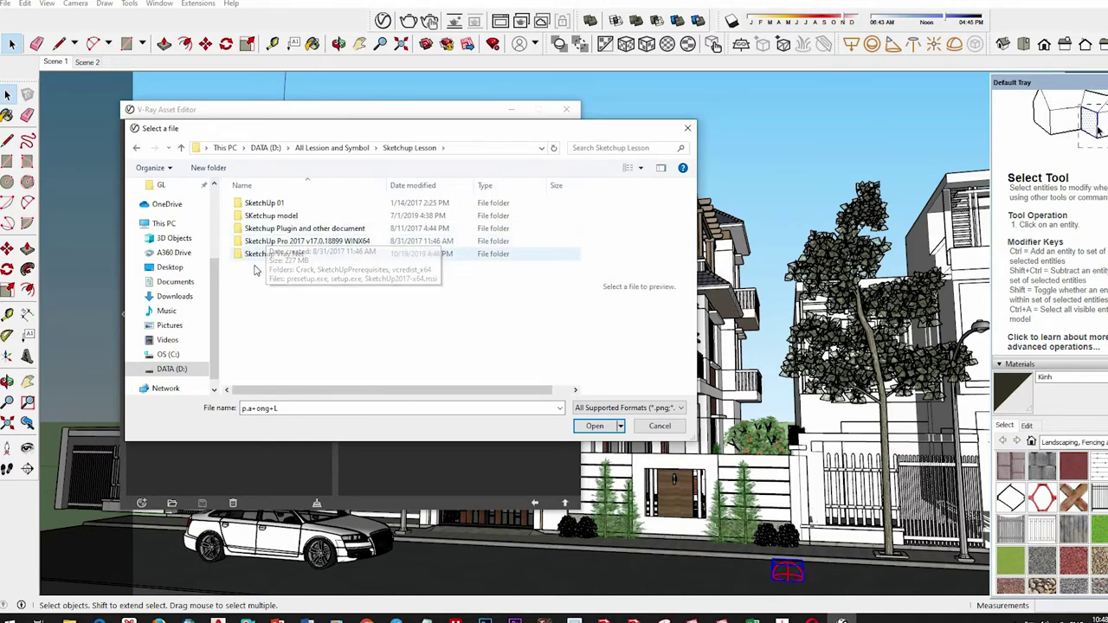
double_click(265, 254)
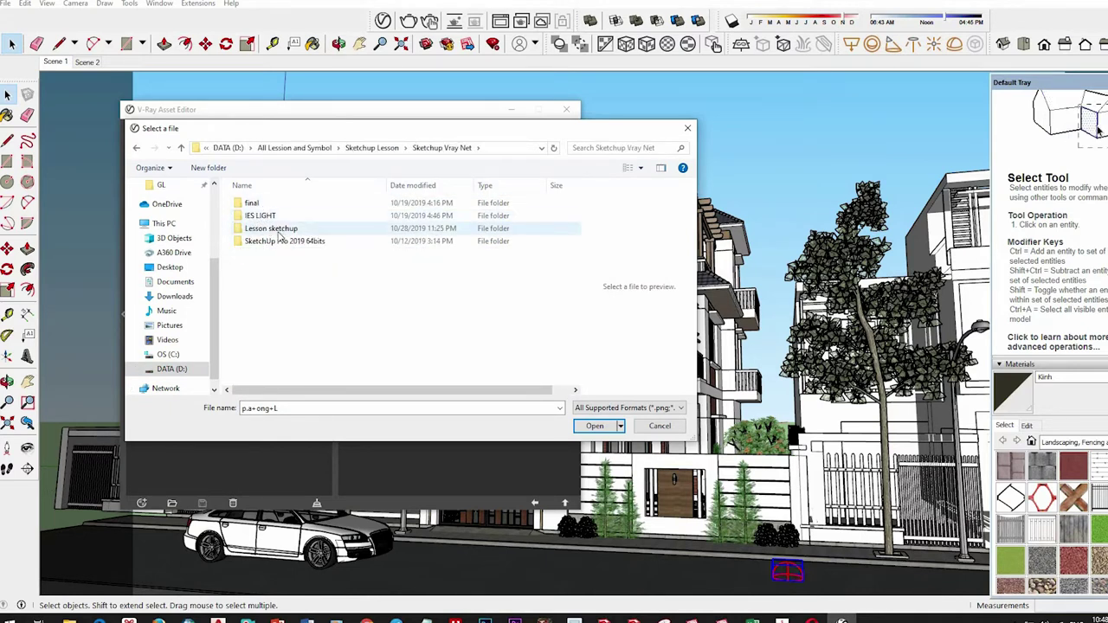
double_click(269, 229)
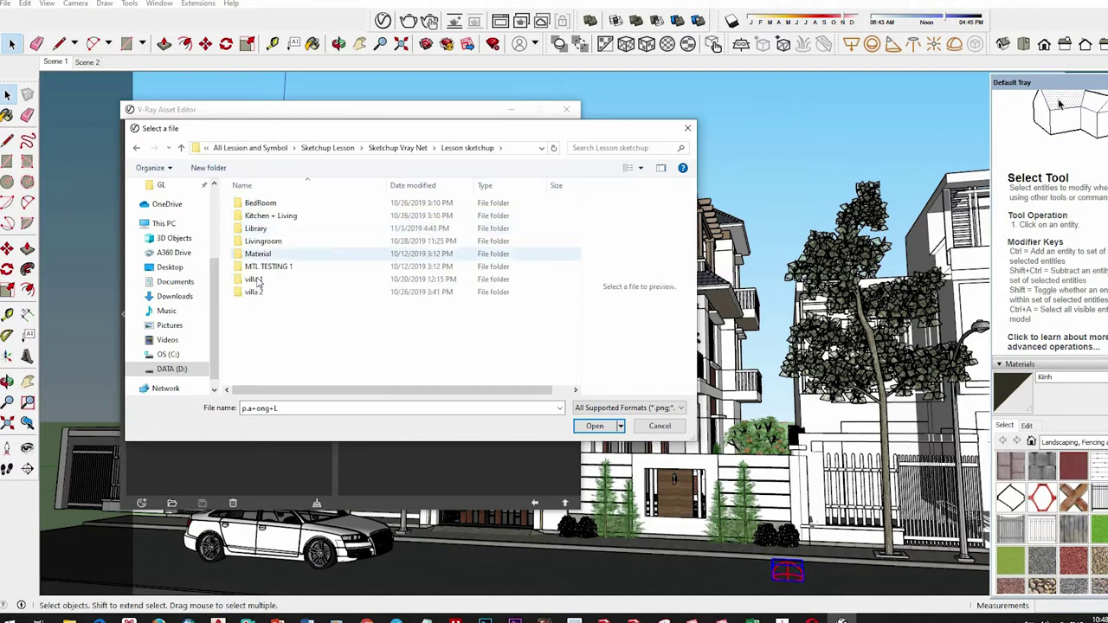
double_click(254, 279)
double_click(256, 202)
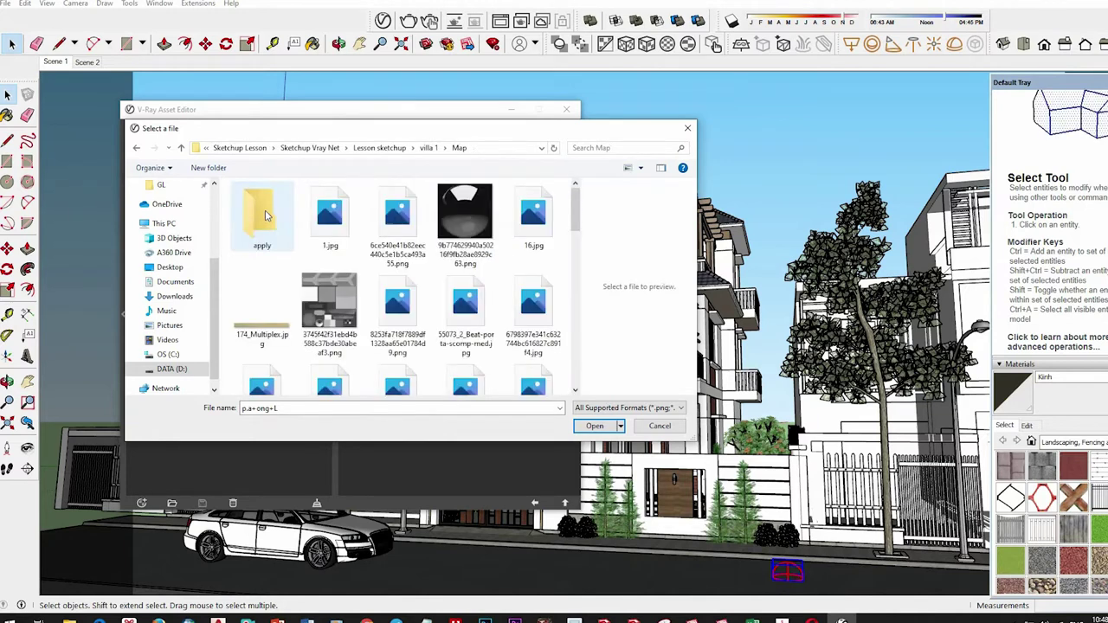
double_click(287, 229)
double_click(261, 299)
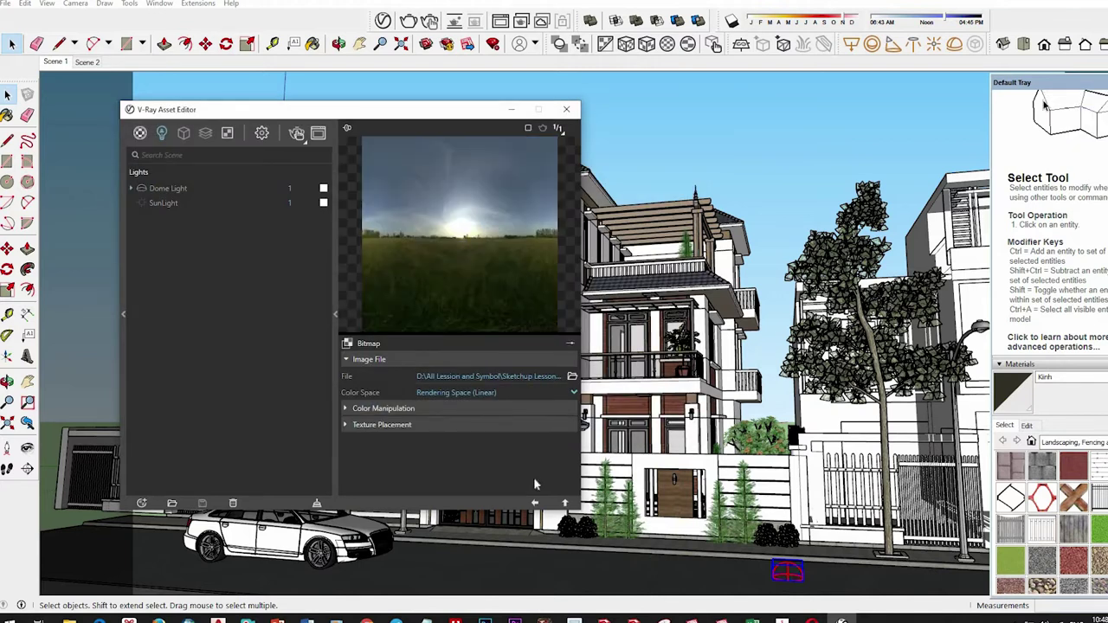
- Map the HDR image as Environment and set the dome light shape to Sphere
click(465, 425)
click(481, 443)
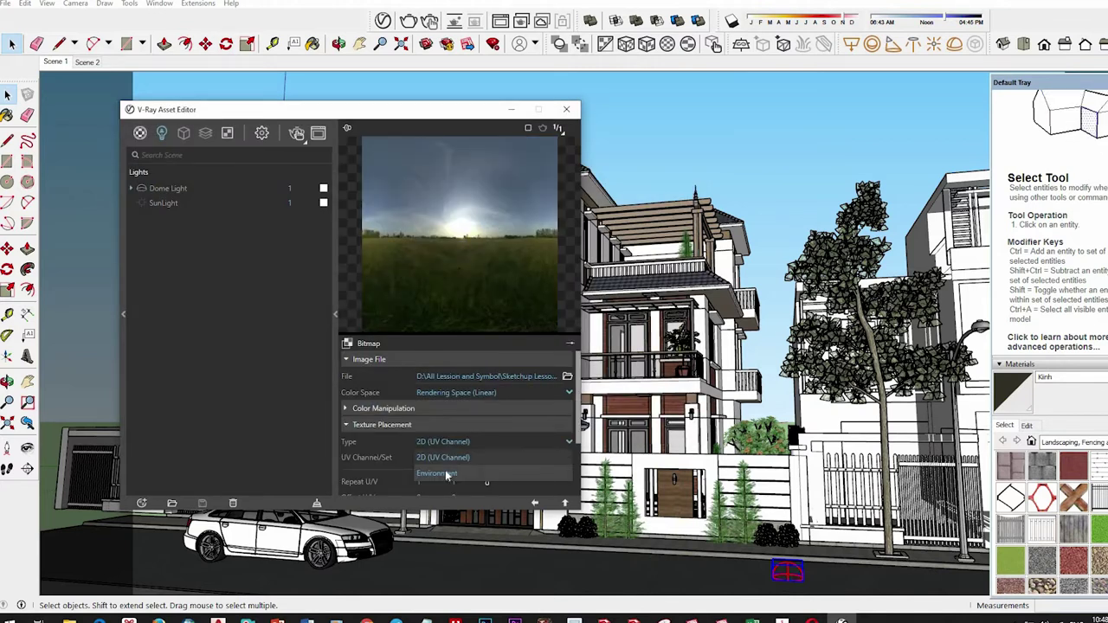
click(438, 474)
click(565, 504)
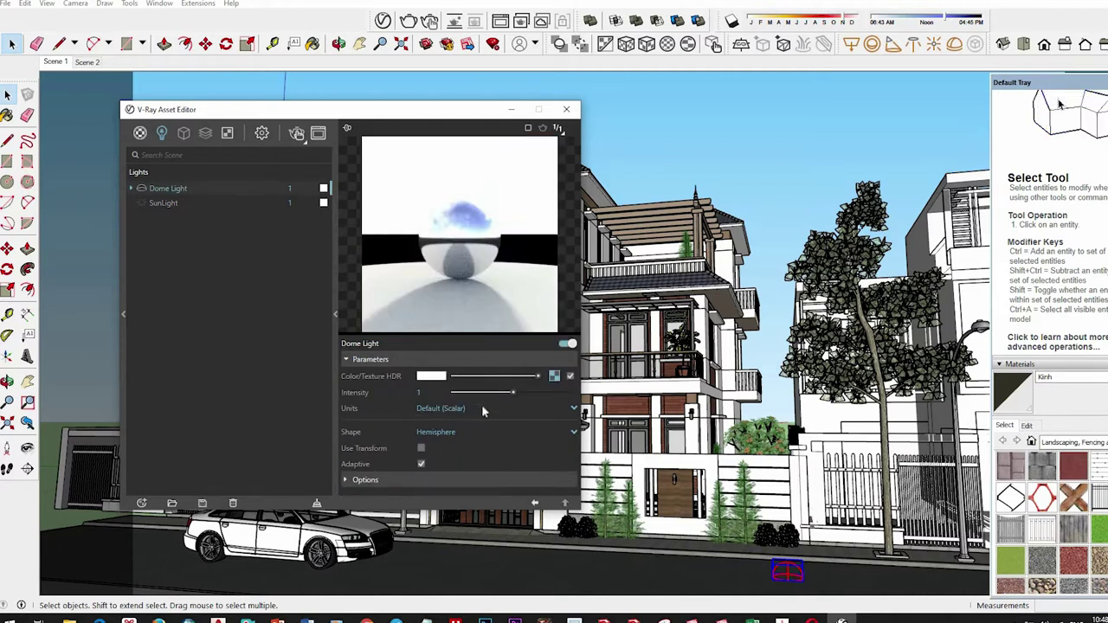
click(456, 433)
click(441, 459)
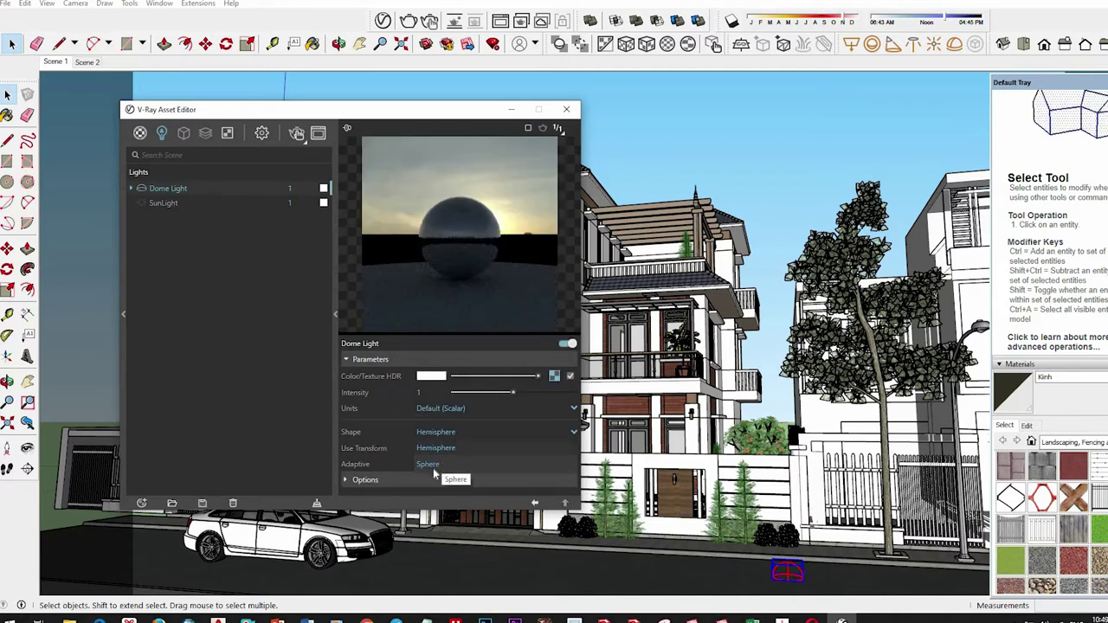
- Set the dome light intensity to 10 and close the V-Ray editor
double_click(422, 393)
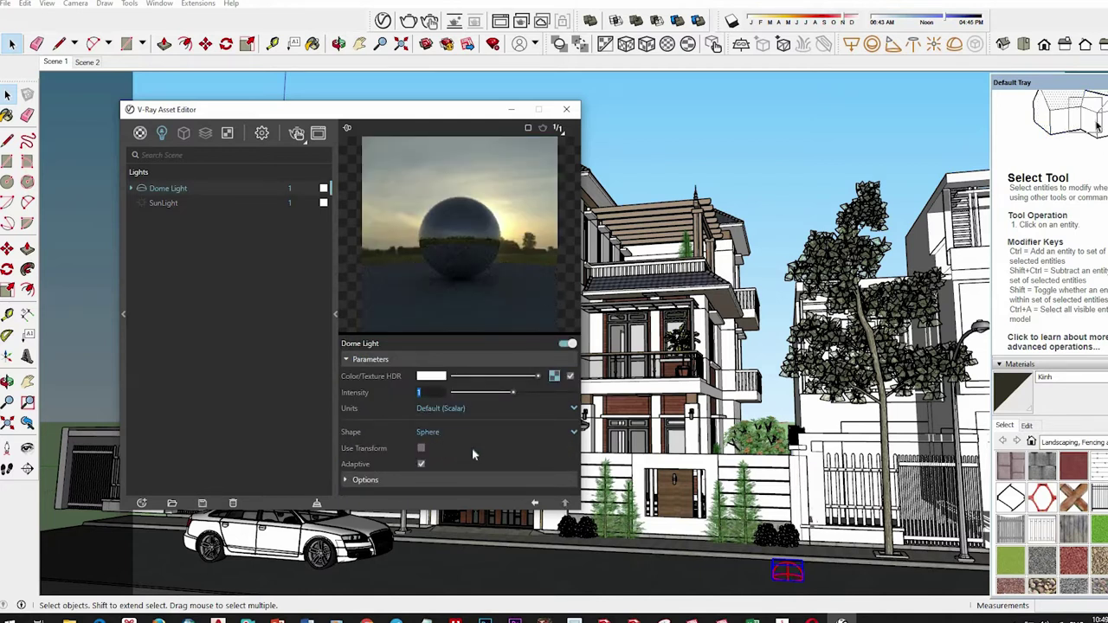
text(15)
key(Return)
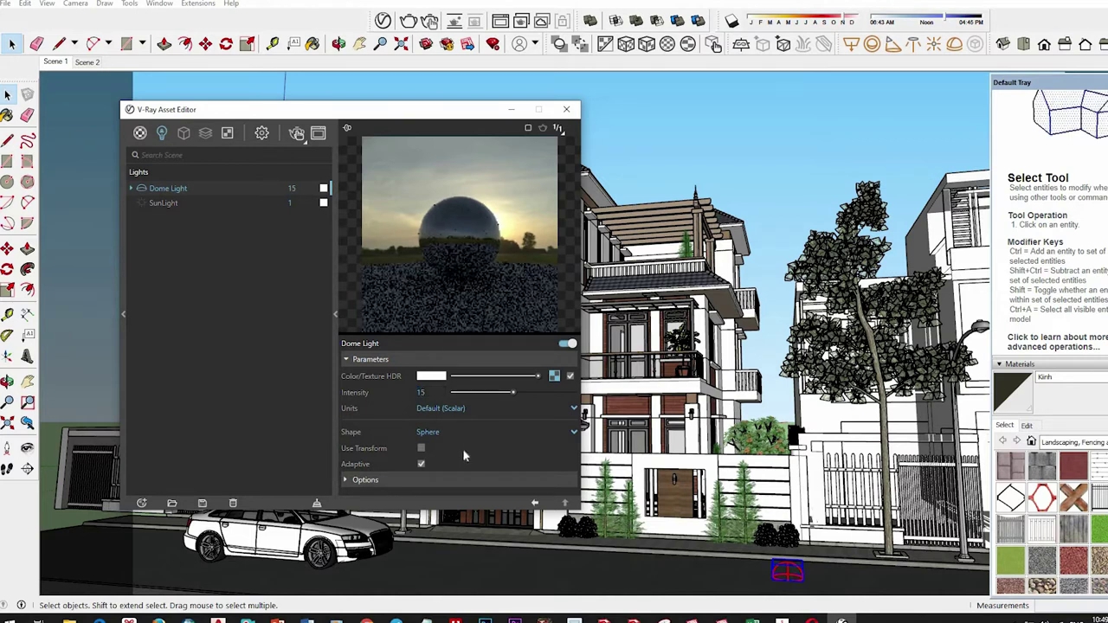
double_click(421, 392)
text(10)
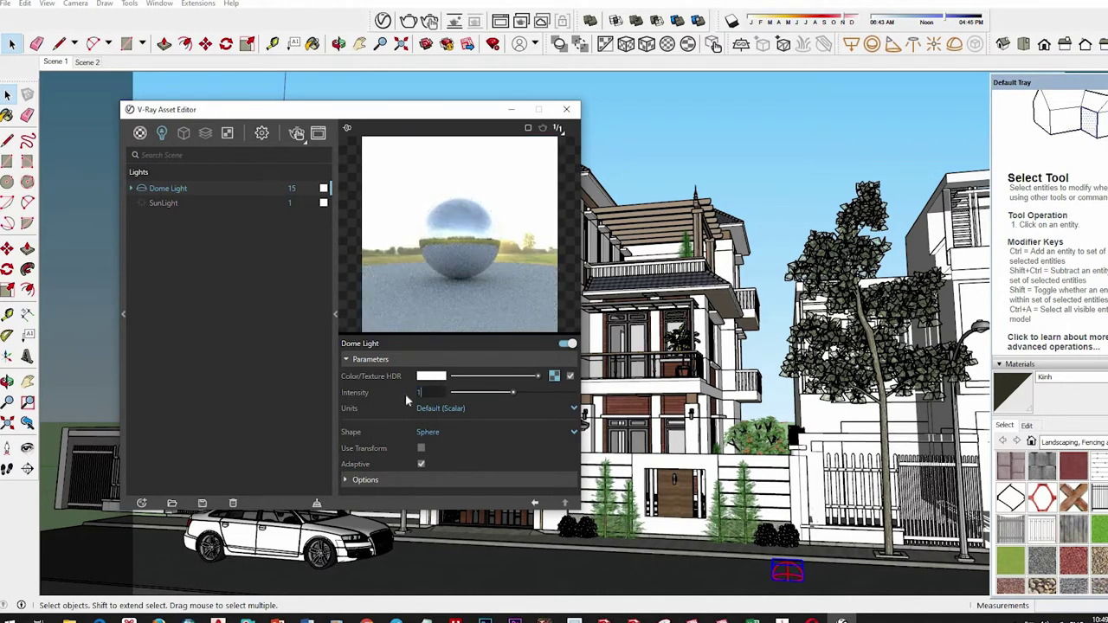
key(Return)
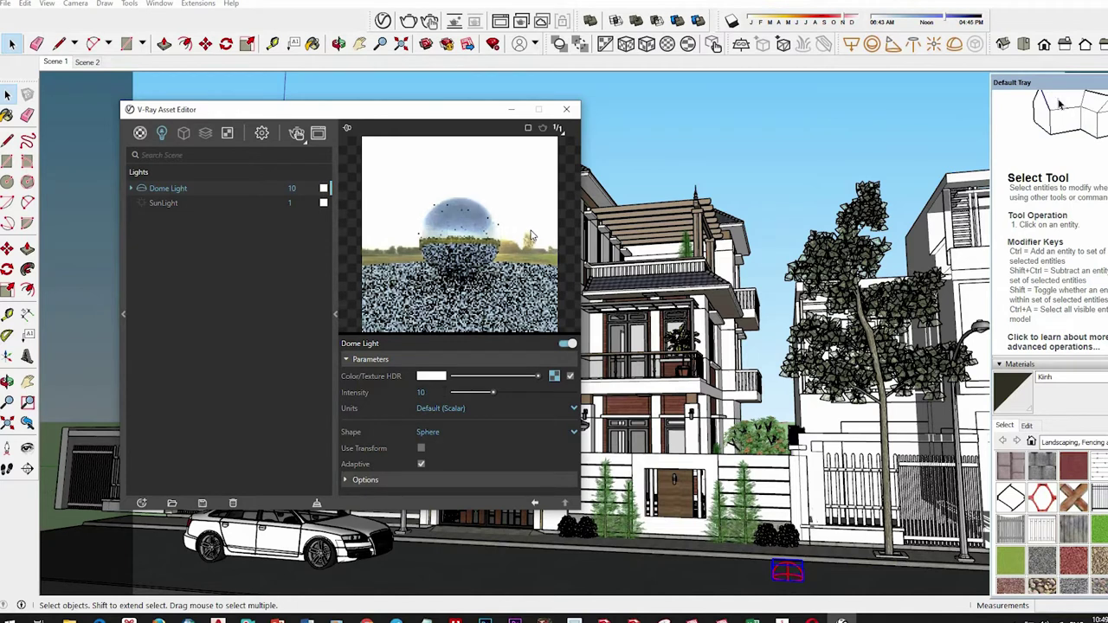
click(566, 109)
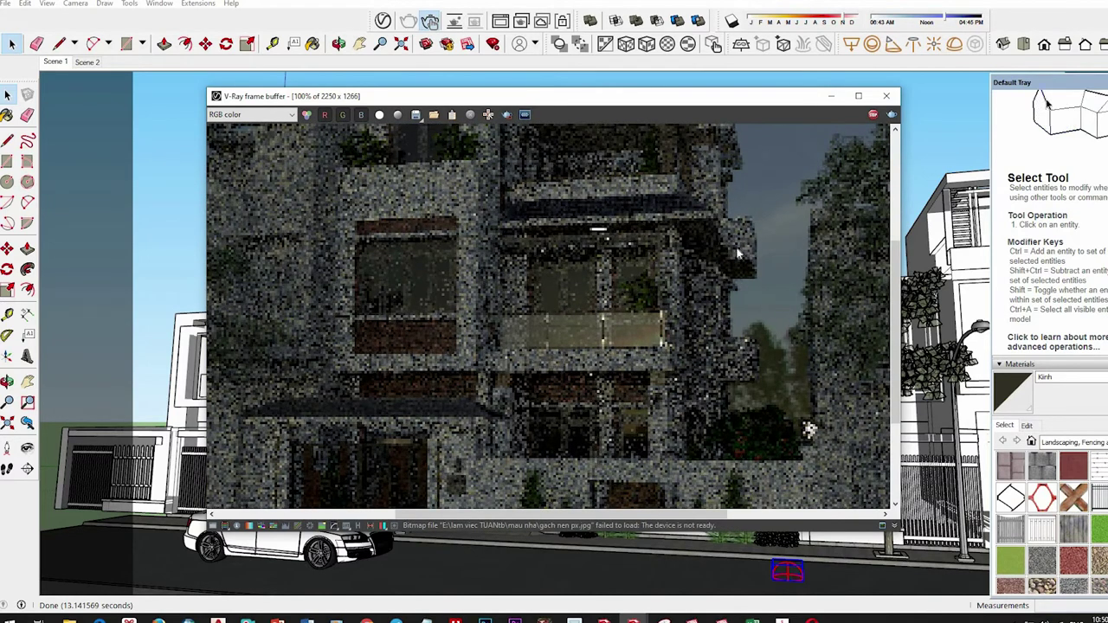
- Stop the grainy V-Ray test render and close the V-Ray Frame Buffer window
scroll(537, 342, down, 3)
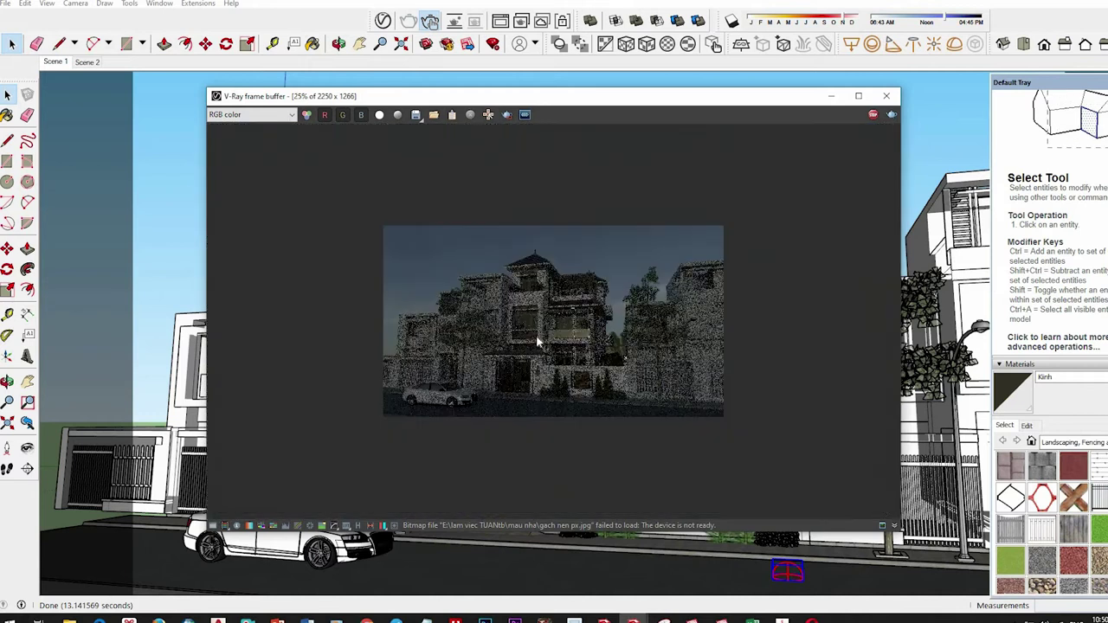
scroll(537, 342, up, 1)
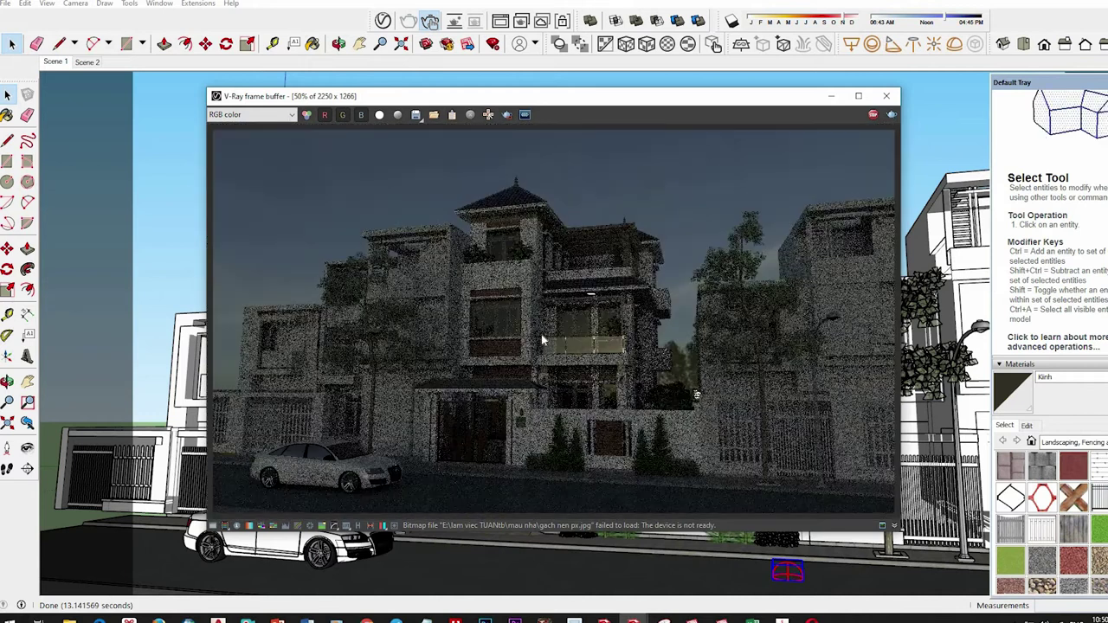
click(891, 114)
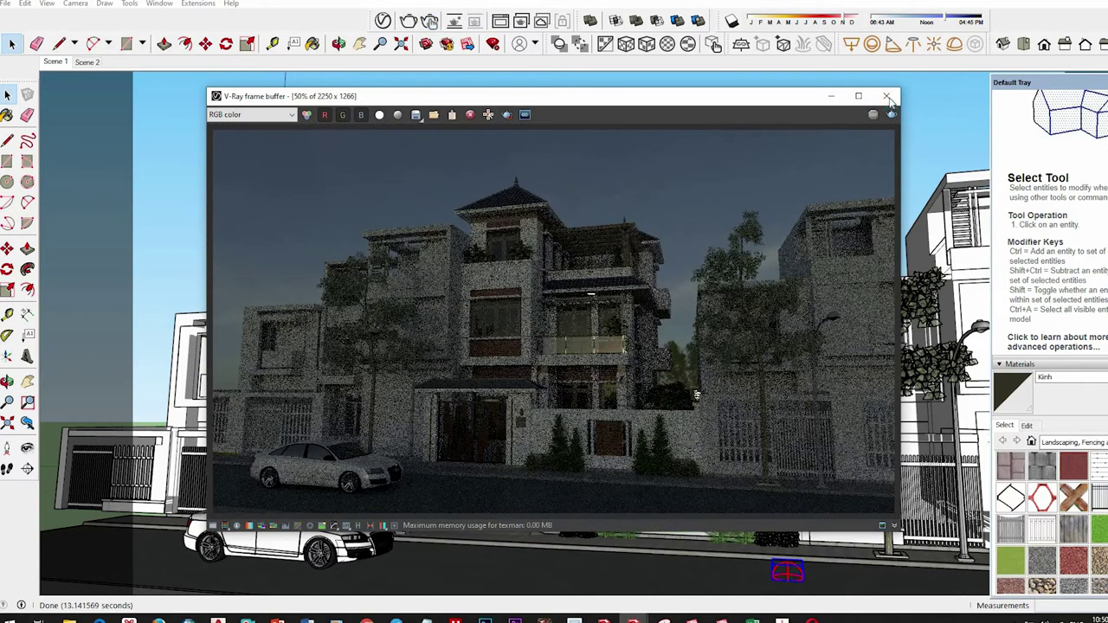
click(887, 95)
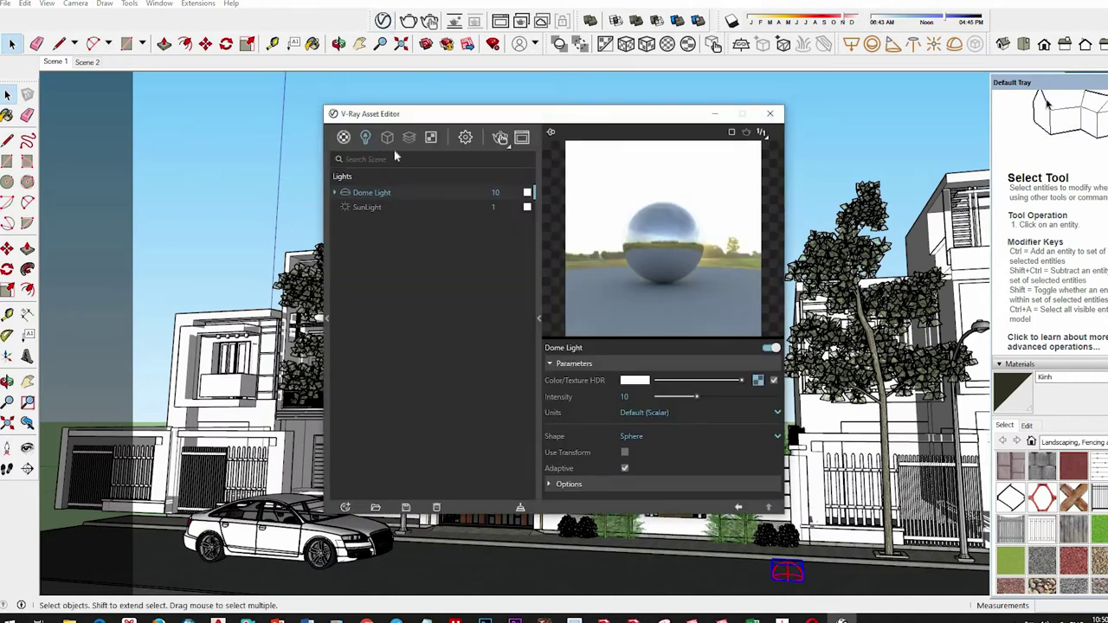
- Re-render the villa with V-Ray, then bring back the Asset Editor's Dome Light settings
click(501, 138)
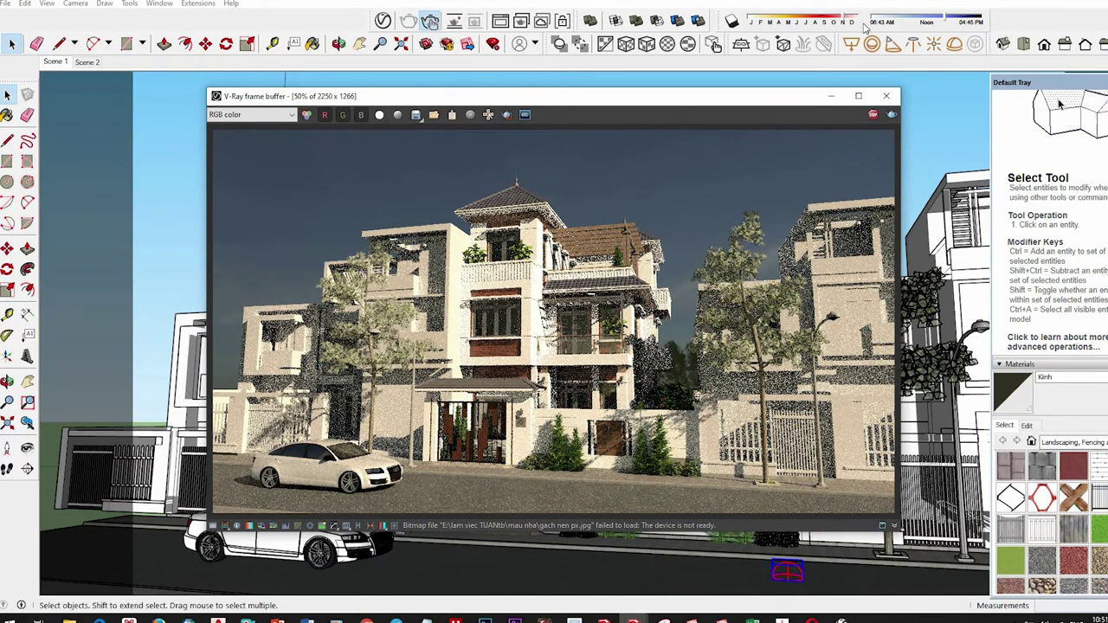
click(383, 19)
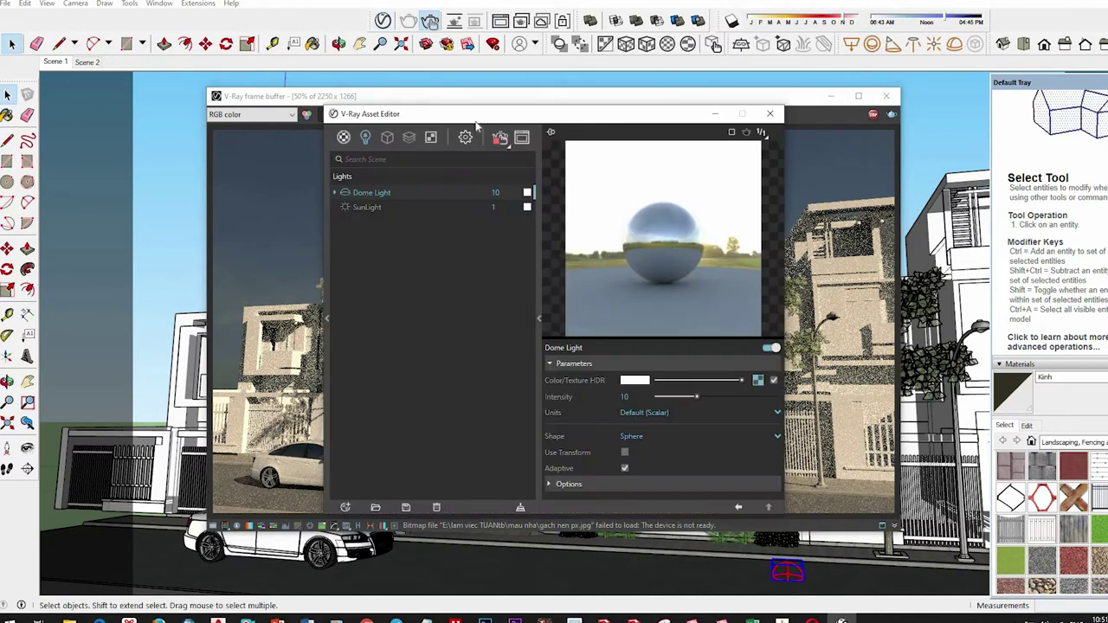
- Move the Asset Editor aside and set the Dome Light intensity to 5
drag(474, 123, 223, 129)
double_click(381, 403)
text(5)
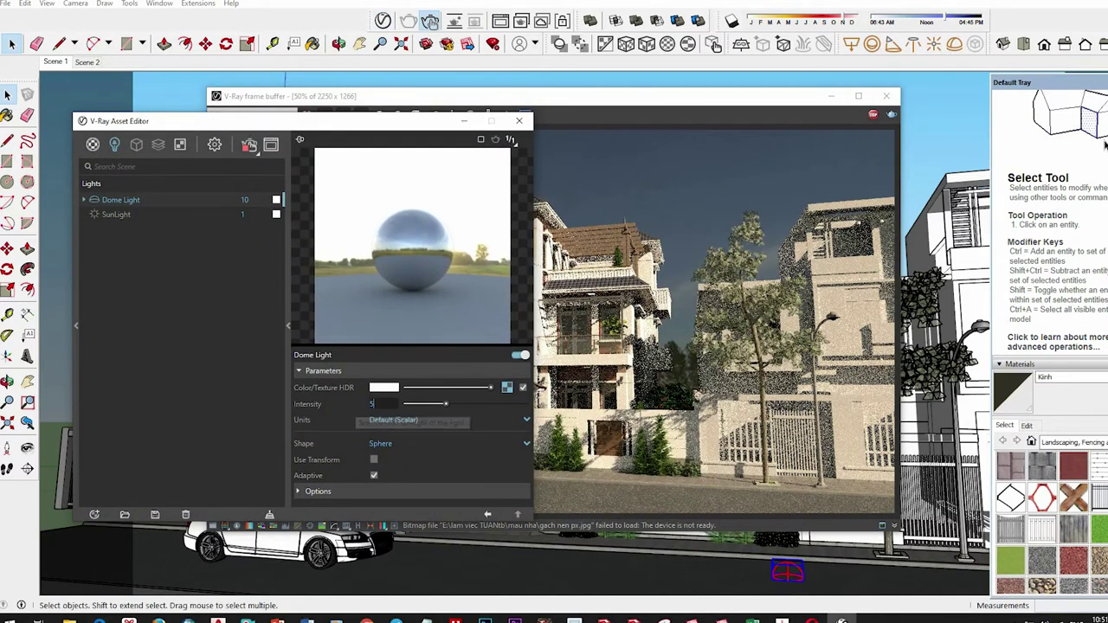
key(Return)
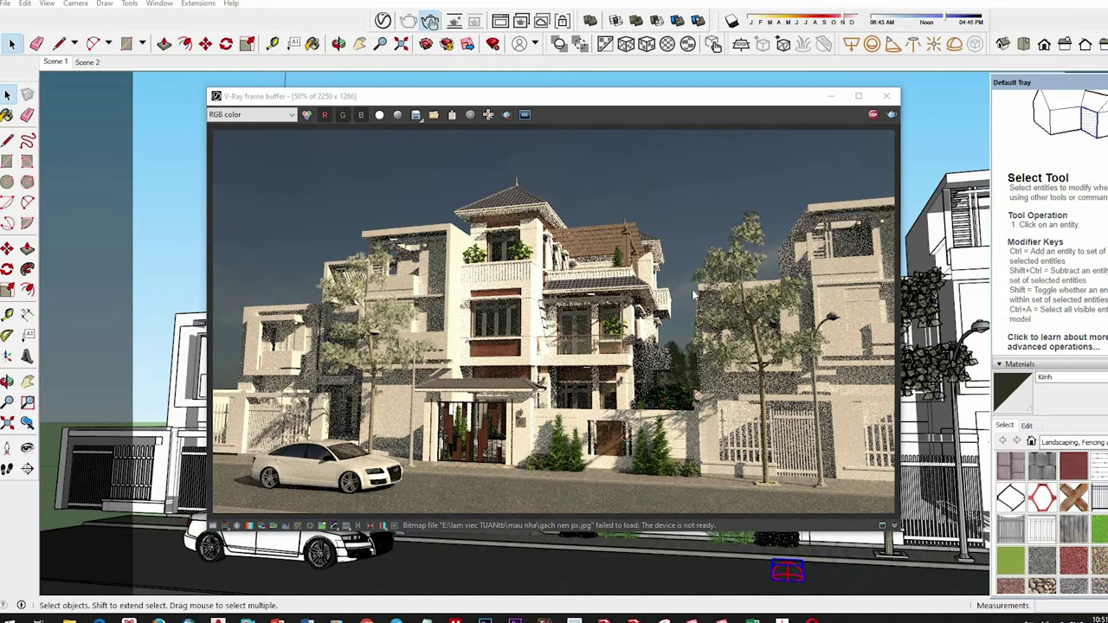
- Close the new render's window, stop the running render, and reopen the V-Ray Asset Editor
scroll(592, 347, down, 1)
scroll(536, 338, up, 1)
scroll(550, 355, up, 2)
scroll(588, 371, down, 1)
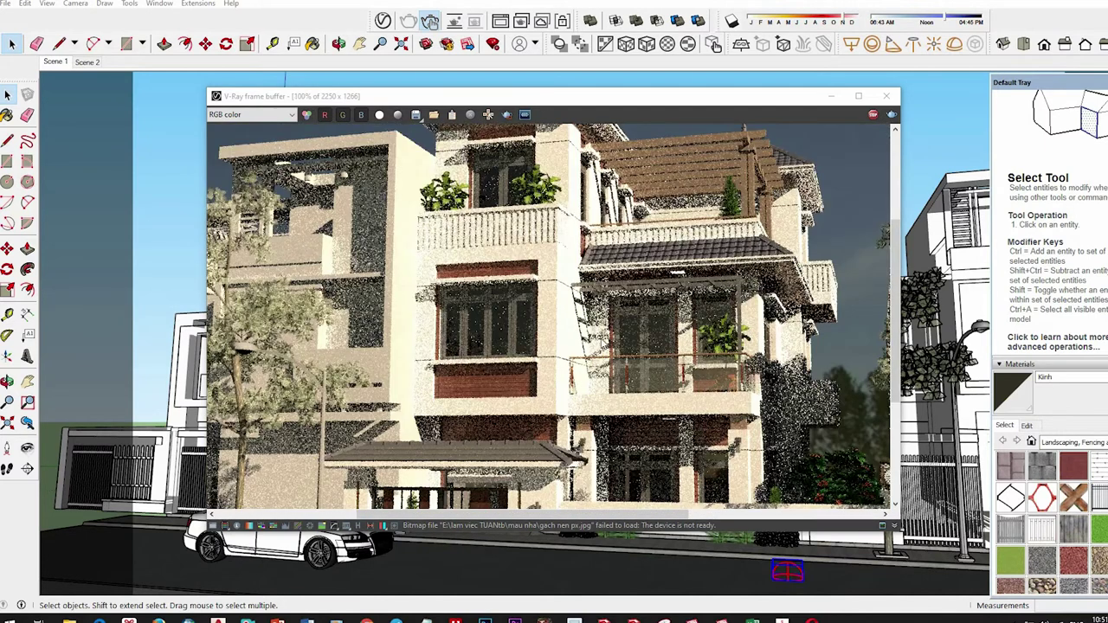
scroll(593, 400, down, 1)
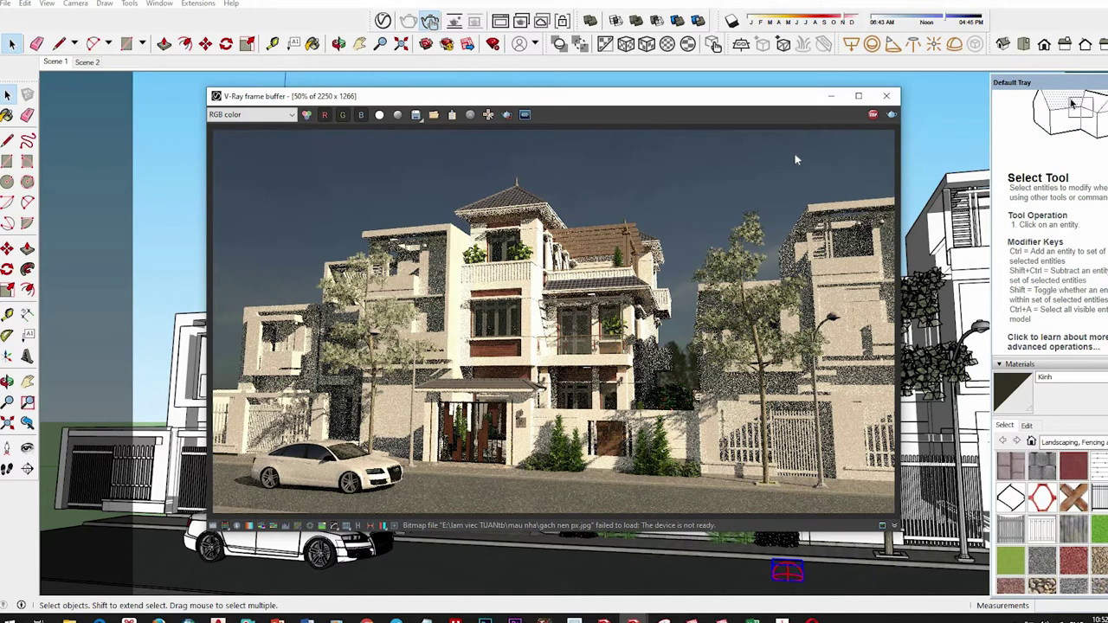
click(885, 96)
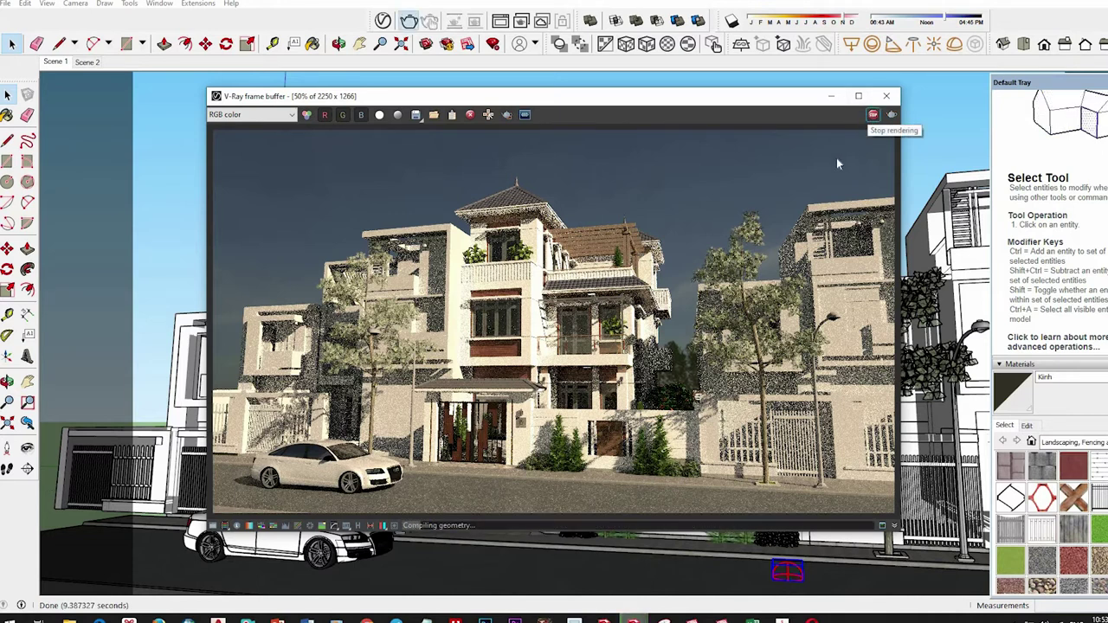
click(873, 115)
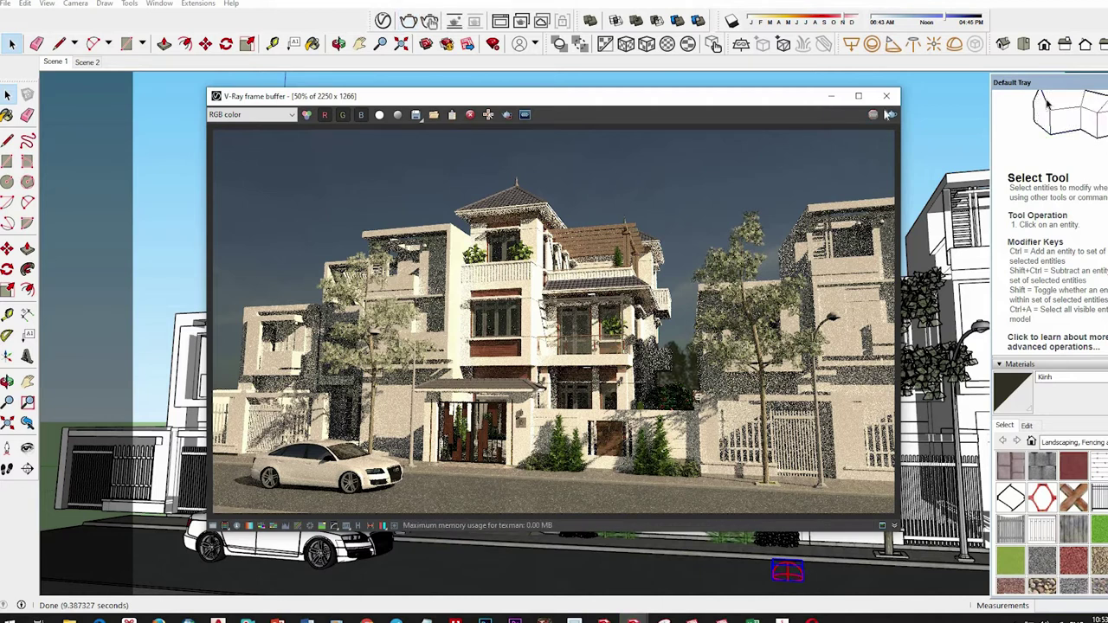
click(337, 43)
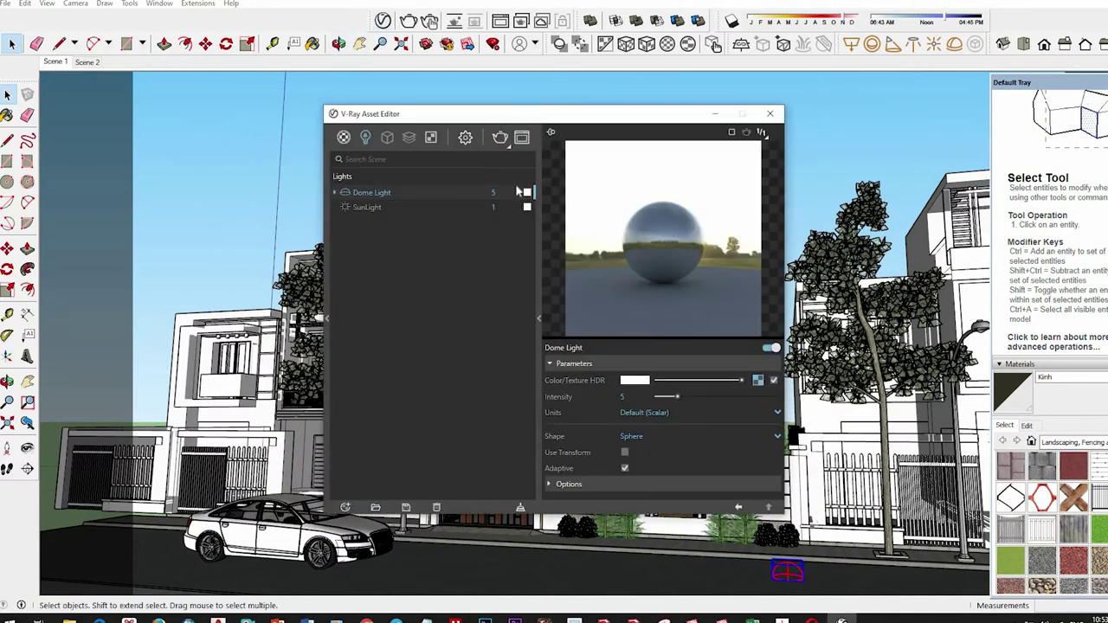
- In V-Ray render settings, set Noise Limit to 0.005 and Max Subdivs to 32
click(465, 137)
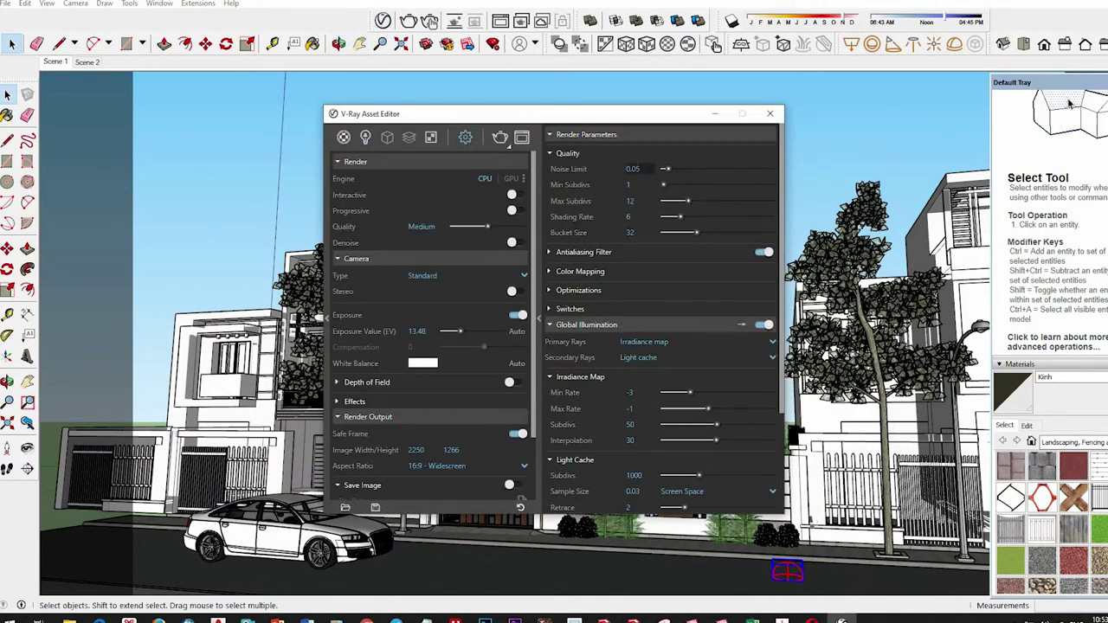
double_click(635, 169)
text(0.005)
click(631, 201)
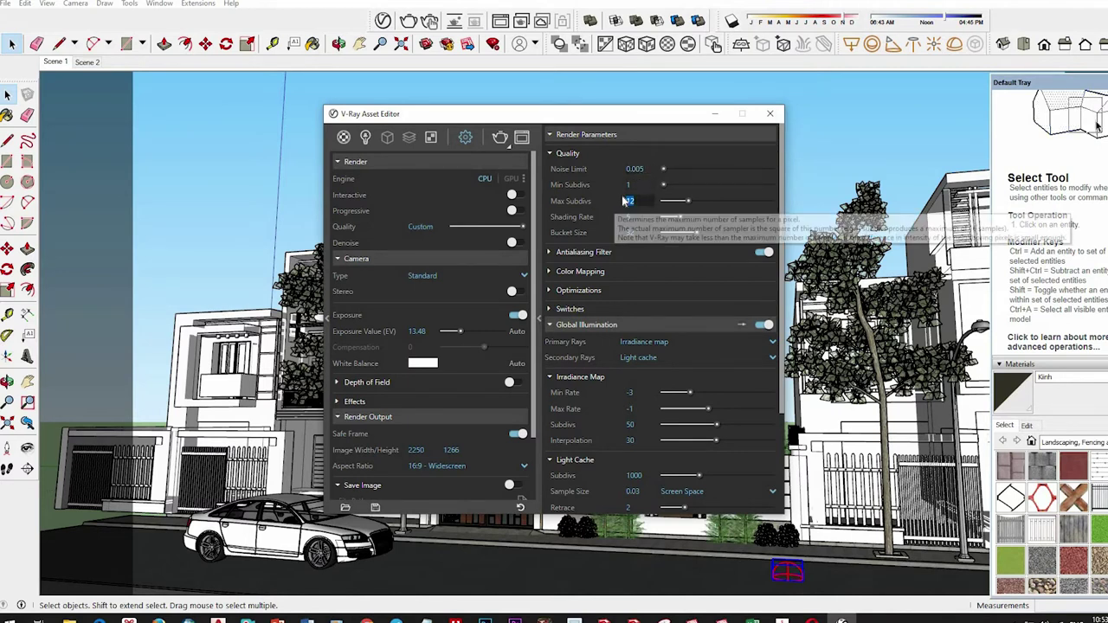
text(32)
mouse_move(631, 200)
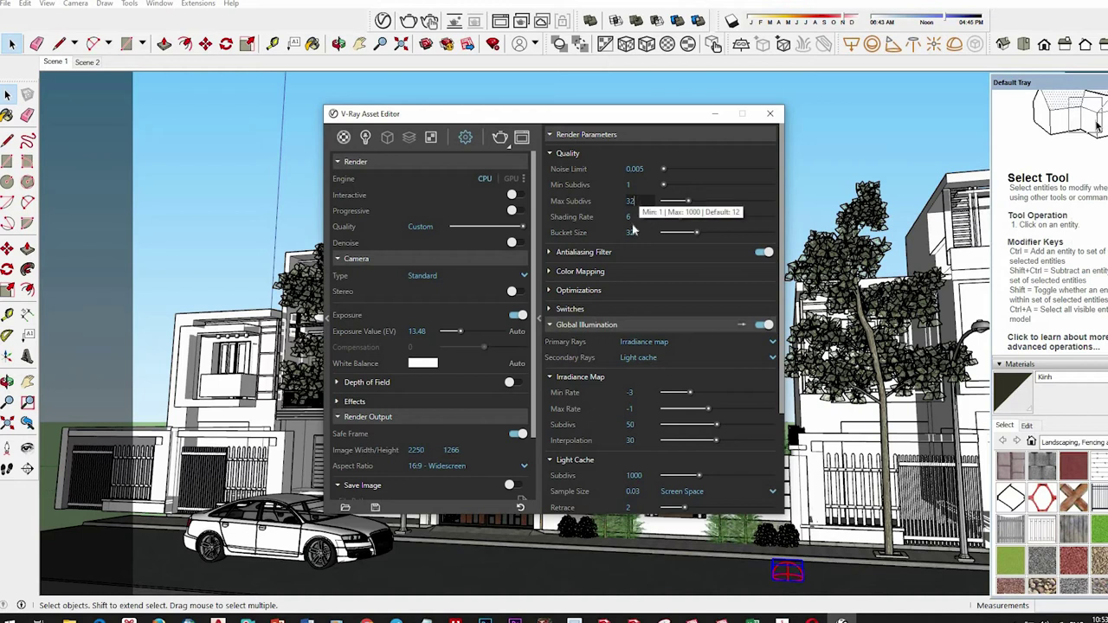
key(Return)
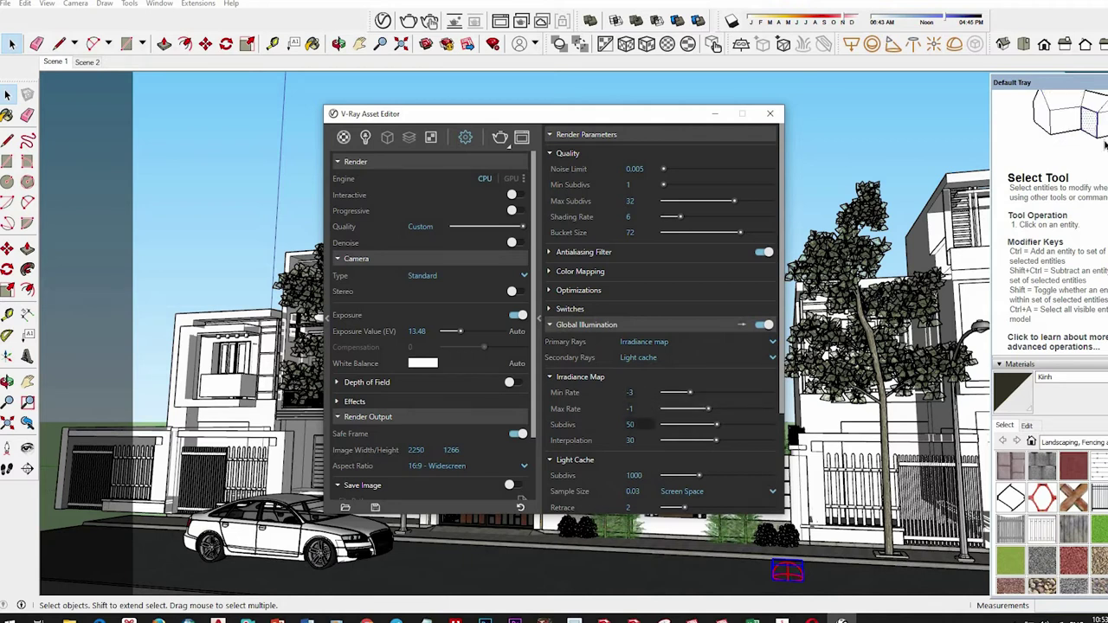
- Set the irradiance Min Rate to -4 and edit the Light Cache Retrace value
text(-4)
key(Return)
scroll(660, 484, down, 1)
double_click(645, 448)
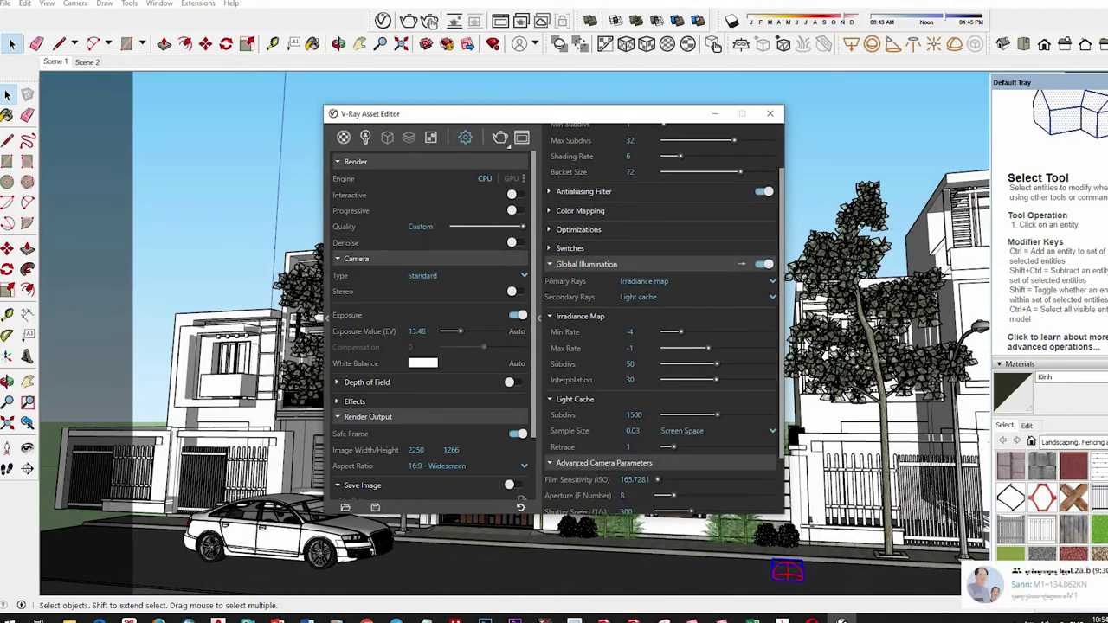
- Close the V-Ray settings and Save As into DATA (D:) > Villa Concept > 3D
click(771, 114)
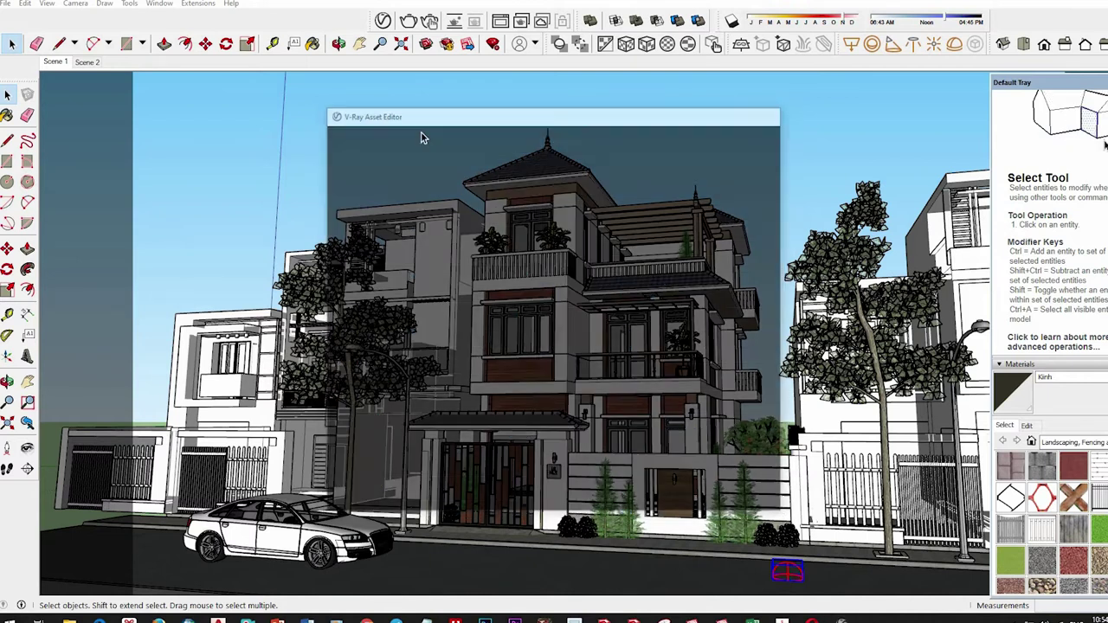
click(7, 3)
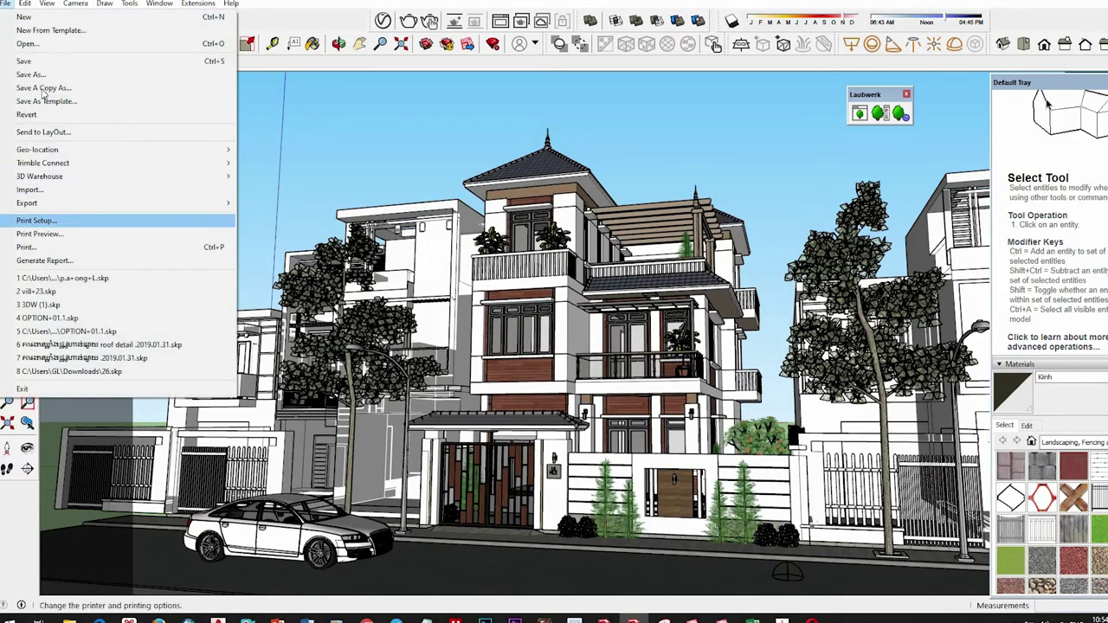
click(34, 77)
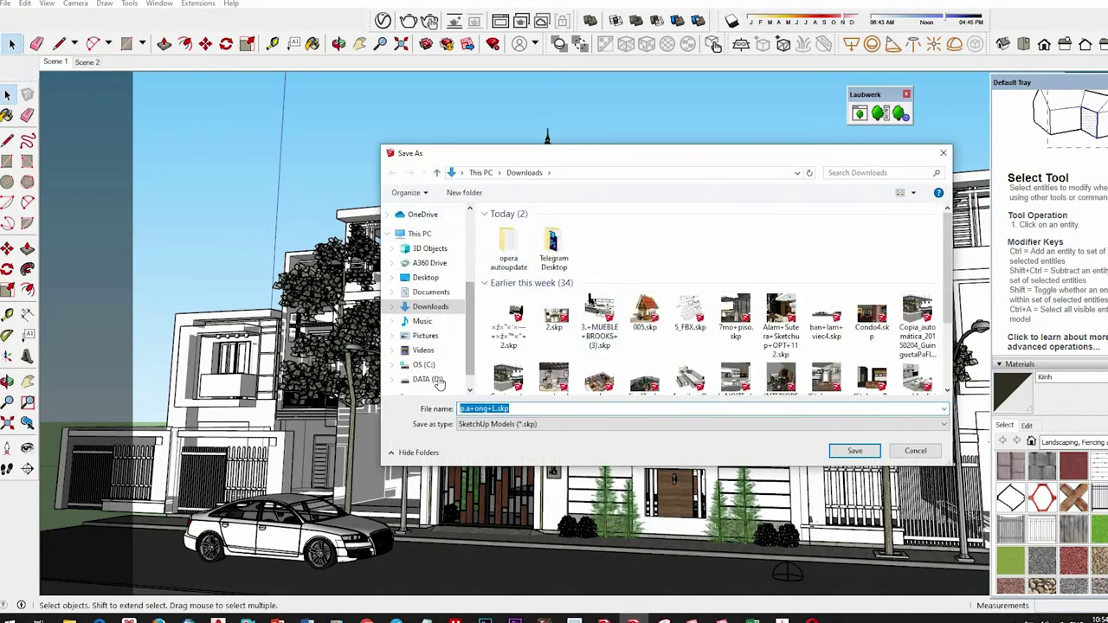
click(427, 380)
scroll(743, 350, down, 5)
scroll(743, 350, down, 5)
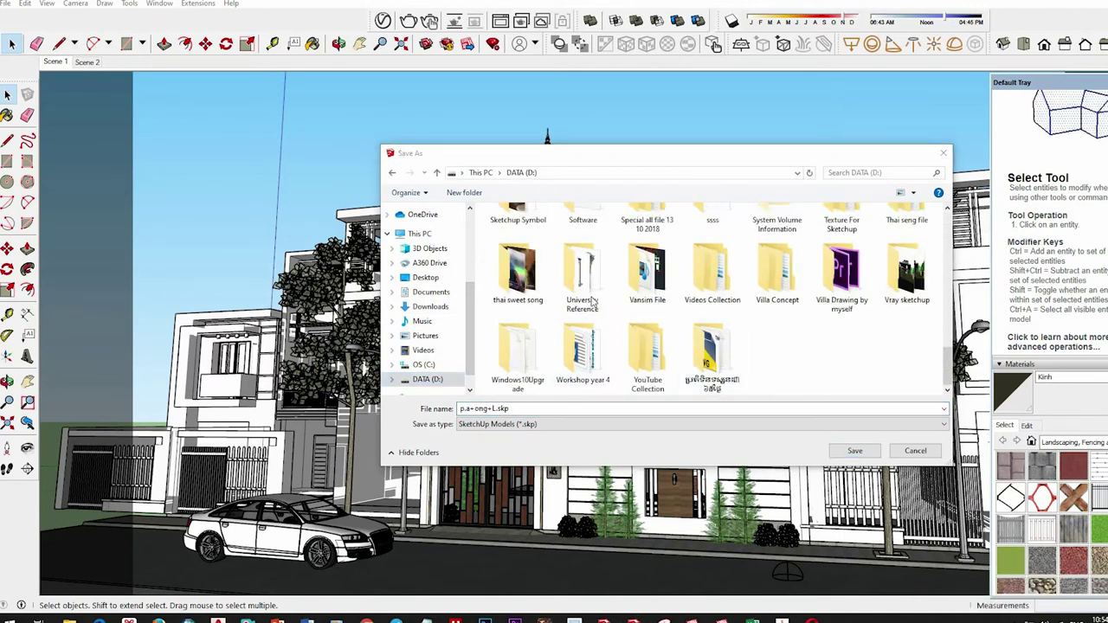
double_click(782, 274)
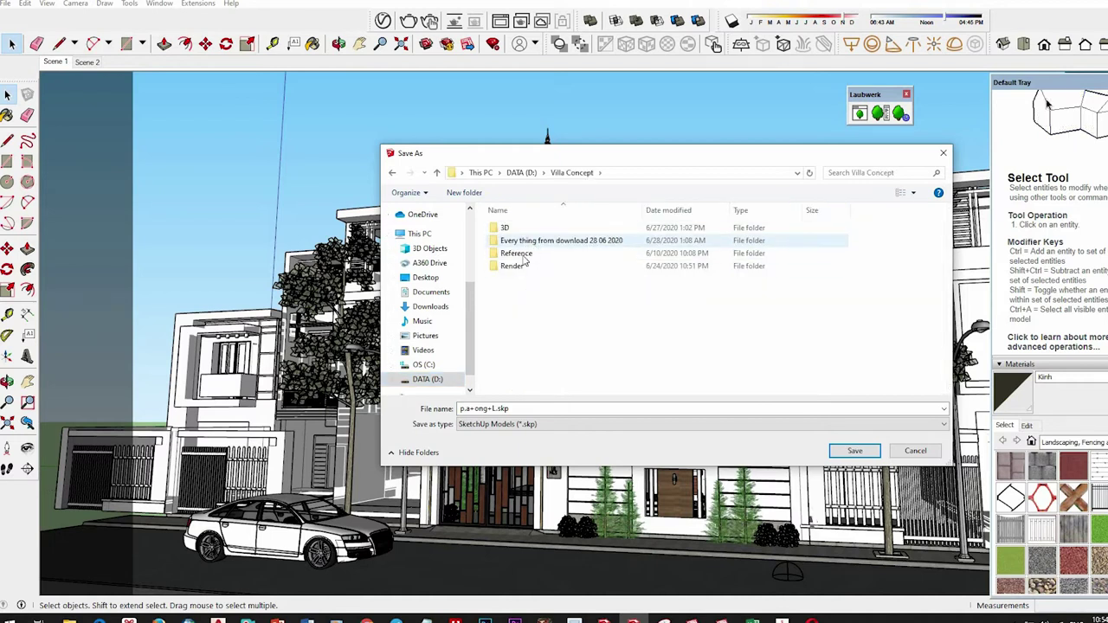
double_click(518, 228)
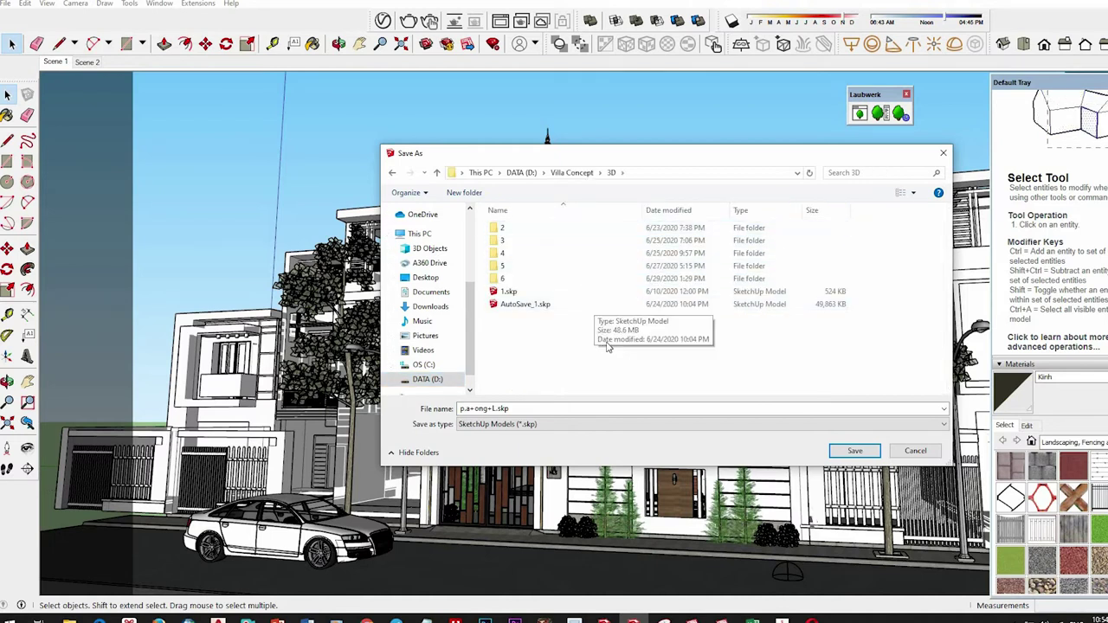
- Create a new folder named 7 there and save the model into it
right_click(606, 342)
click(762, 535)
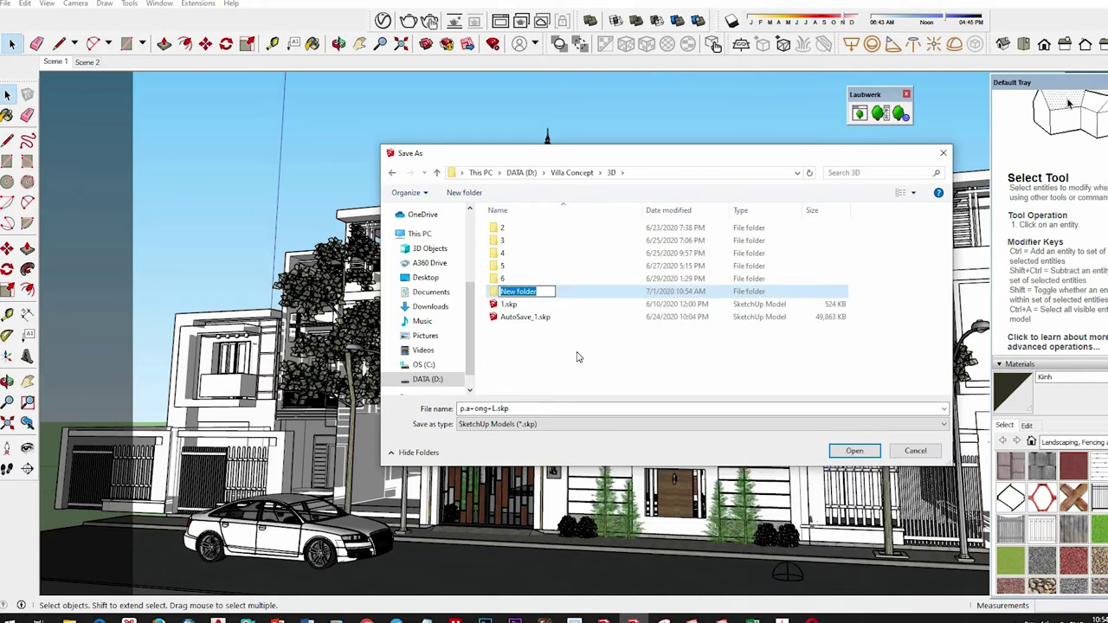
text(7)
key(Return)
key(Return)
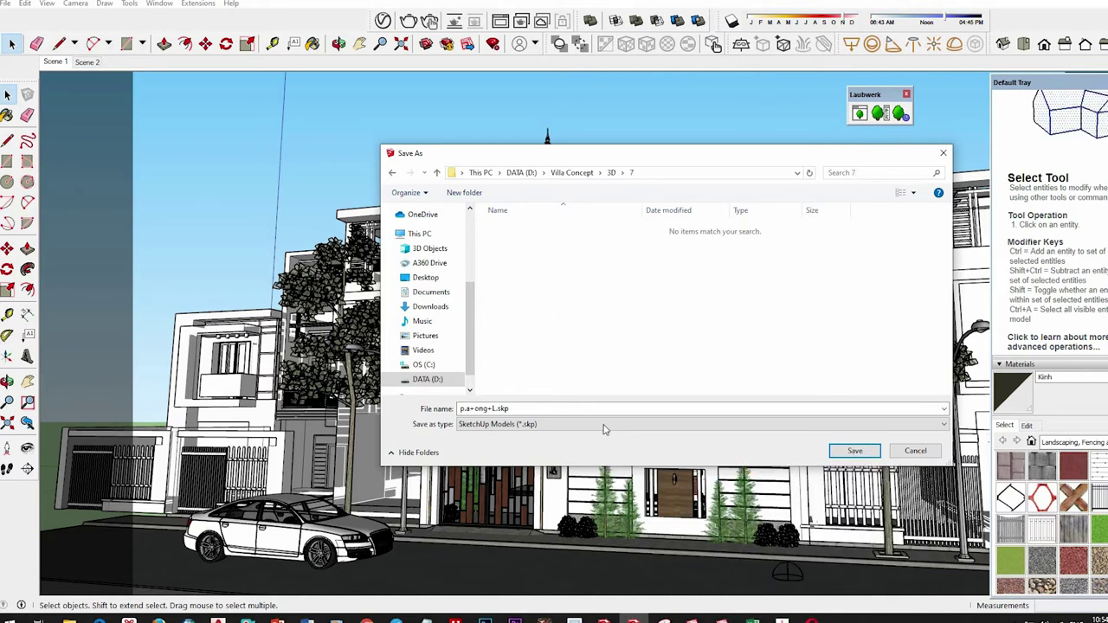
click(851, 451)
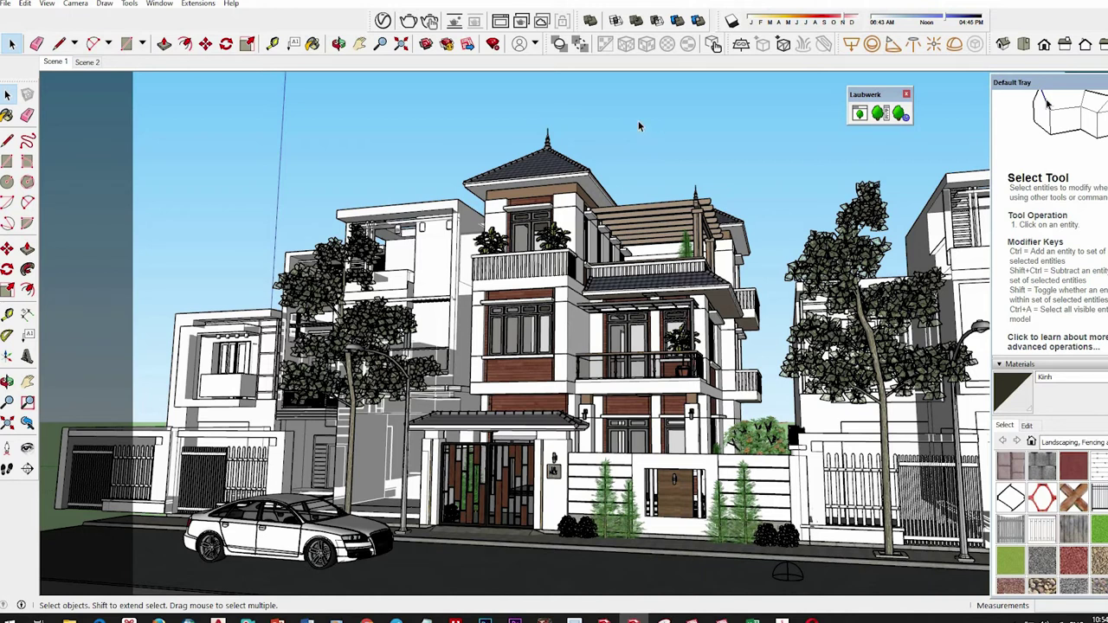
- Start the final 2250×1266 V-Ray render of the villa exterior
click(407, 22)
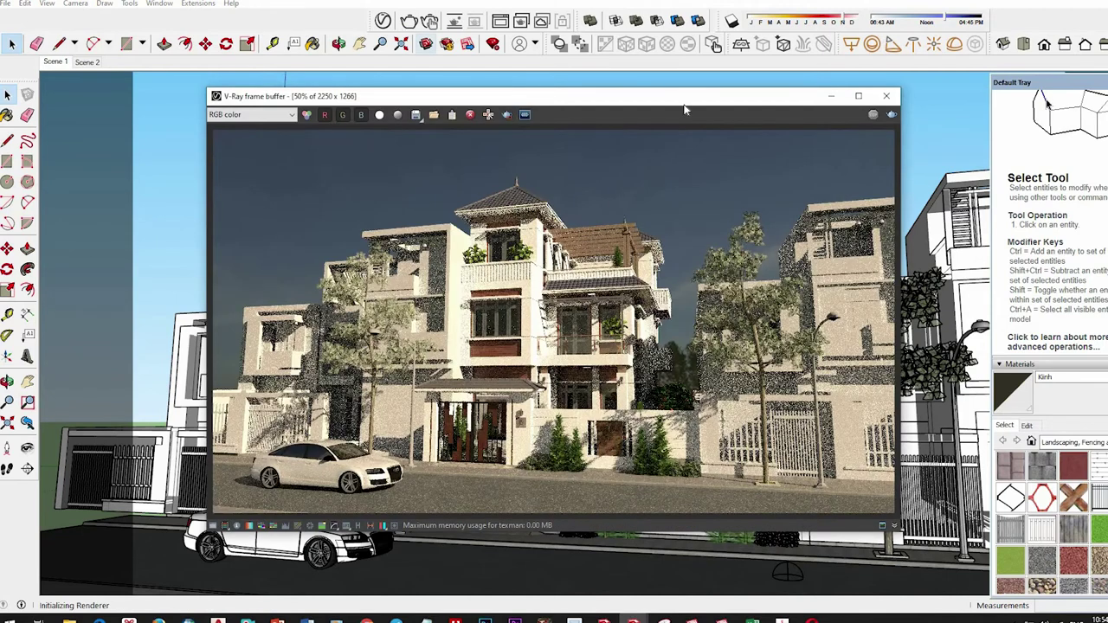